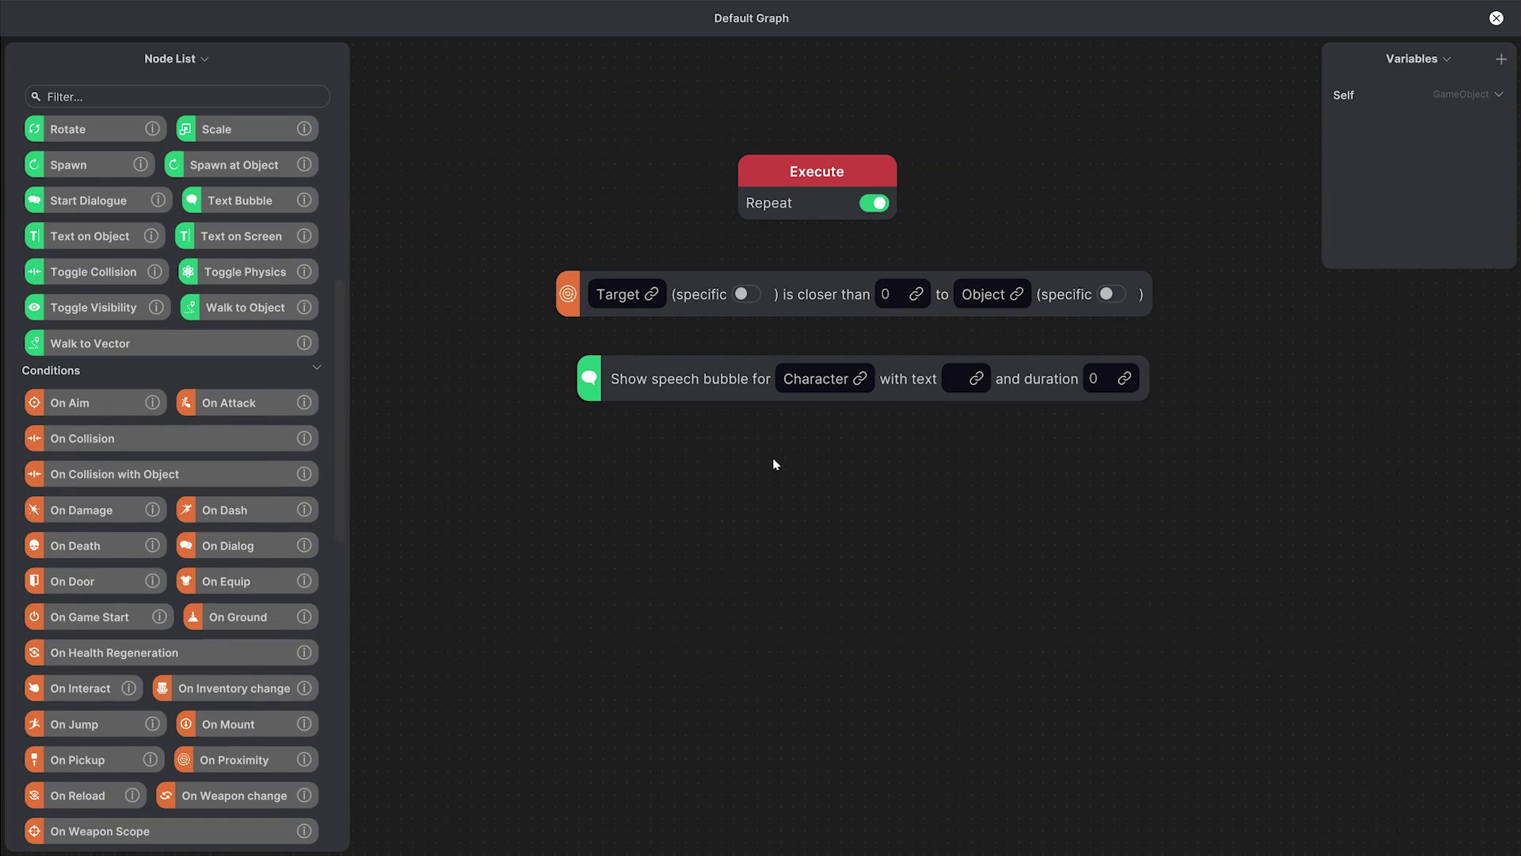
# - Link the proximity condition to the speech bubble action and walk the character forward in the running game
pyautogui.moveTo(822, 273); pyautogui.dragTo(862, 329)
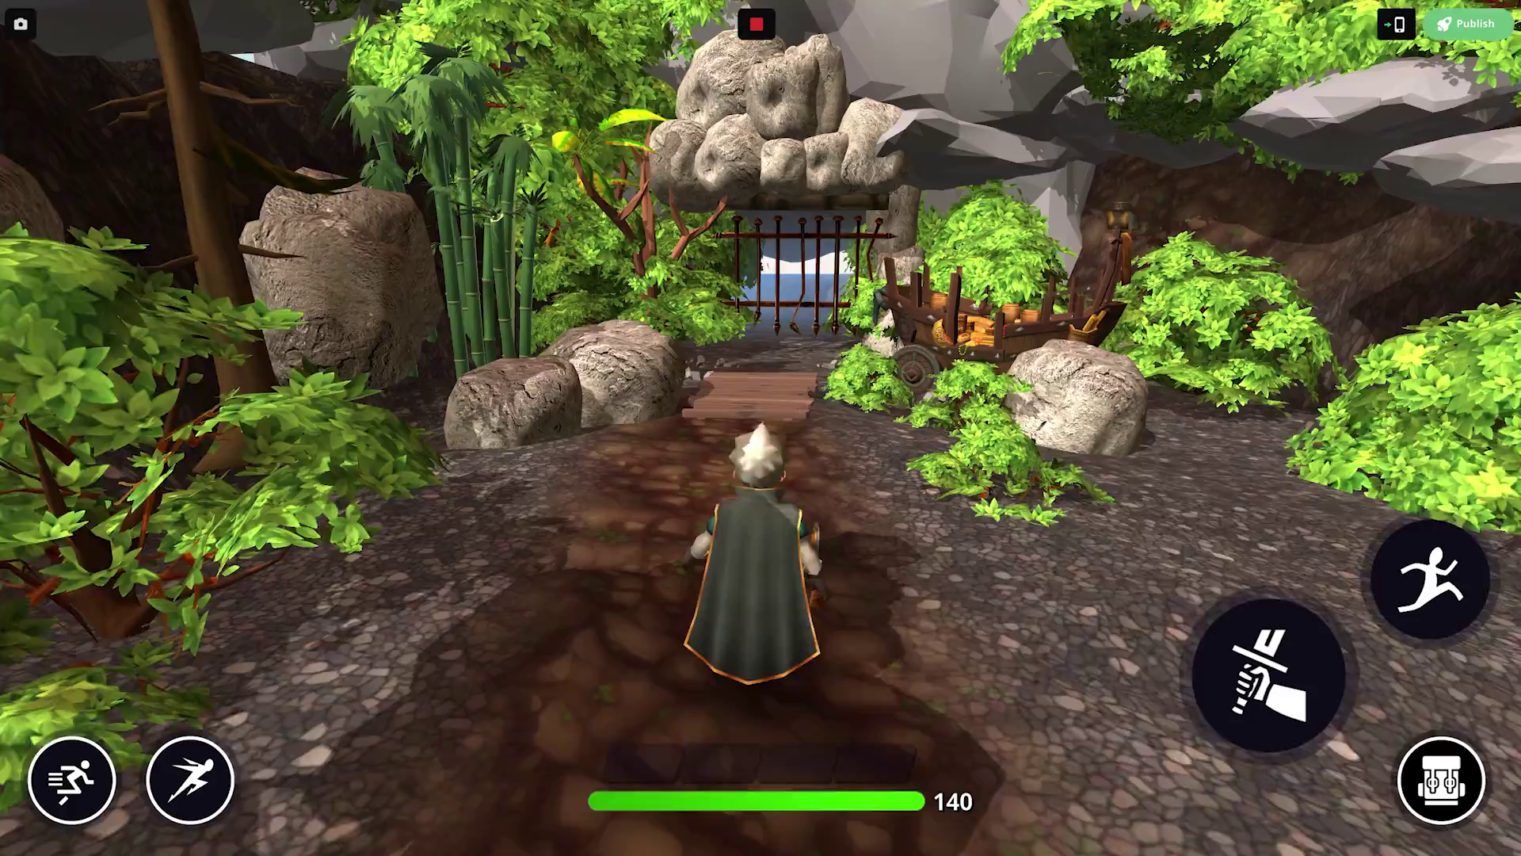
pyautogui.press('w')
pyautogui.press('w')
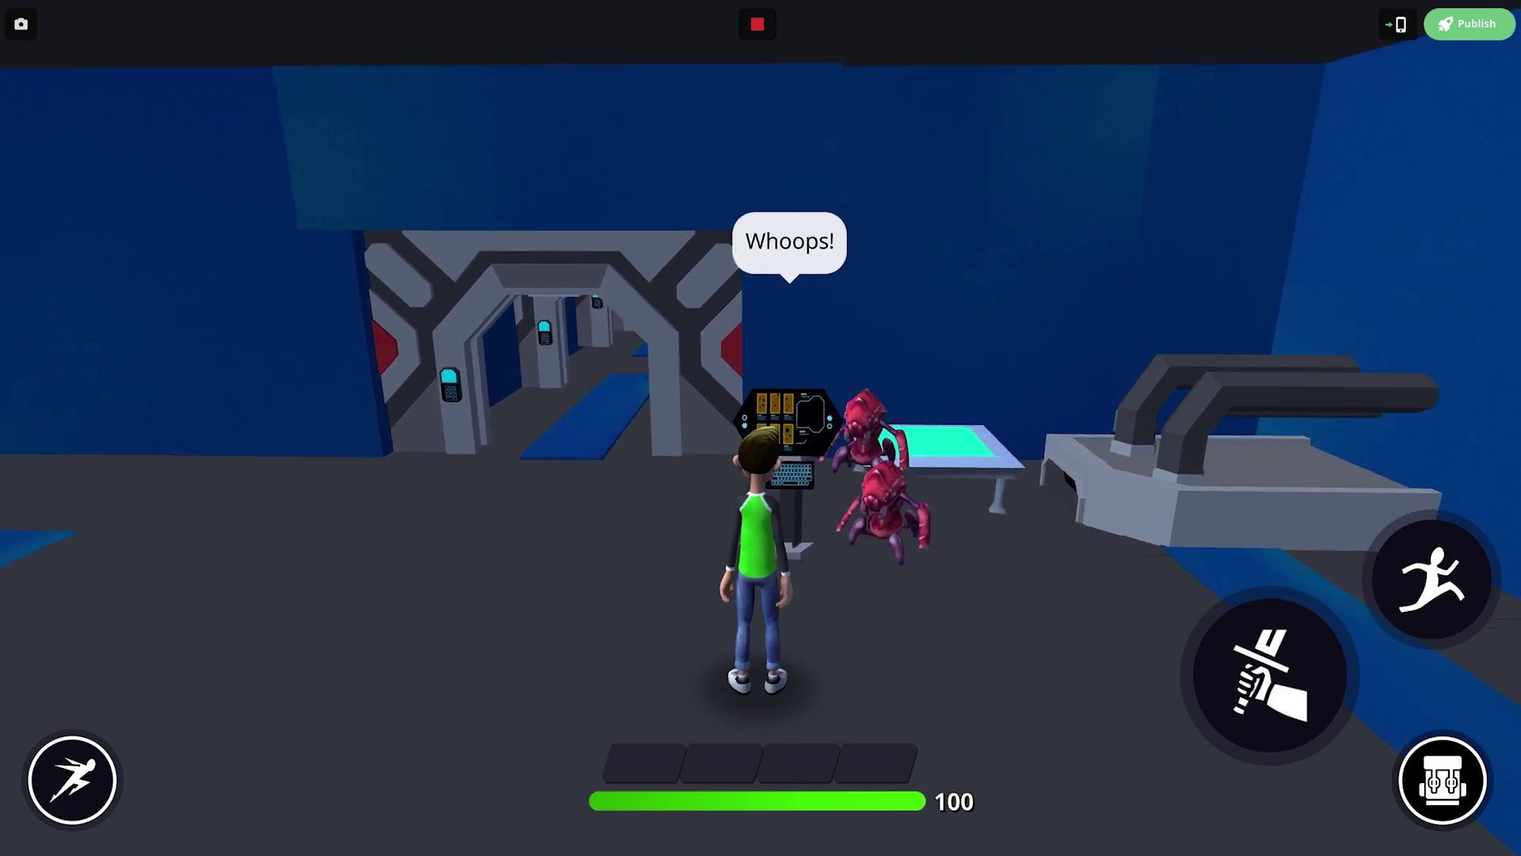
pyautogui.press('w')
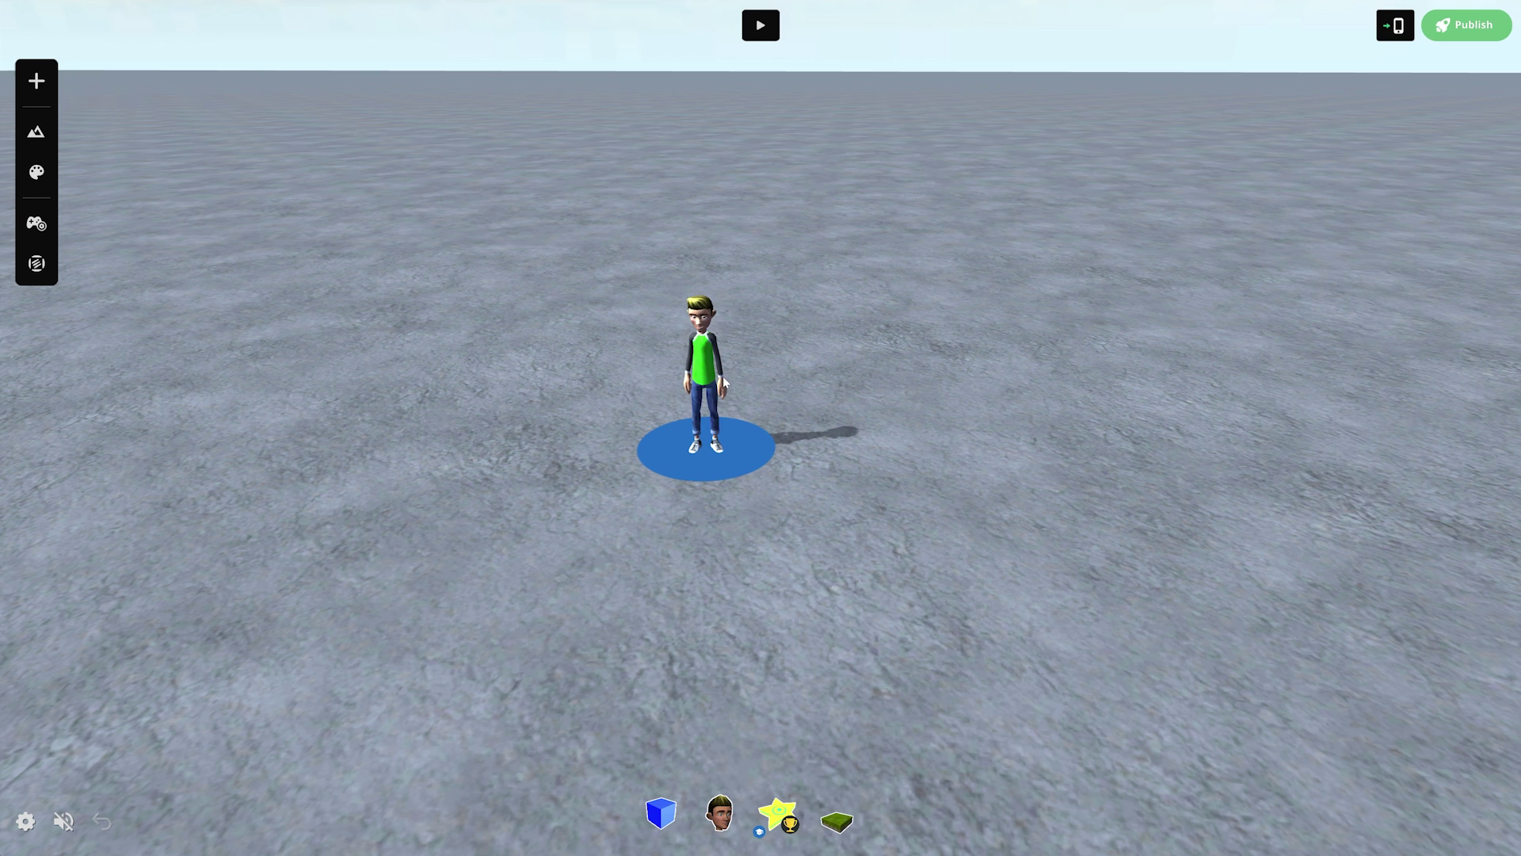
# - Select the character, add a new Custom Logic graph to it and look through the available action nodes
pyautogui.click(709, 373)
pyautogui.click(1279, 499)
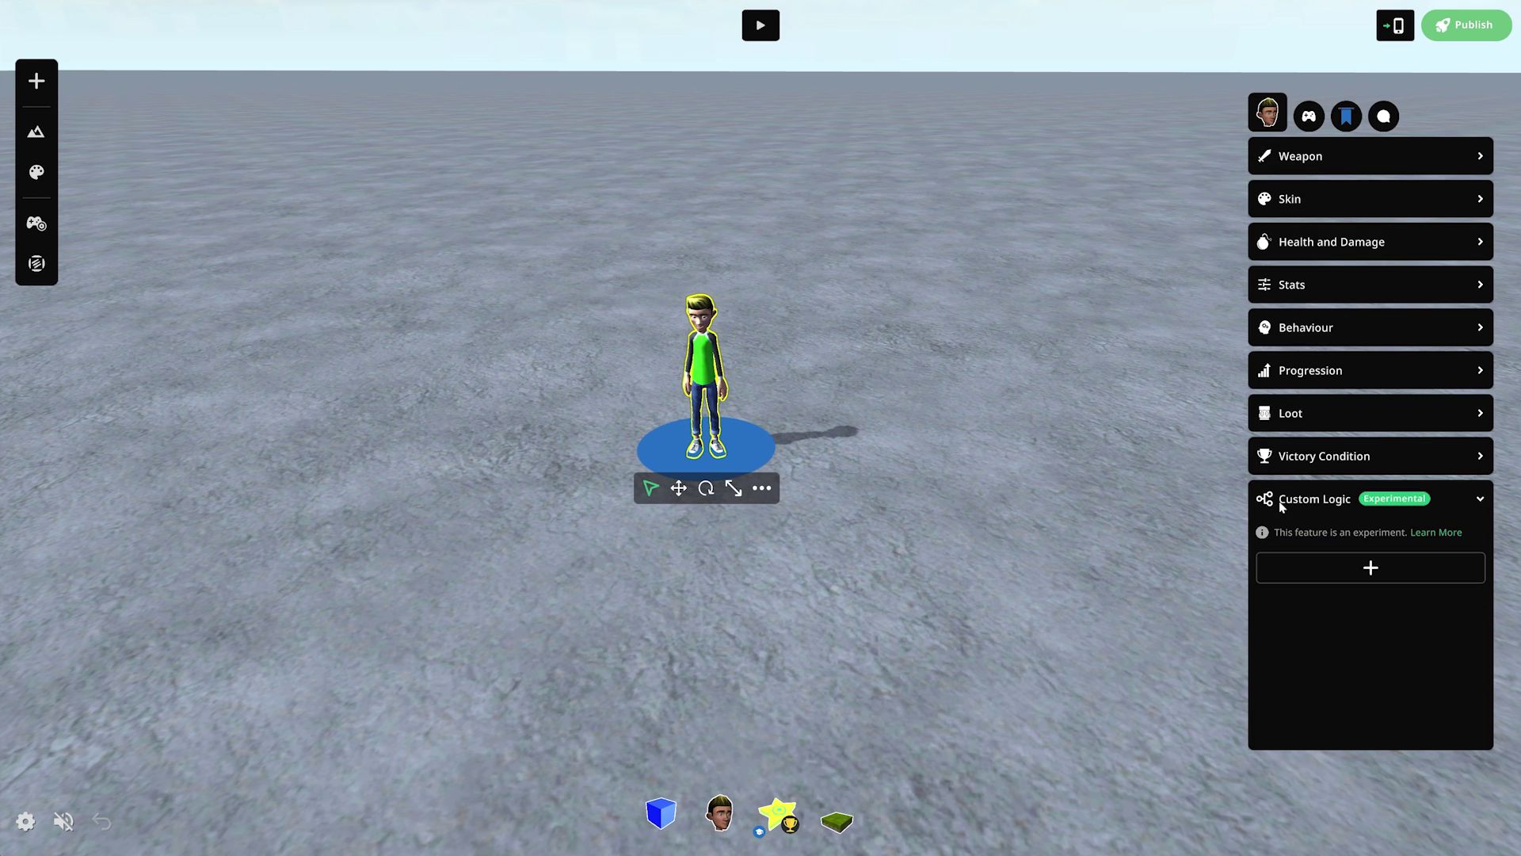
pyautogui.click(1370, 568)
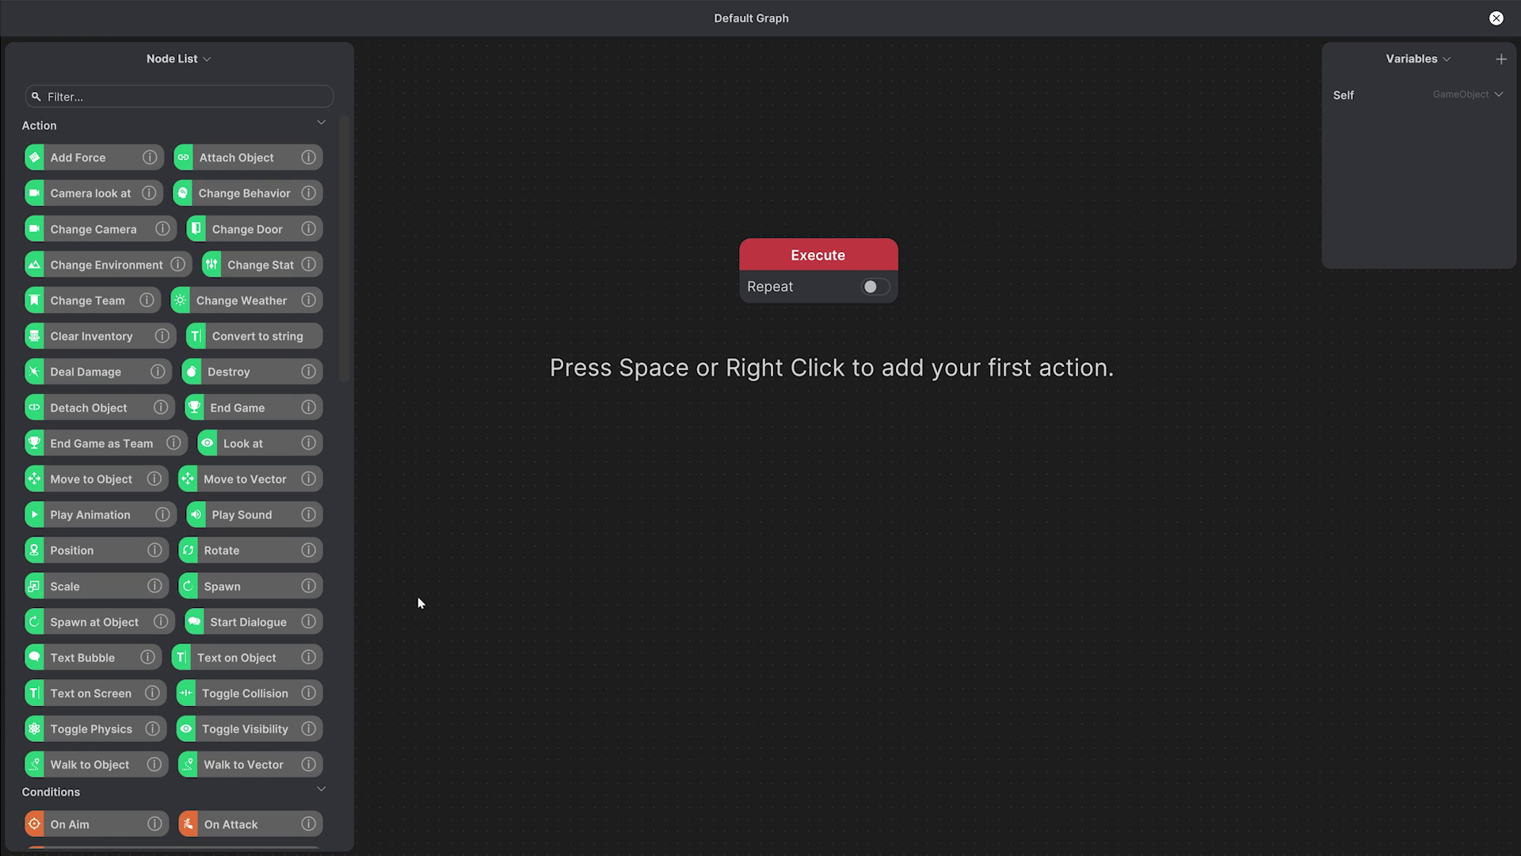
pyautogui.moveTo(344, 372)
pyautogui.mouseDown()
pyautogui.moveTo(358, 565)
pyautogui.moveTo(349, 847)
pyautogui.moveTo(353, 355)
pyautogui.mouseUp()
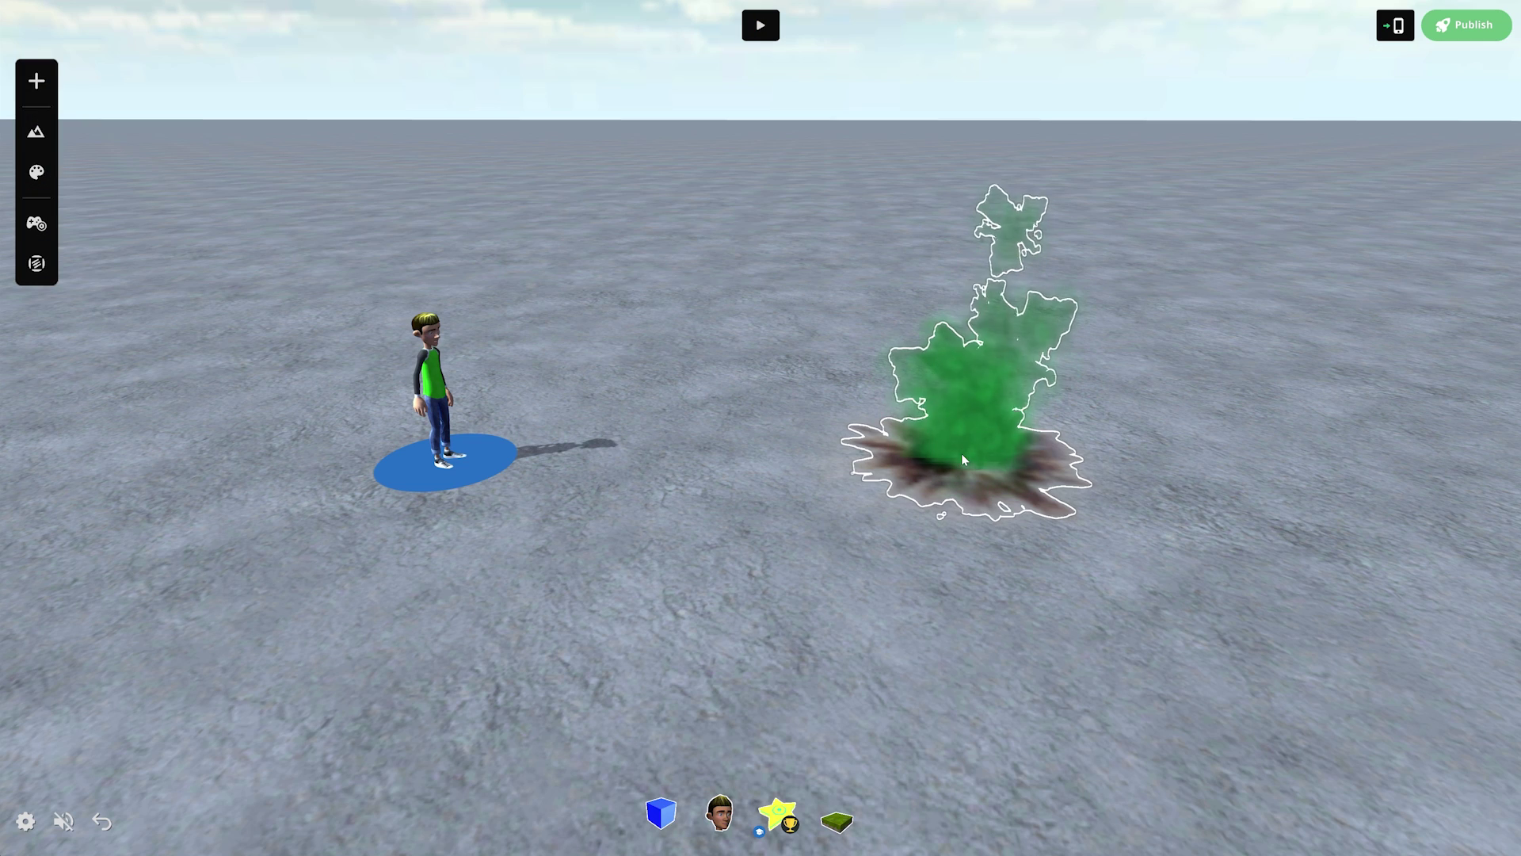
# - Select the green toxic fume object and add a new Custom Logic graph to it
pyautogui.click(962, 454)
pyautogui.click(1293, 208)
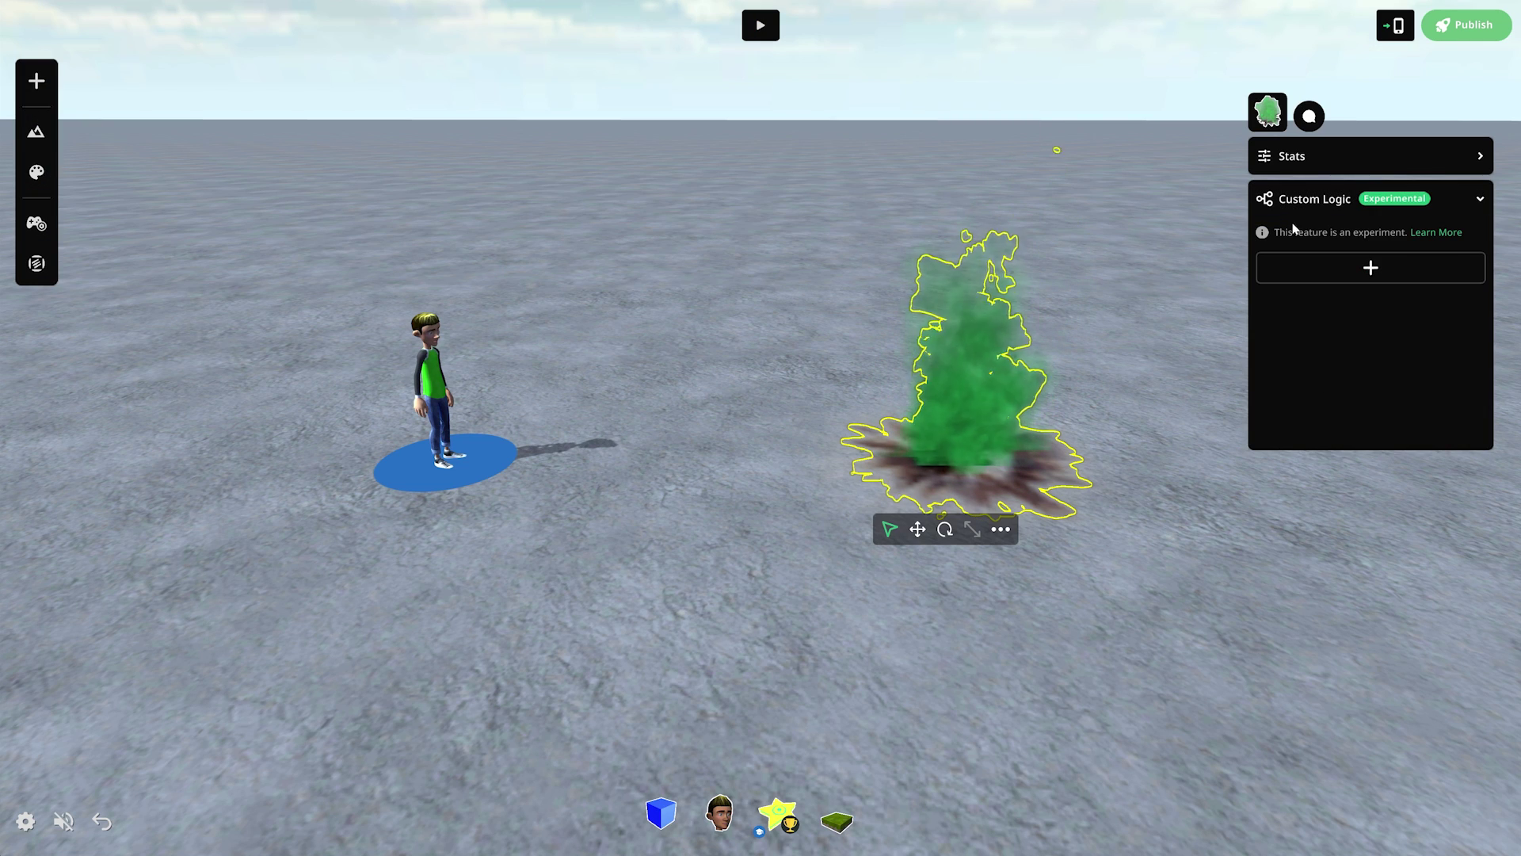
pyautogui.click(1318, 269)
# - Place an On Proximity condition and a Deal Damage action, connecting Execute to the condition and the condition to the action
pyautogui.moveTo(352, 525); pyautogui.dragTo(352, 816)
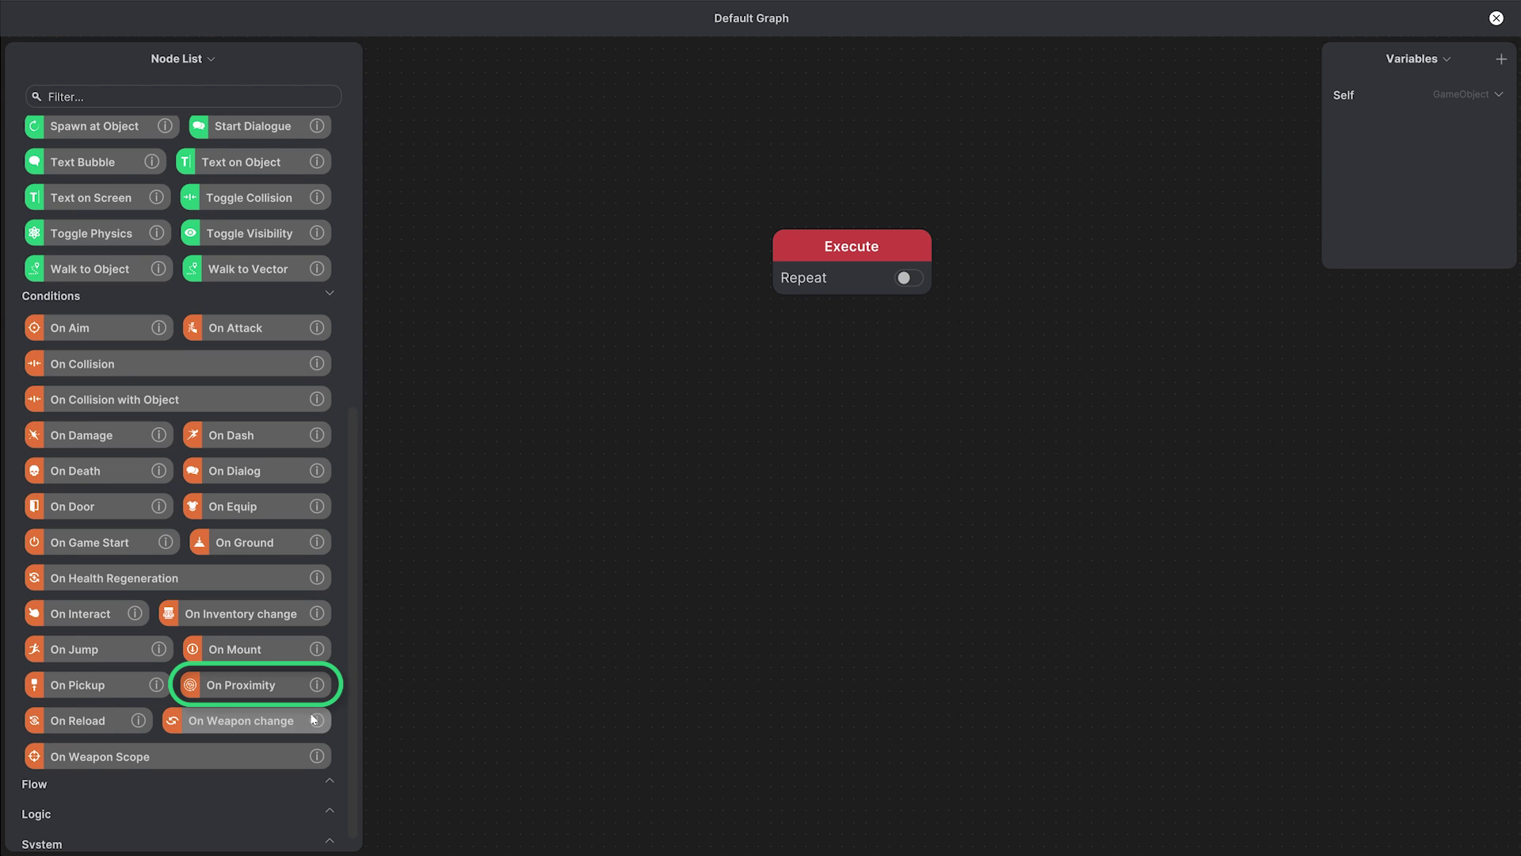
pyautogui.click(266, 683)
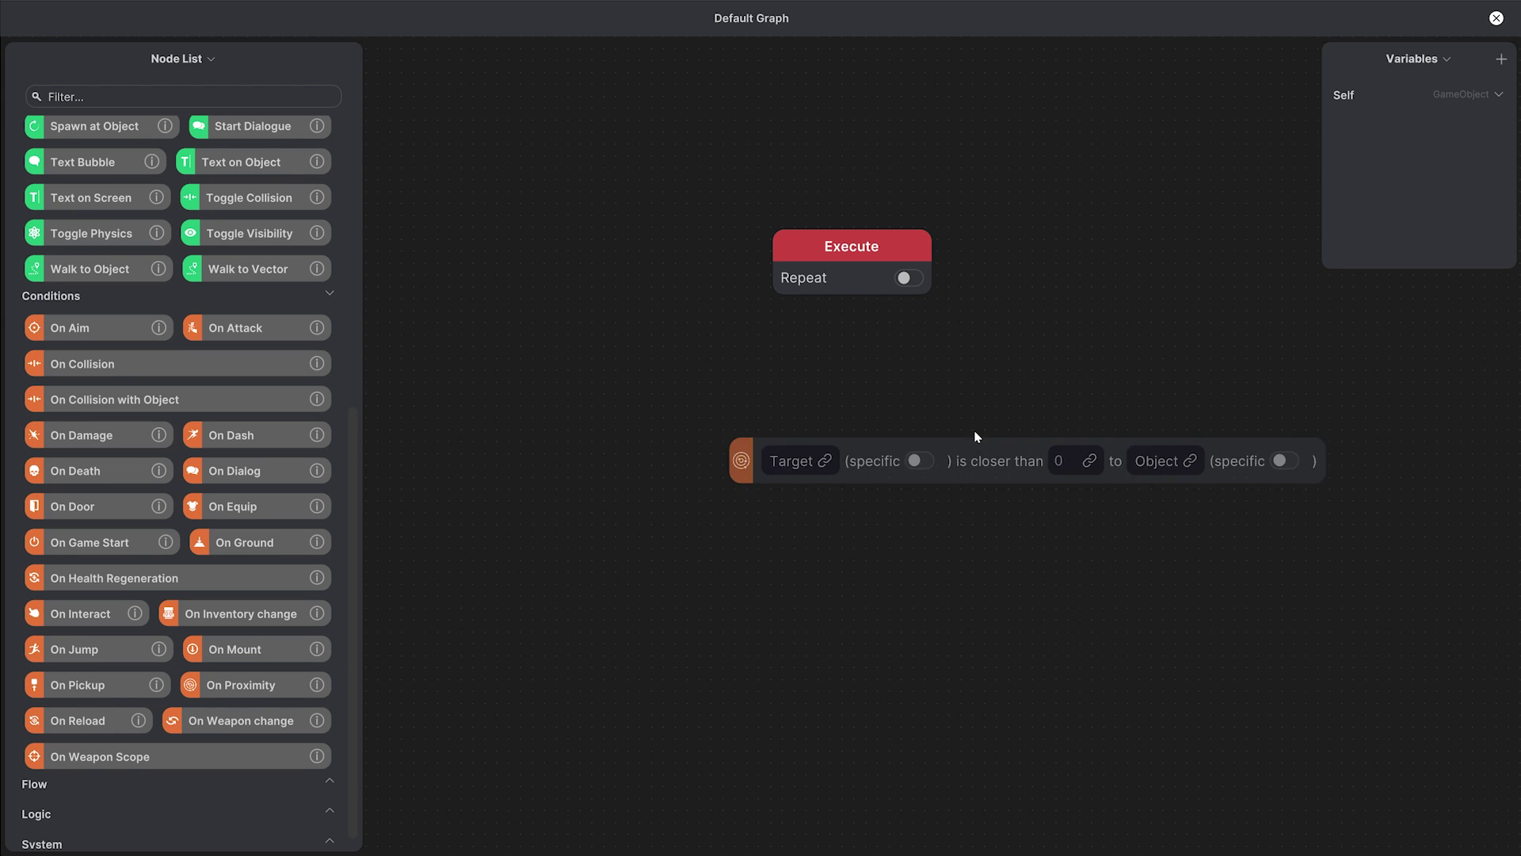
pyautogui.moveTo(355, 495); pyautogui.dragTo(361, 158)
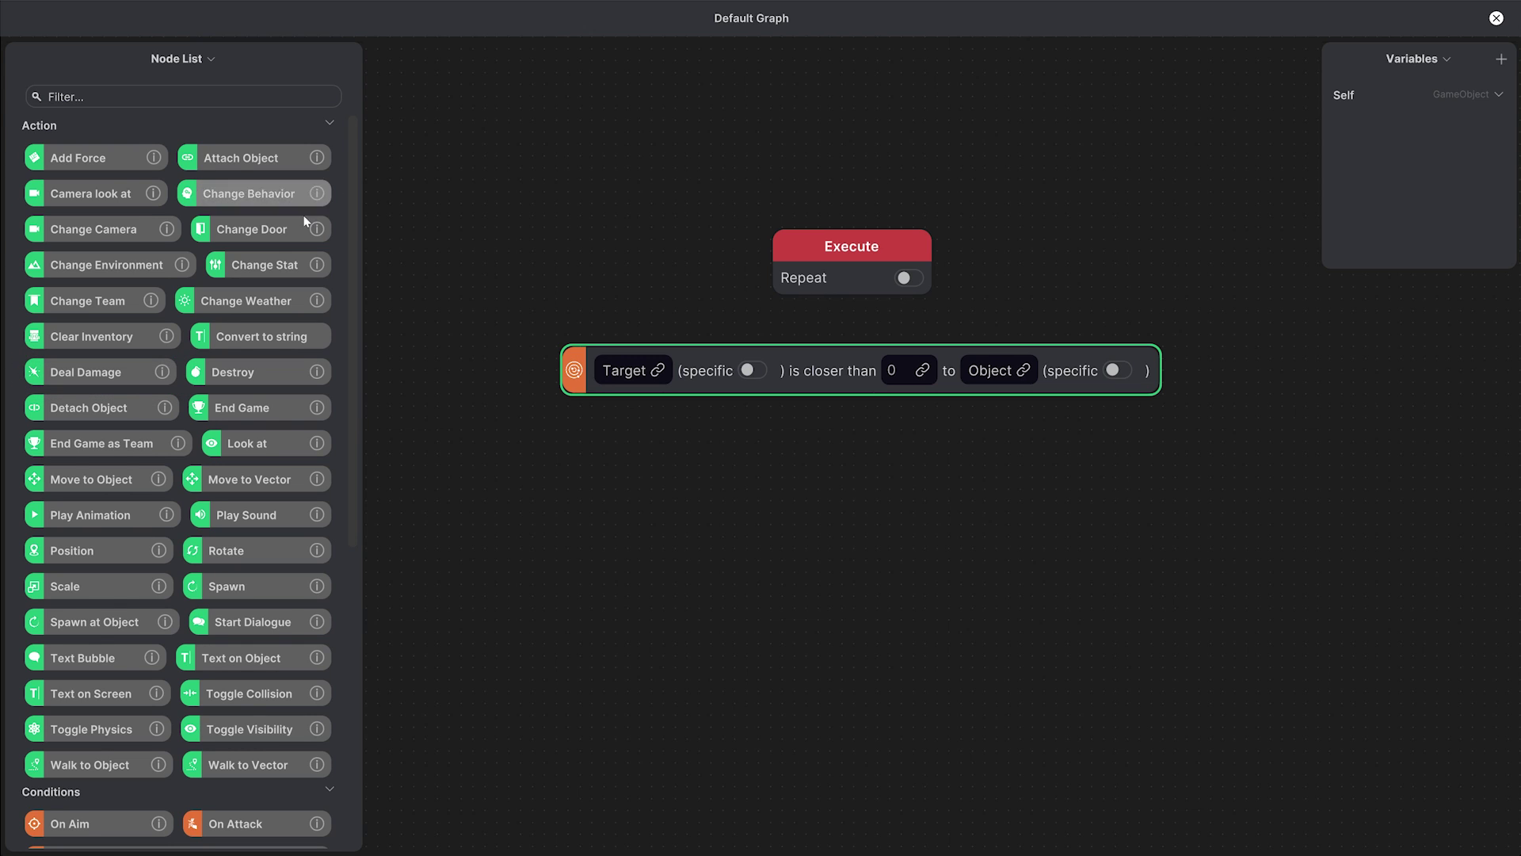
pyautogui.click(133, 374)
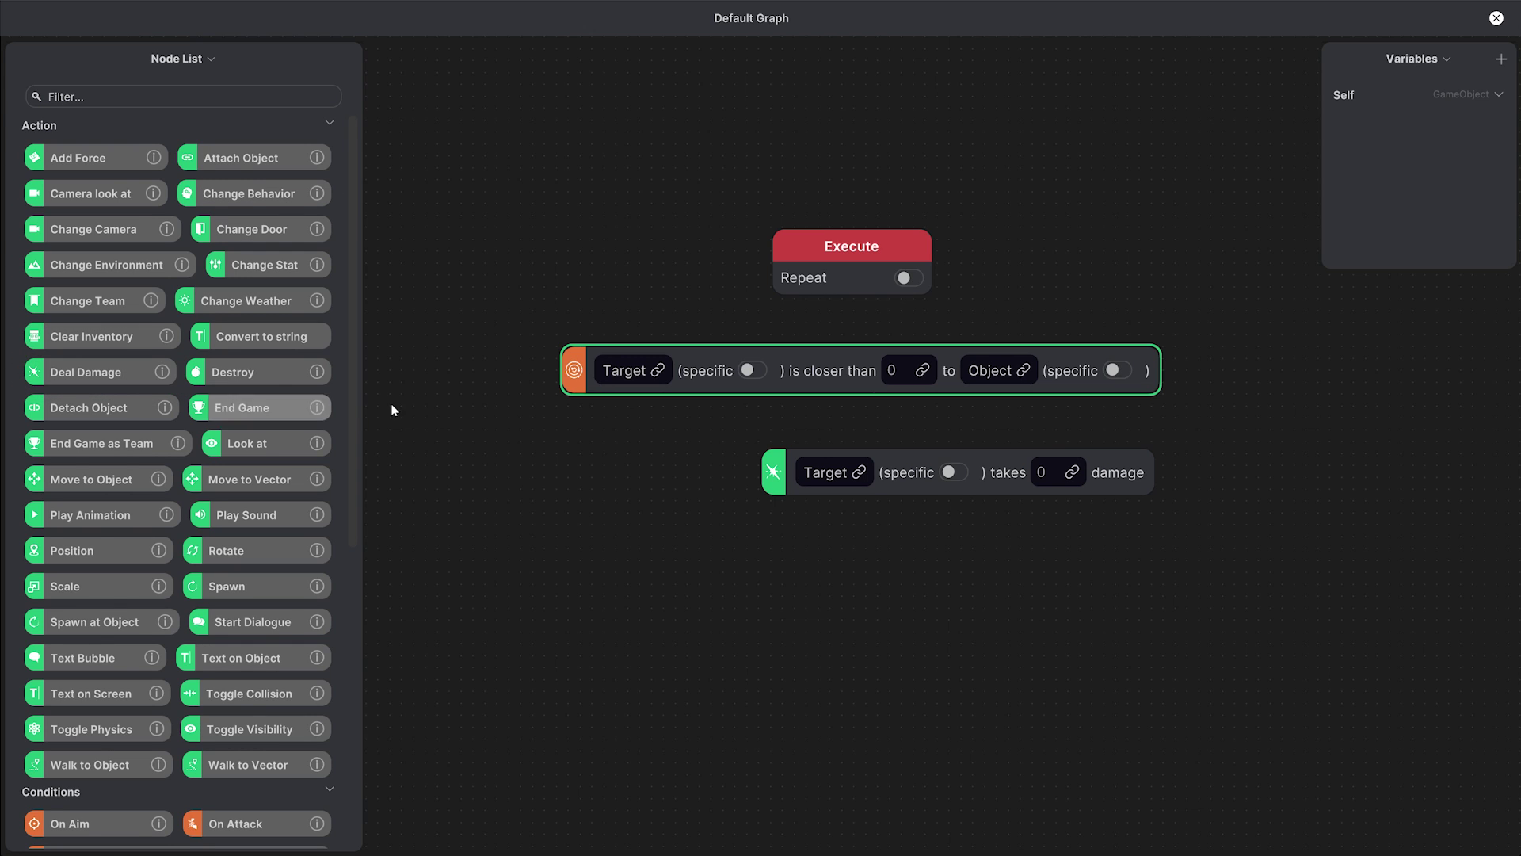
pyautogui.moveTo(948, 463); pyautogui.dragTo(906, 448)
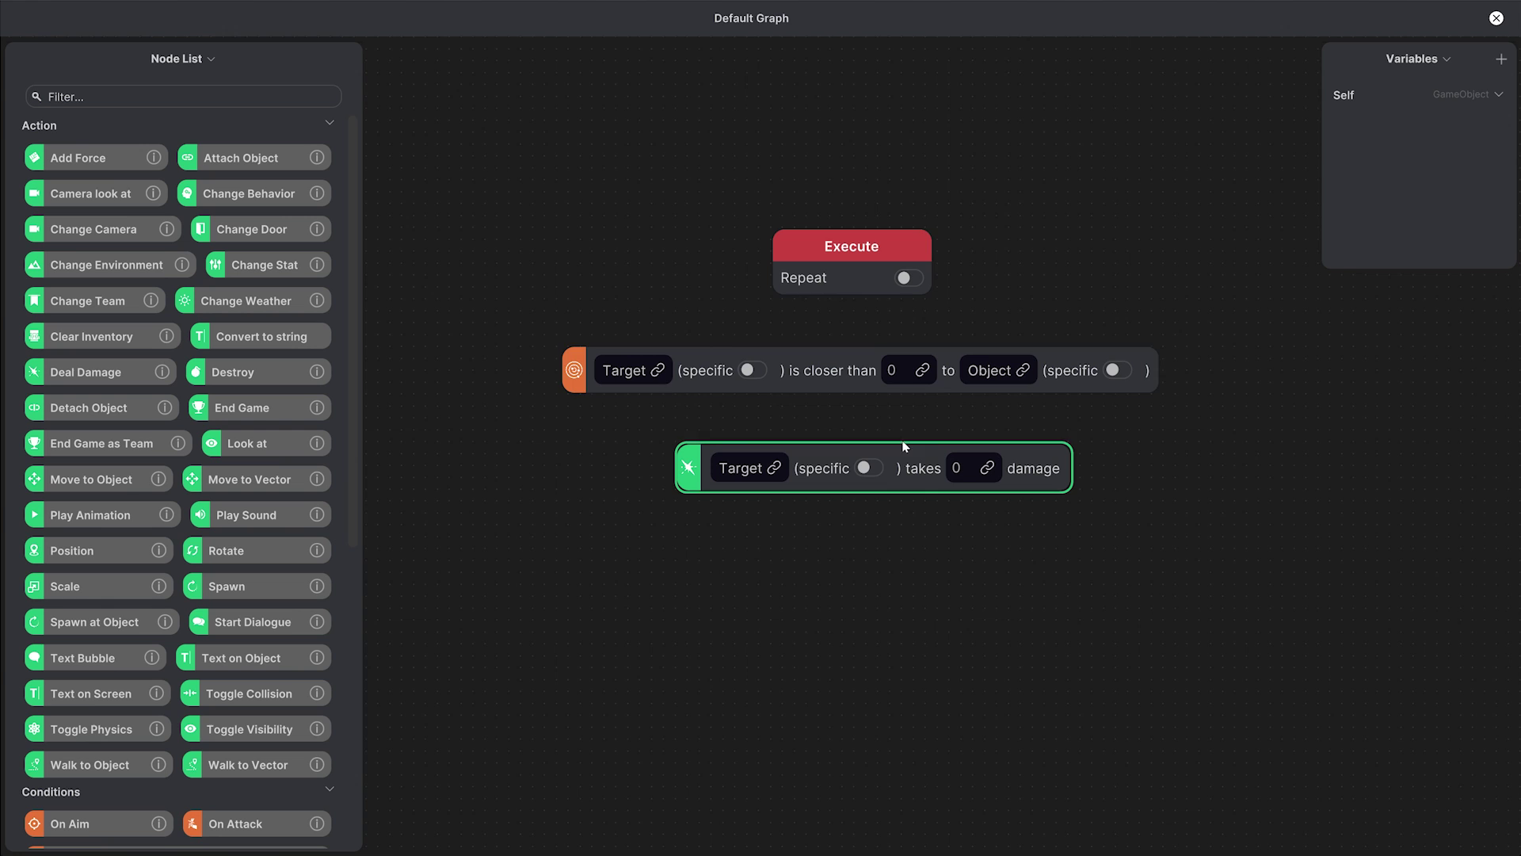
pyautogui.moveTo(858, 305); pyautogui.dragTo(859, 342)
pyautogui.moveTo(861, 400); pyautogui.dragTo(872, 446)
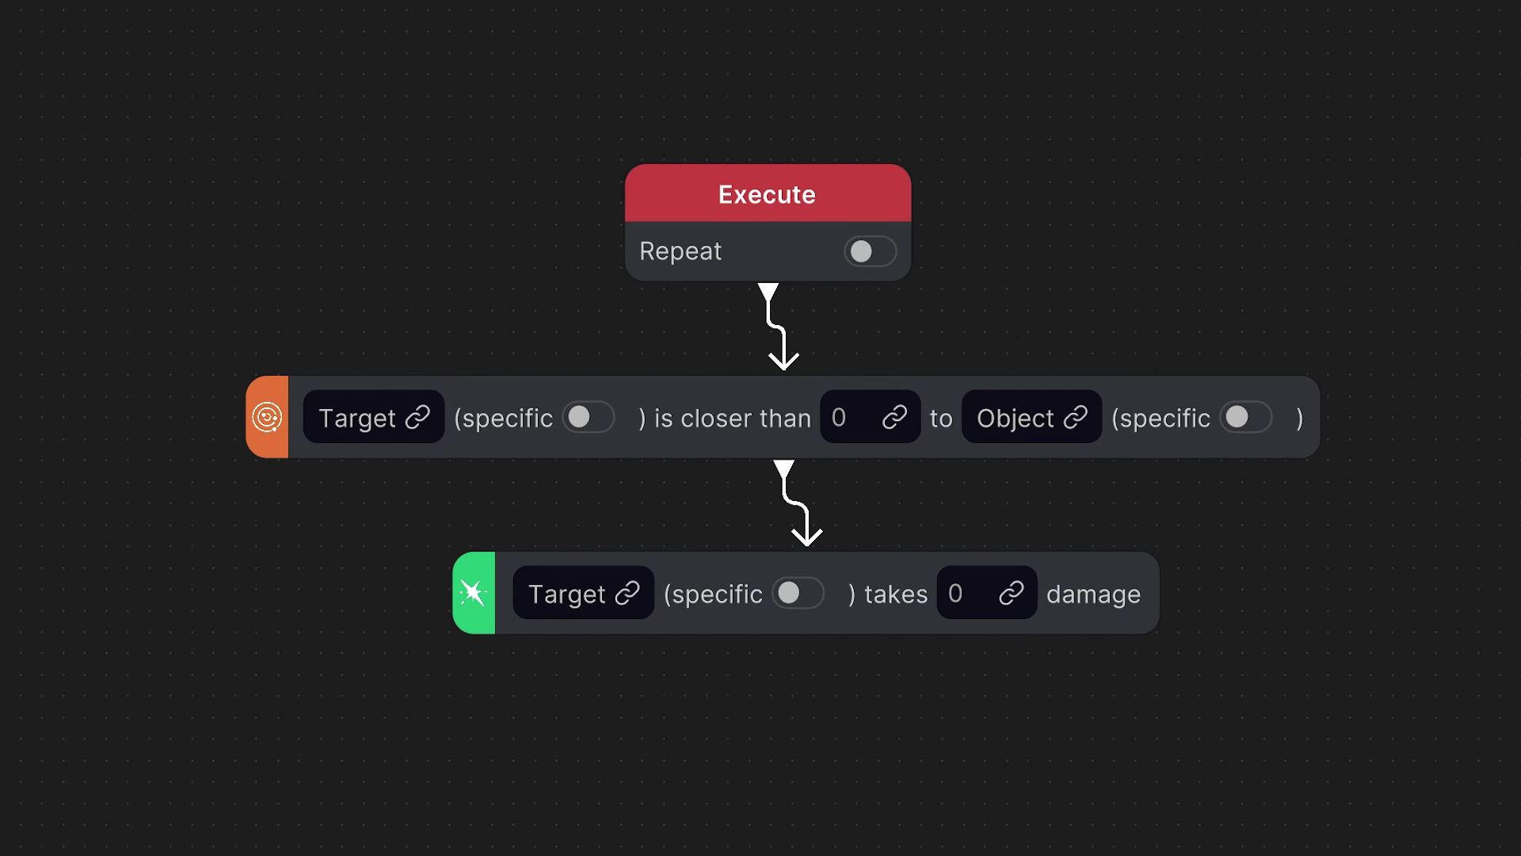
# - Create a new GameObject variable named "Main character" as the target of the proximity condition
pyautogui.click(417, 418)
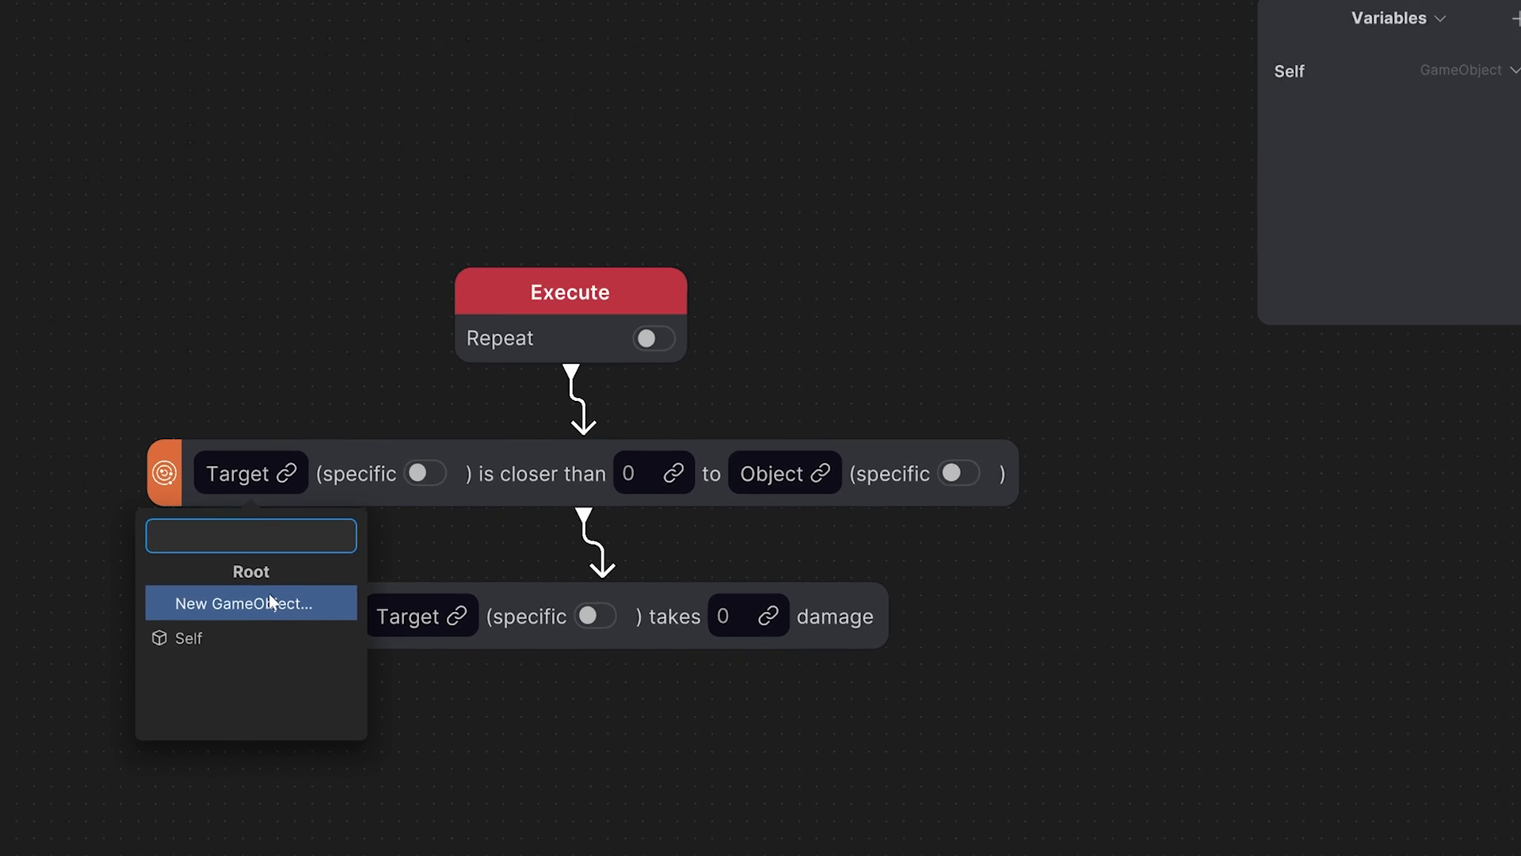
pyautogui.click(244, 603)
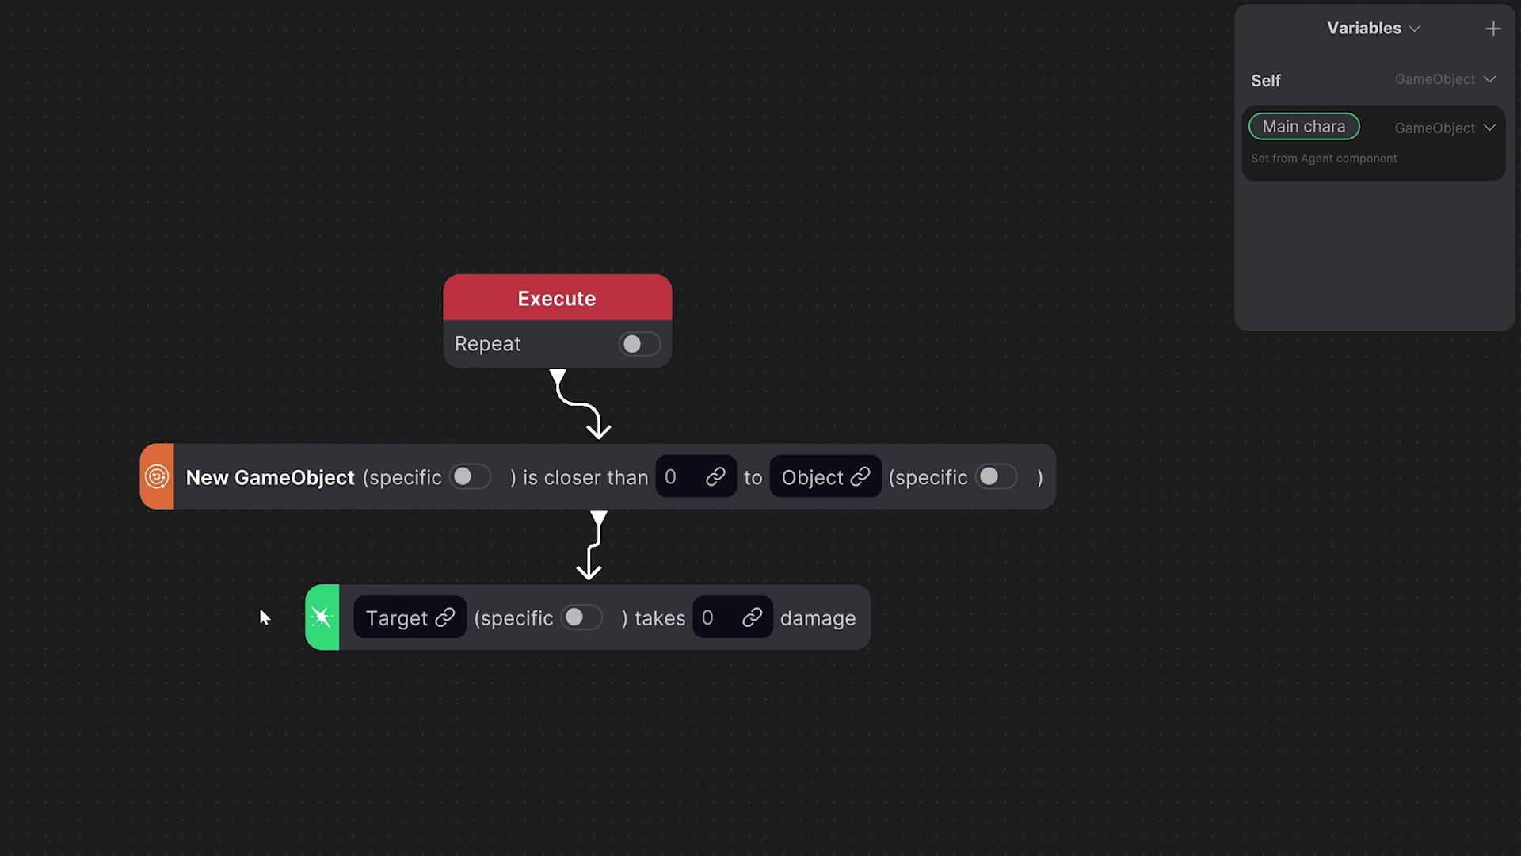
pyautogui.write('Main character')
pyautogui.press('Return')
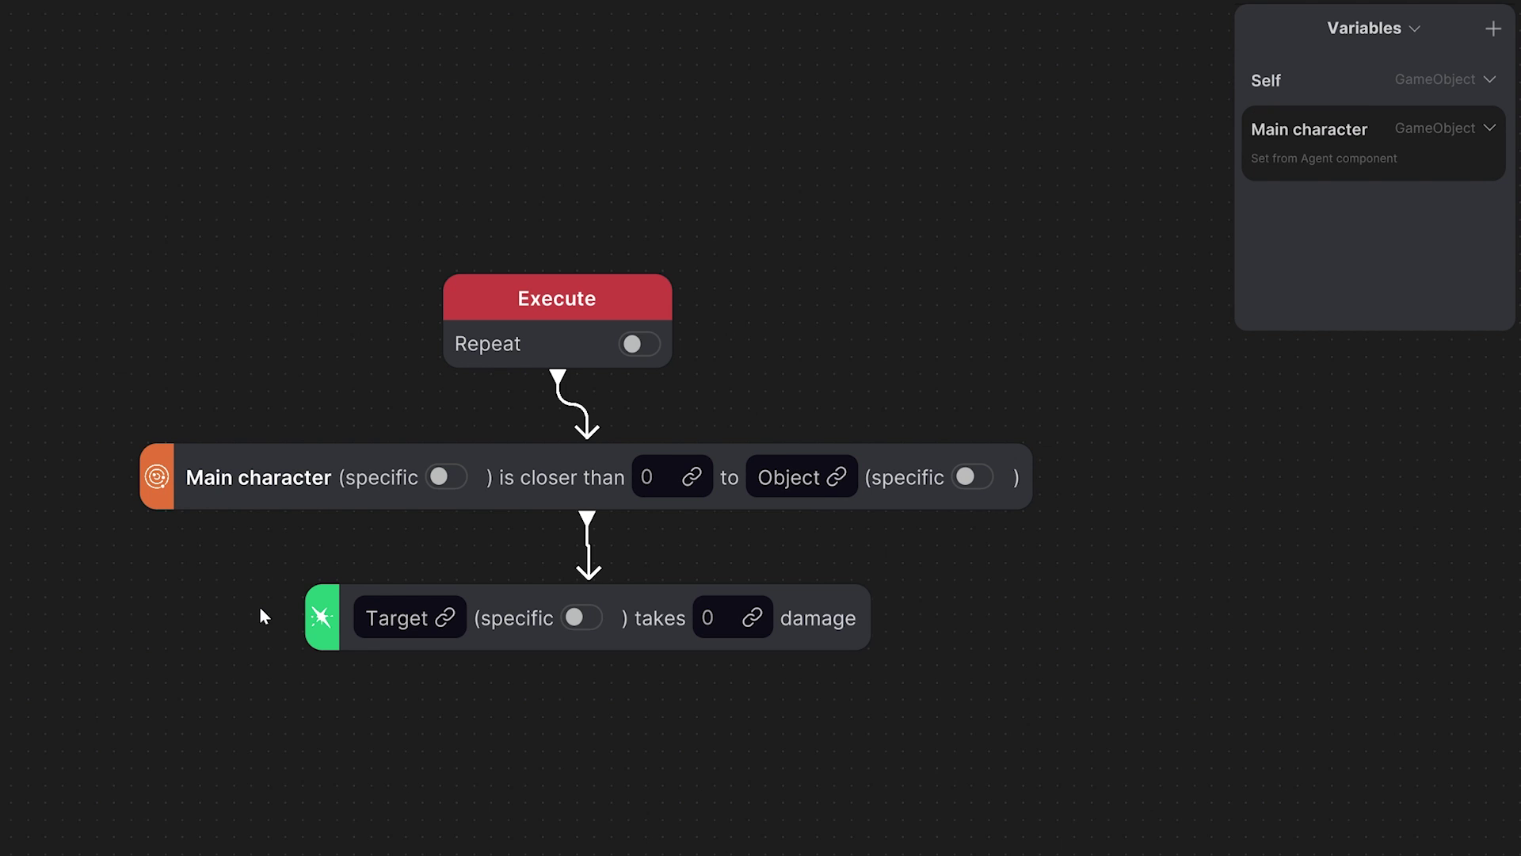
# - Set the proximity distance to 3 and create a new GameObject variable named "toxic fume" as the condition's object
pyautogui.click(649, 475)
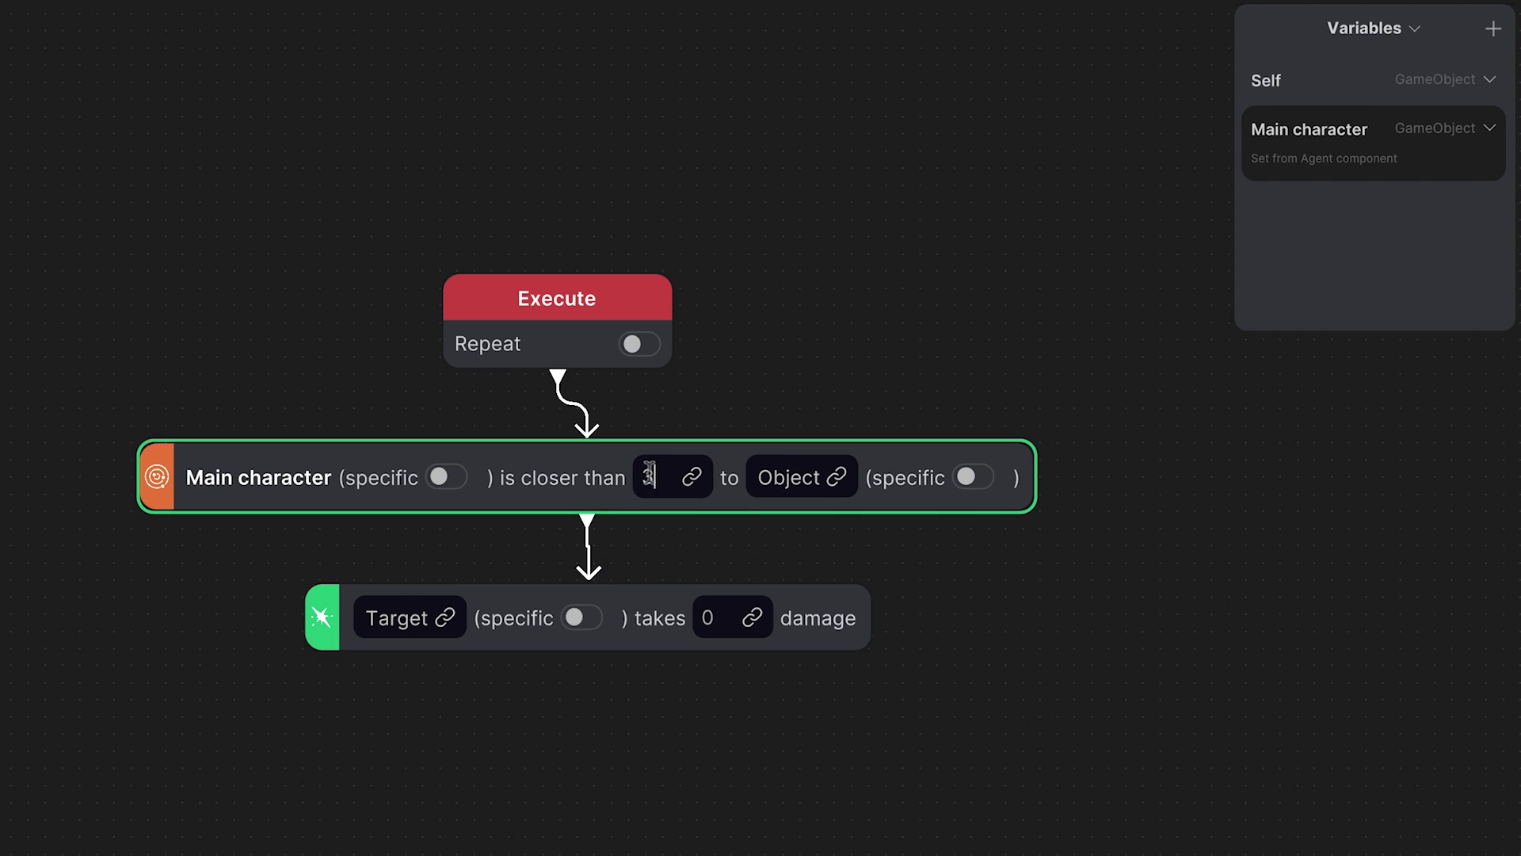
pyautogui.click(834, 476)
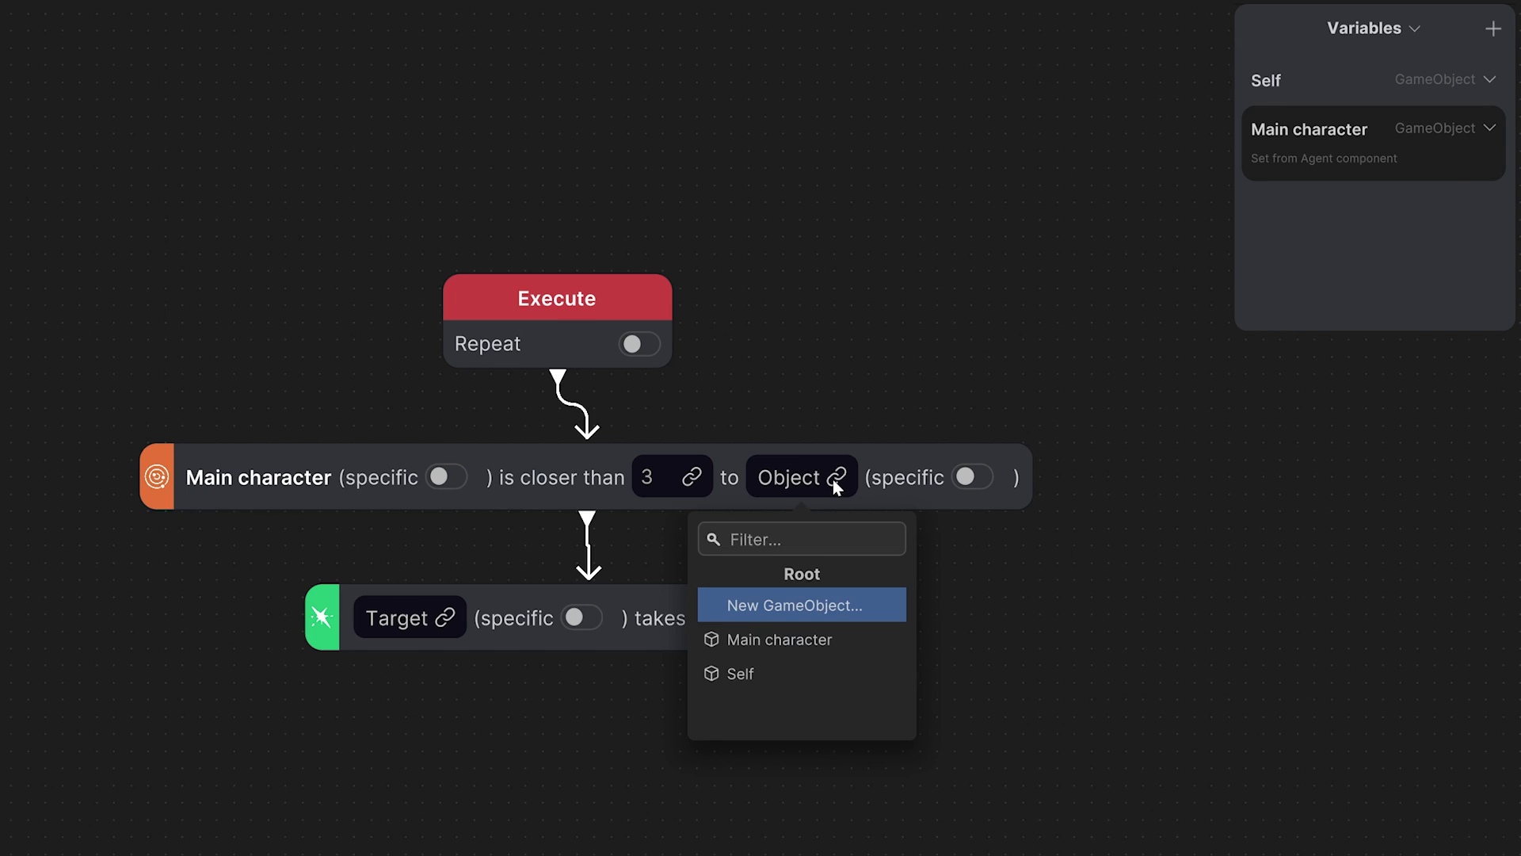
pyautogui.click(796, 607)
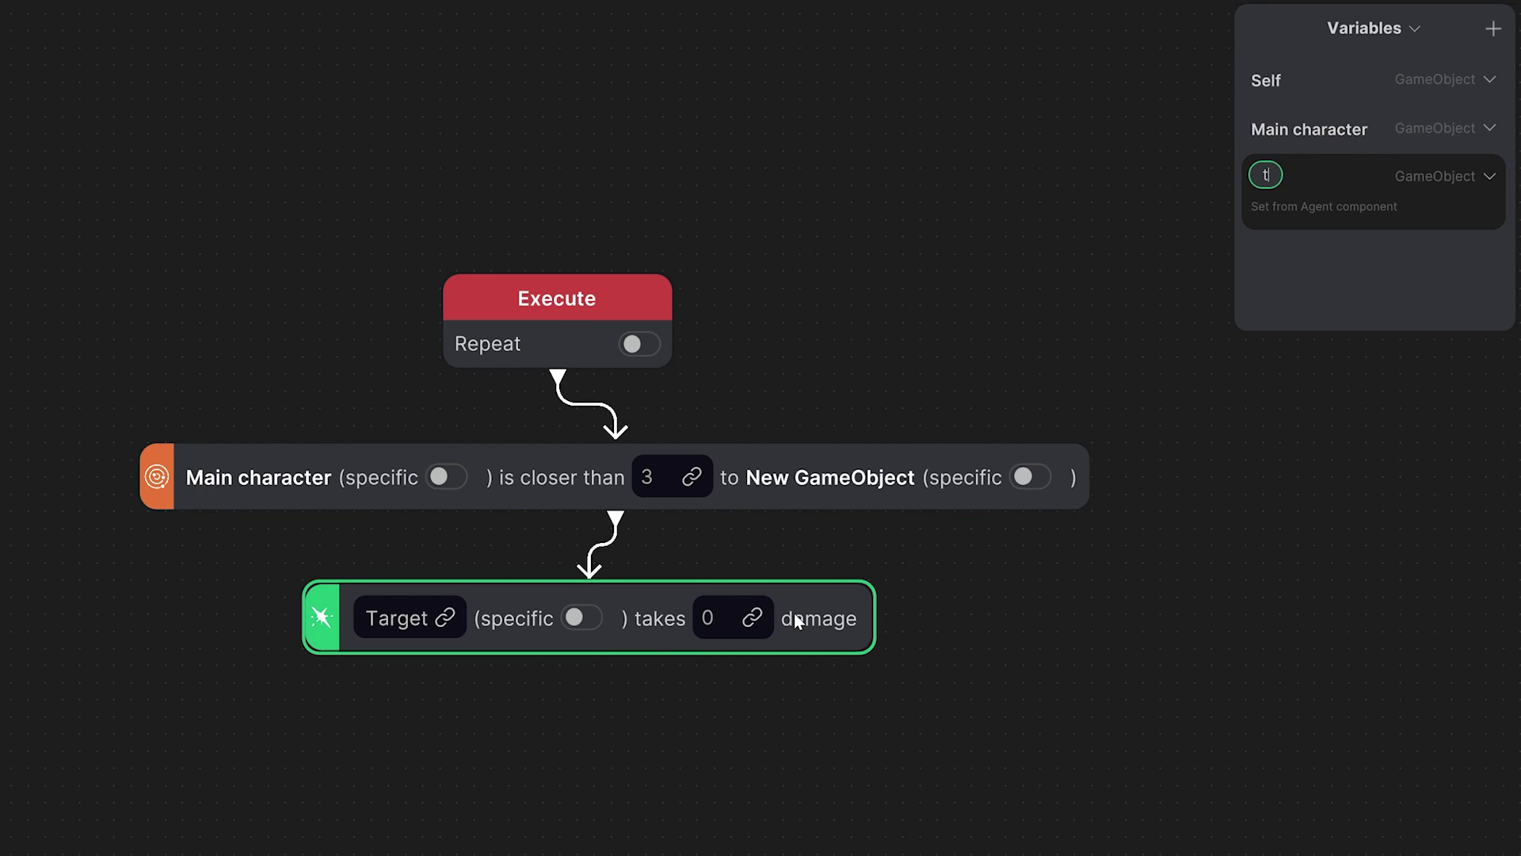
pyautogui.write('toxic fume')
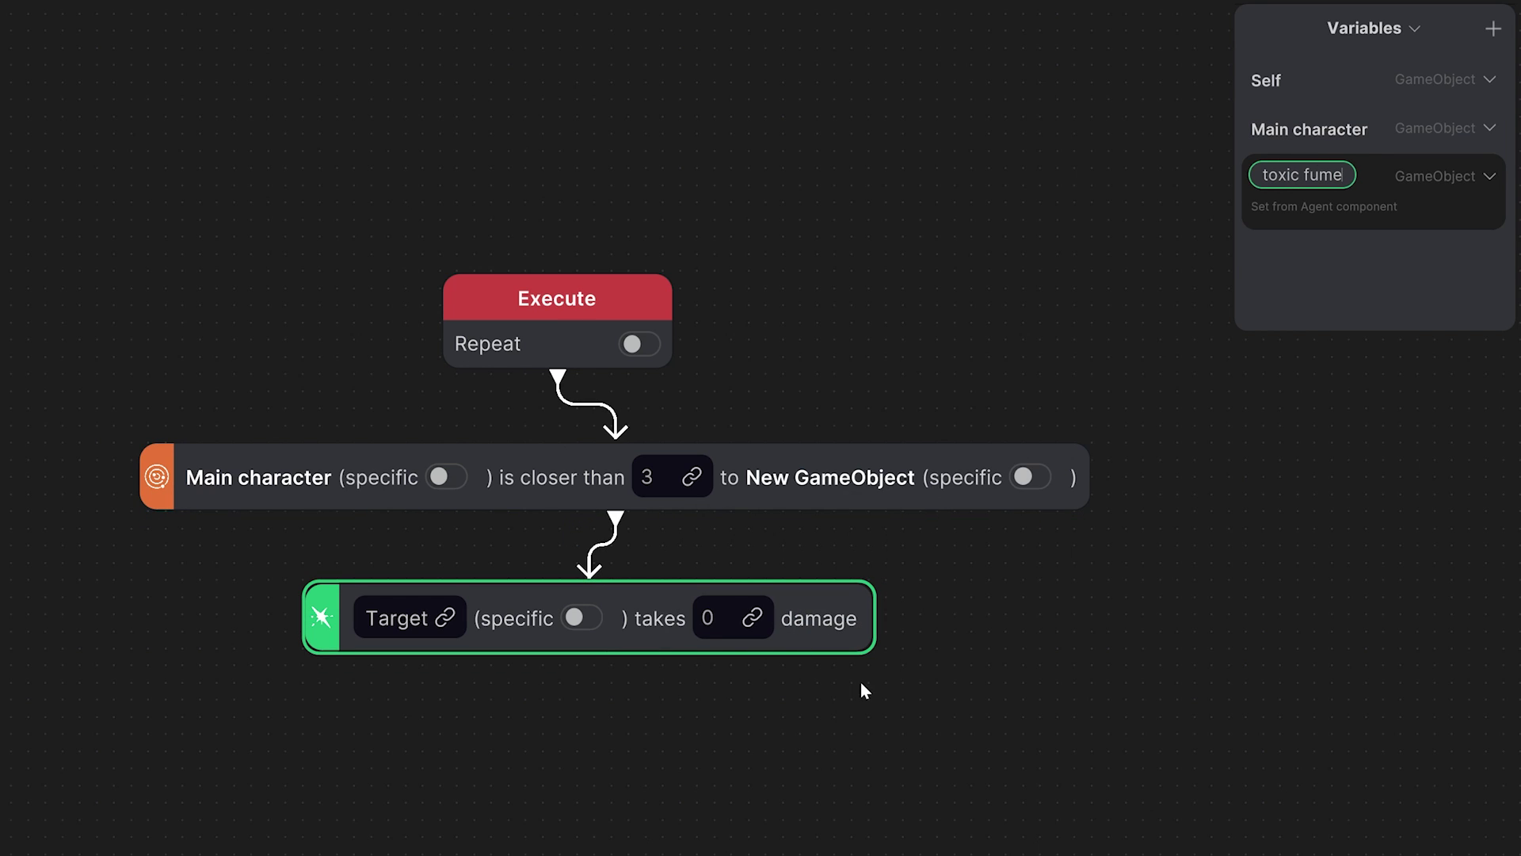
pyautogui.click(974, 708)
# - Set the damage action's target to the Main character variable and its damage to 5
pyautogui.click(440, 626)
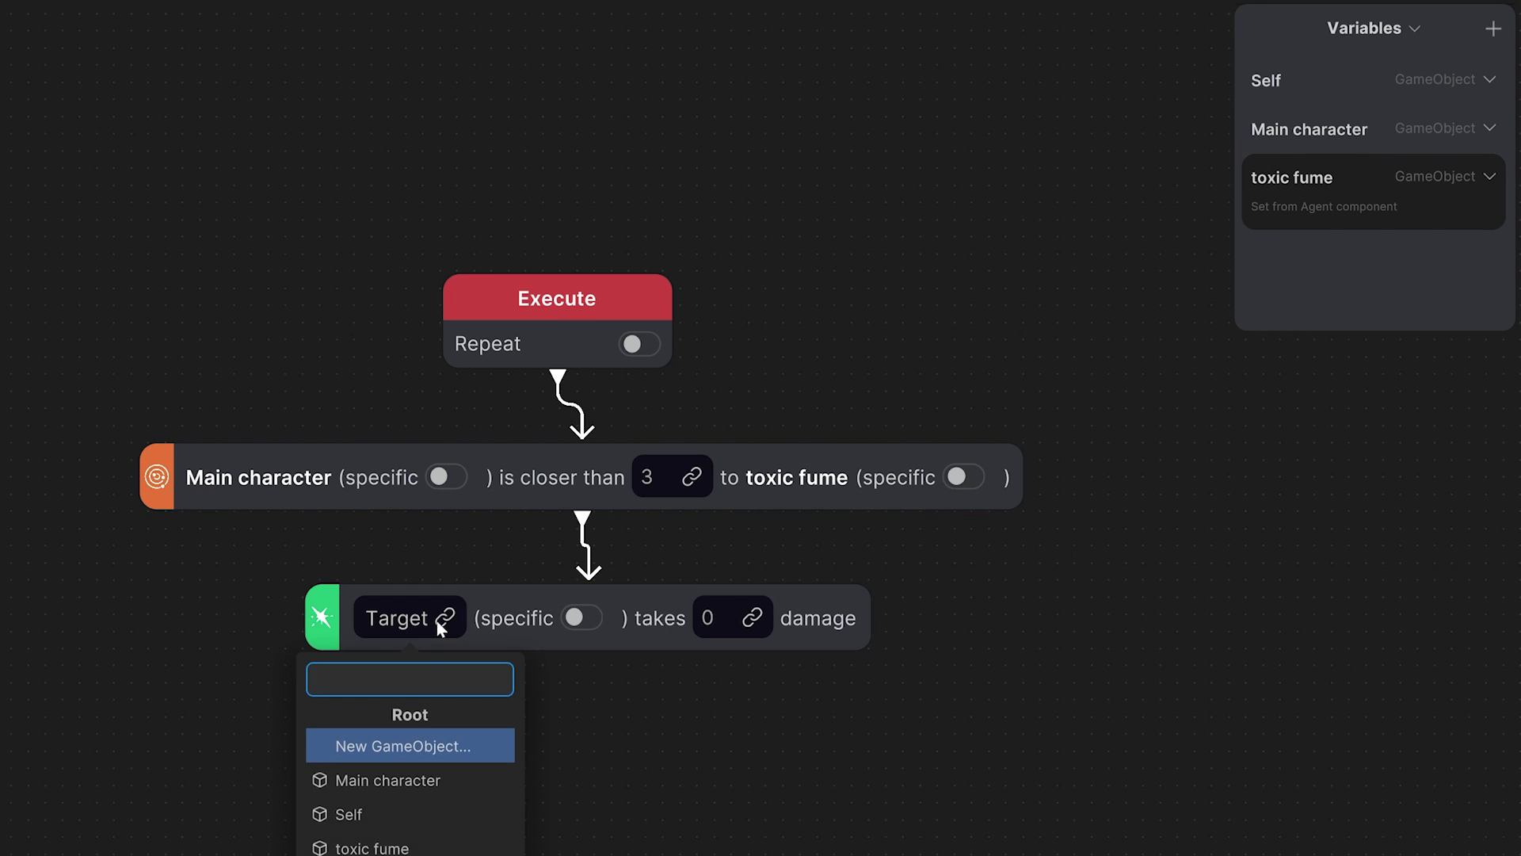
pyautogui.click(413, 780)
pyautogui.click(729, 630)
pyautogui.write('5')
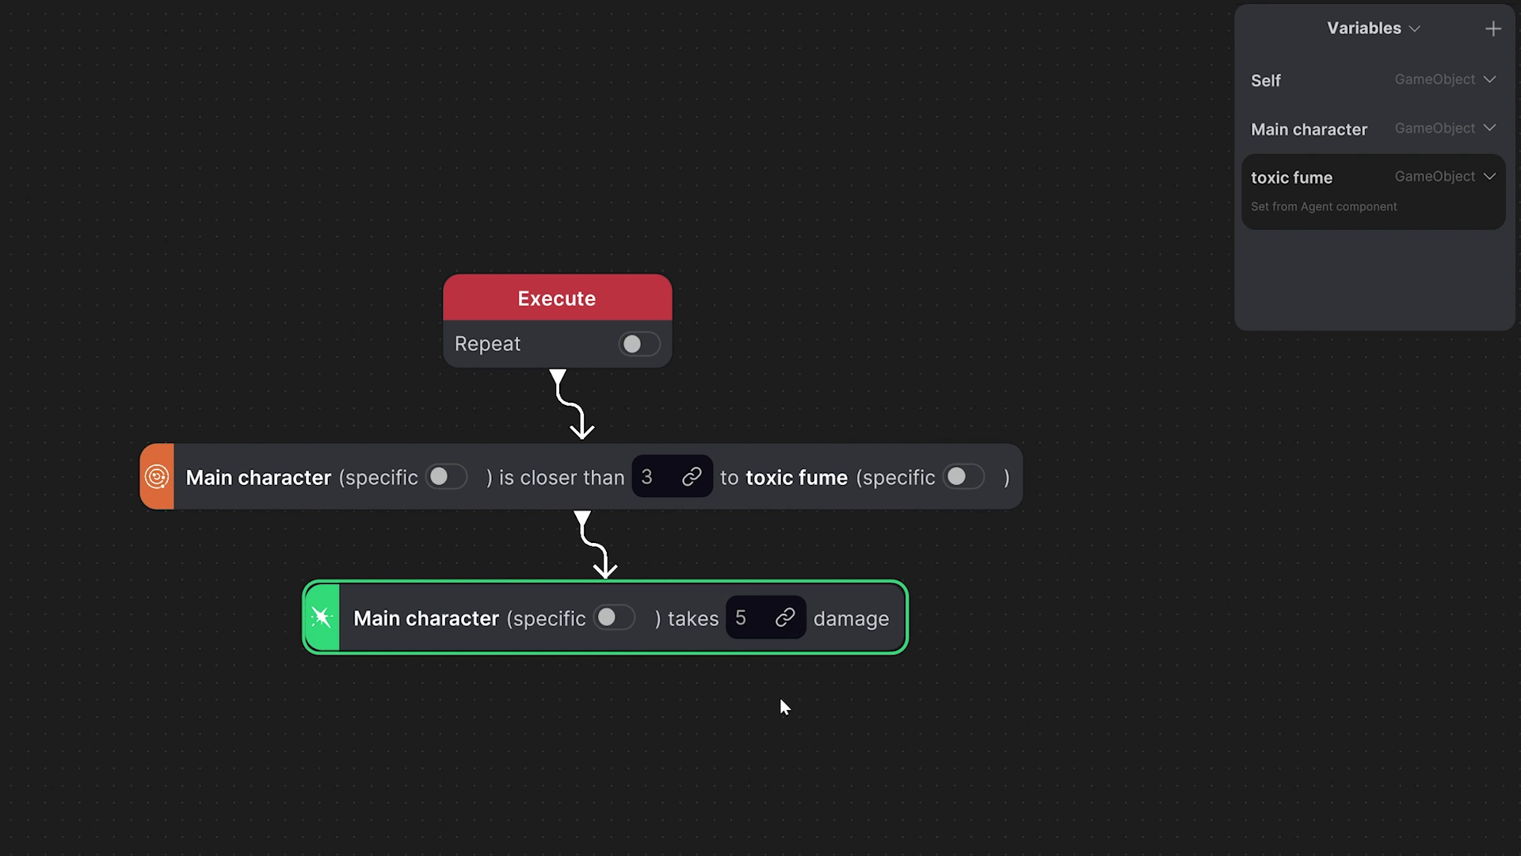
pyautogui.click(781, 721)
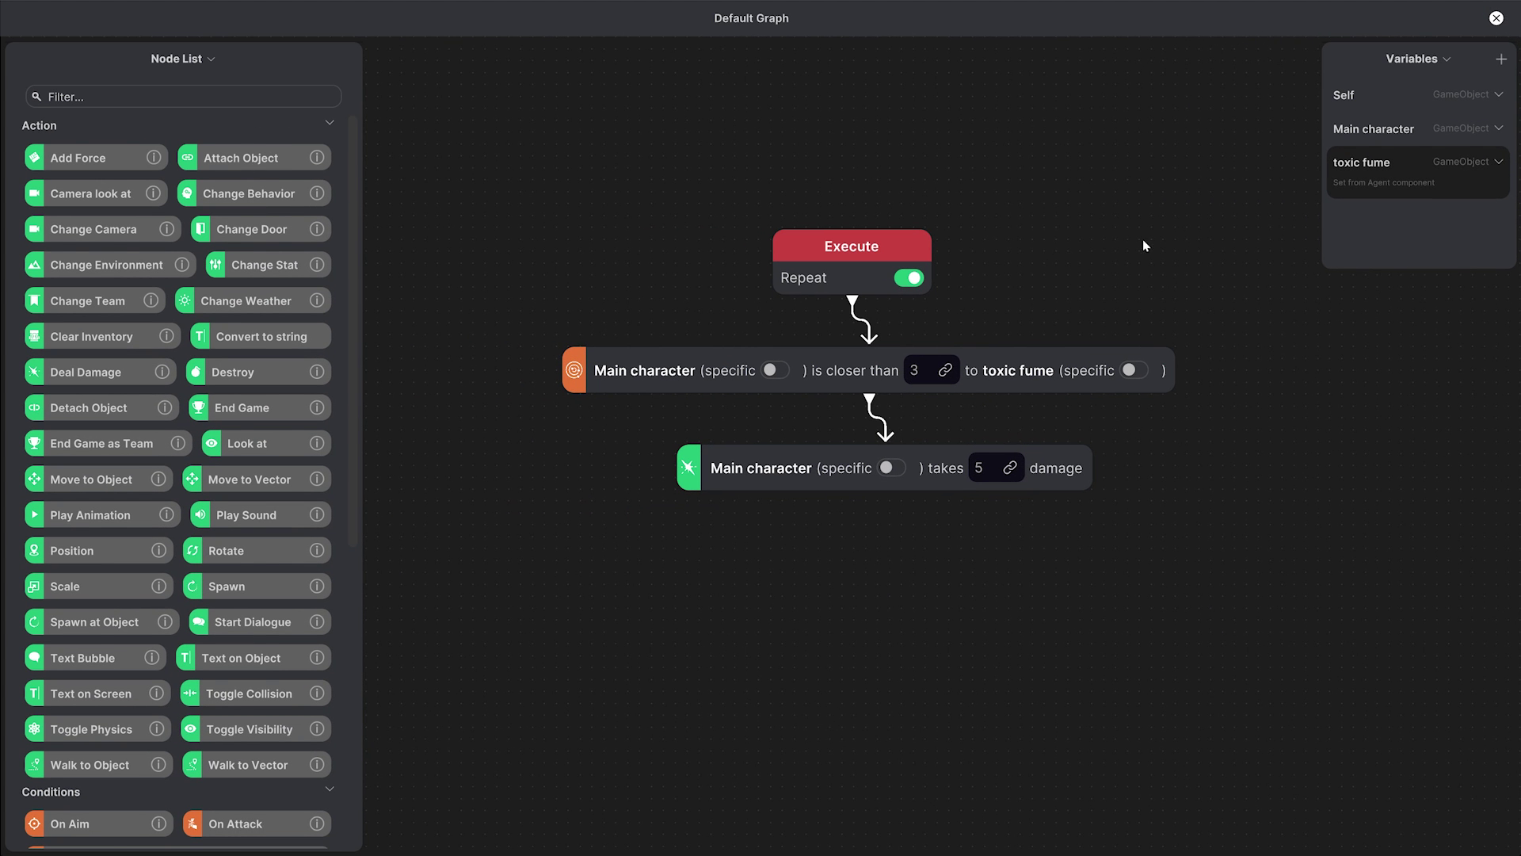
# - Close the graph and assign the man to the Main character variable and the green fume to the toxic fume variable
pyautogui.click(1496, 18)
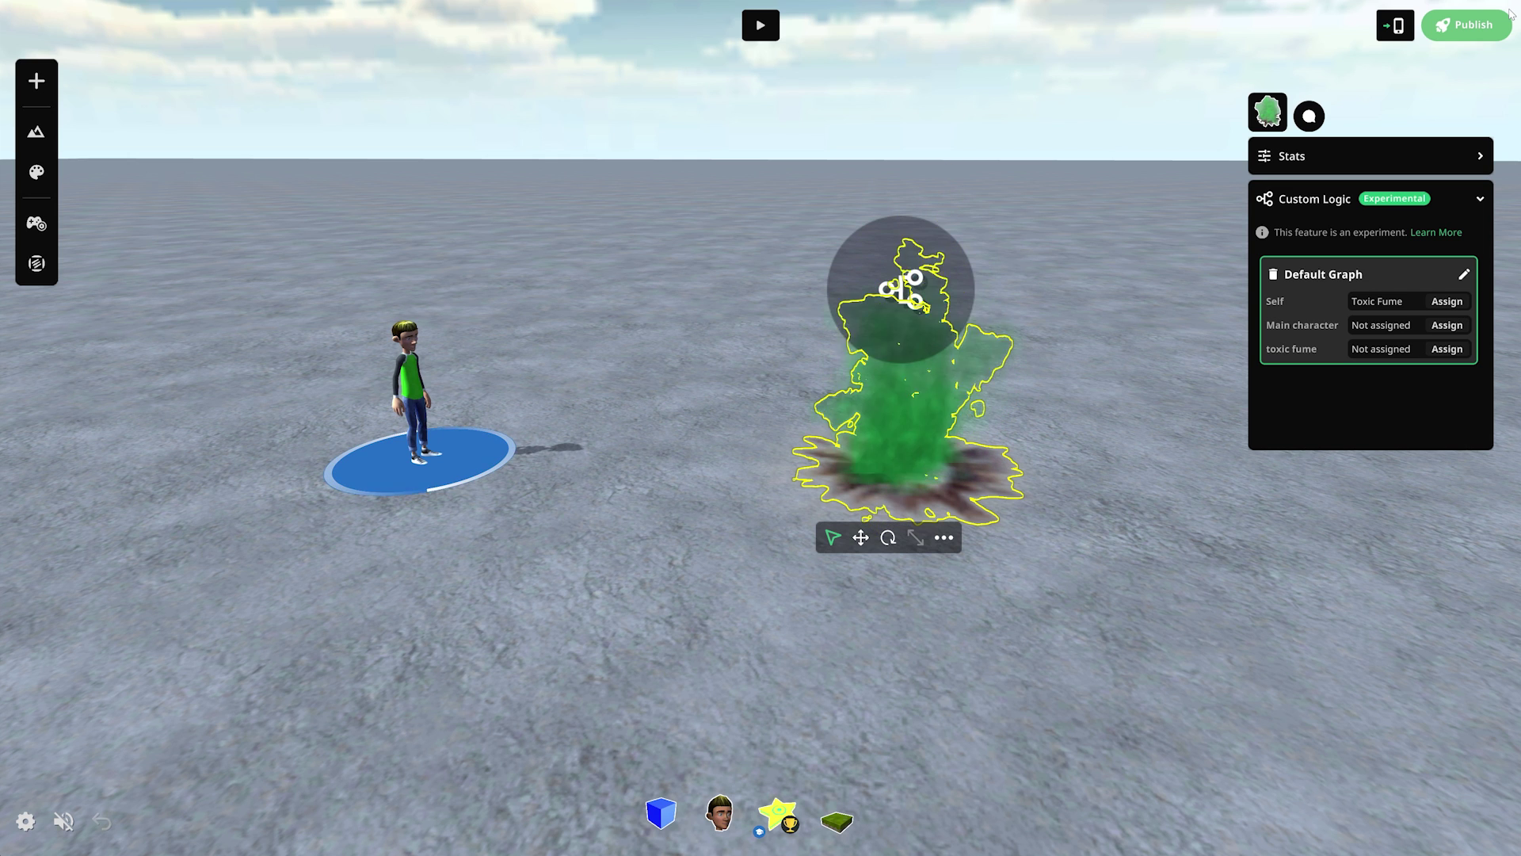
pyautogui.click(1447, 325)
pyautogui.click(413, 421)
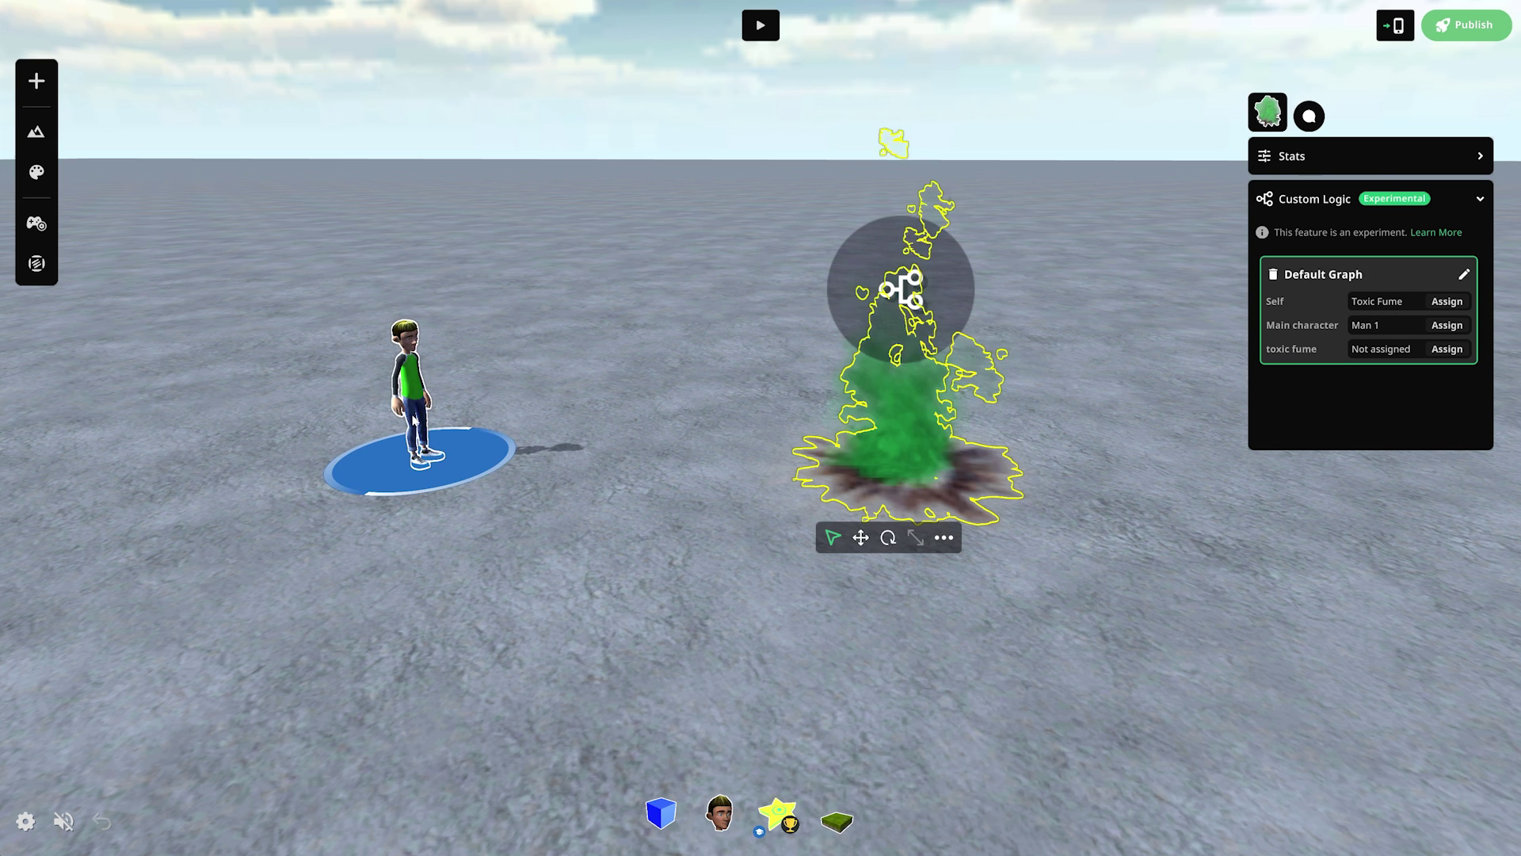
pyautogui.click(1458, 350)
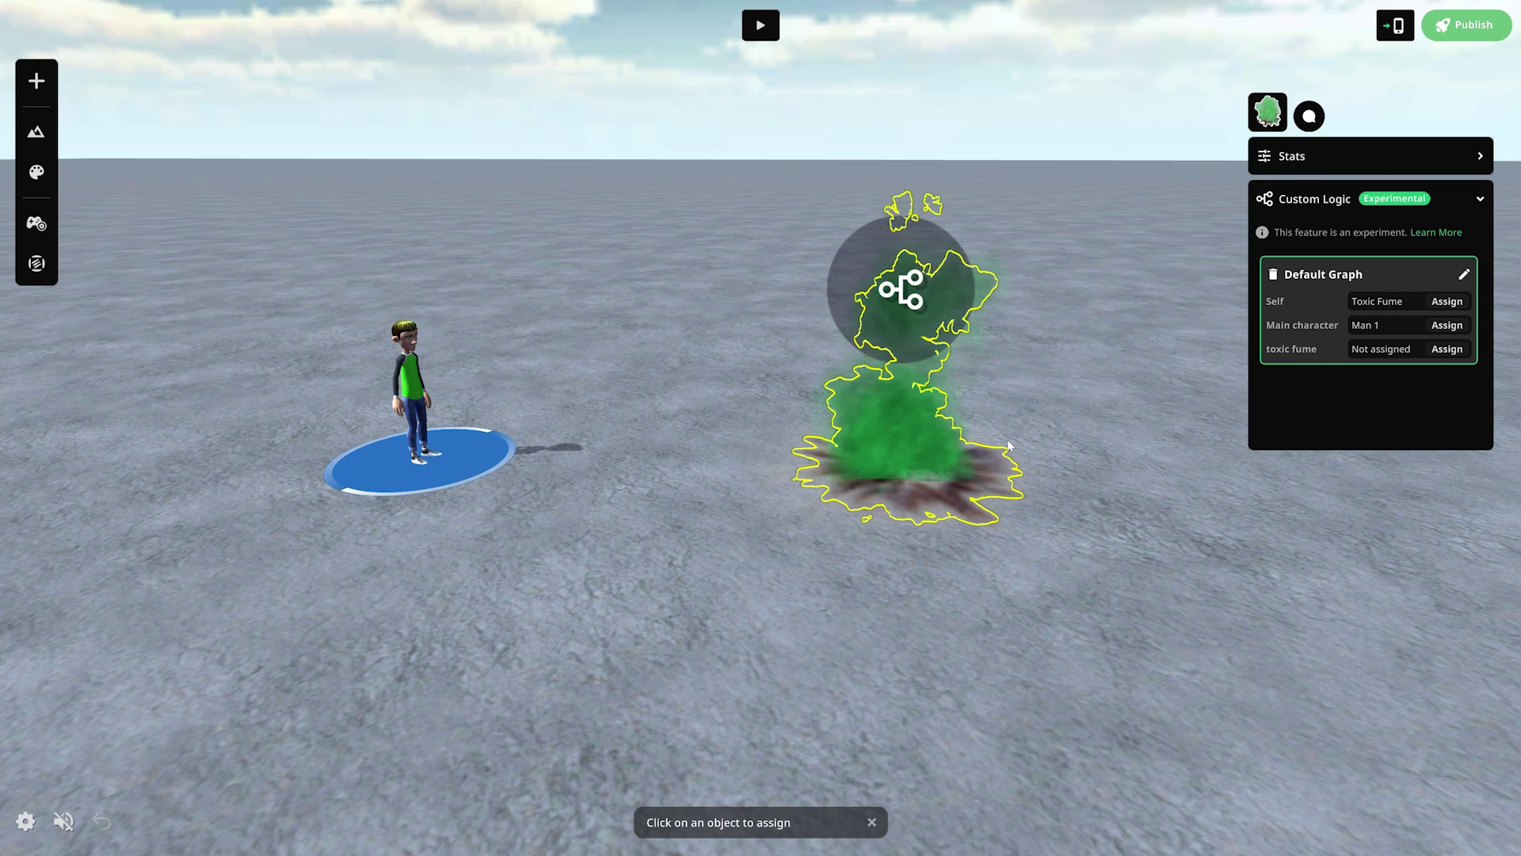
pyautogui.click(892, 450)
pyautogui.click(688, 498)
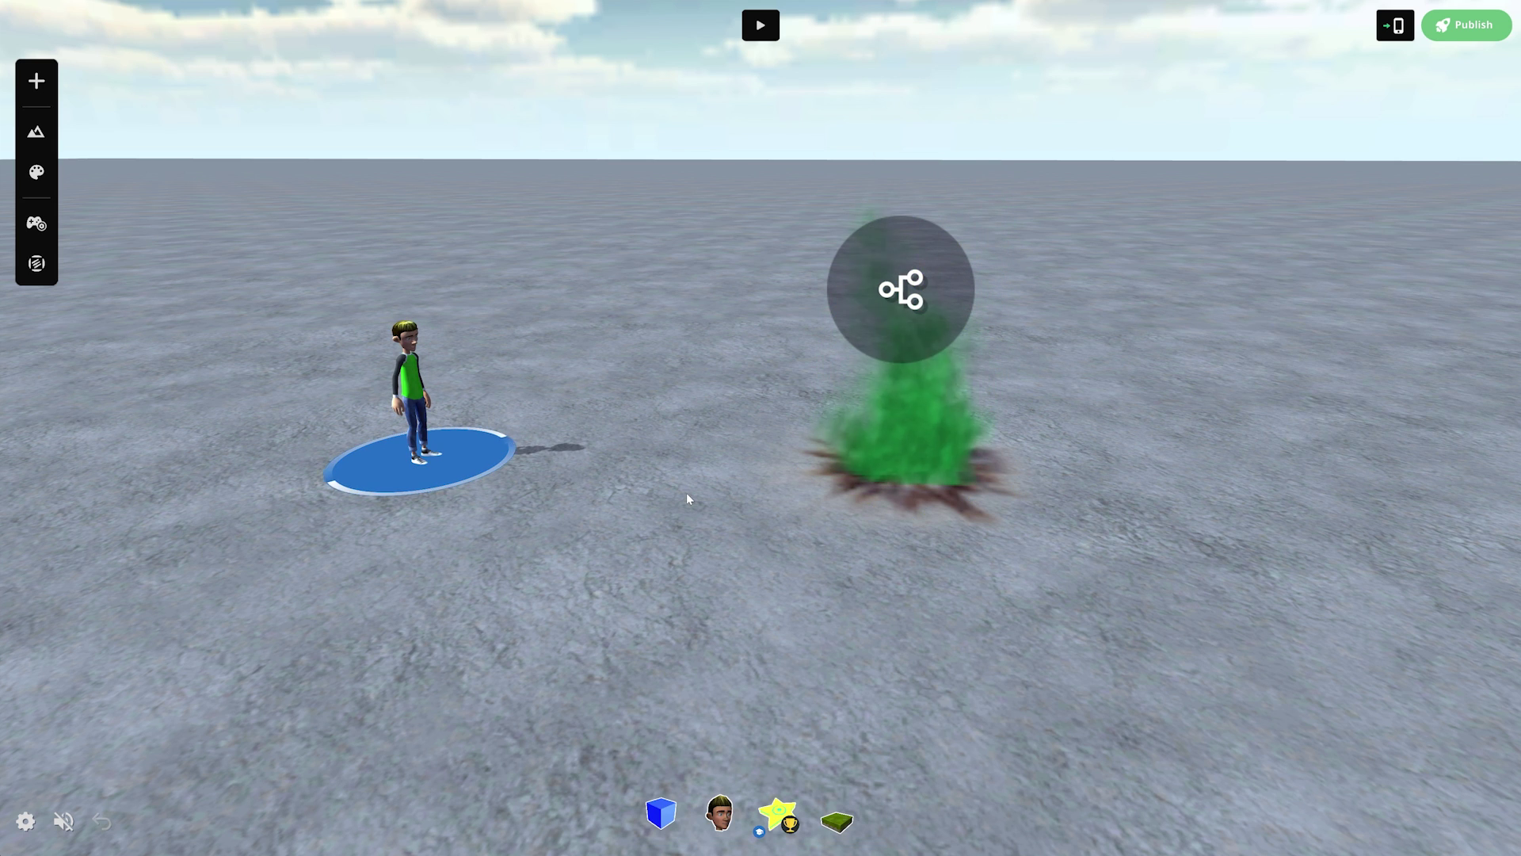
# - Play-test the scene by walking the character into the toxic fume and back out, and stop the game
pyautogui.click(761, 25)
pyautogui.press('w')
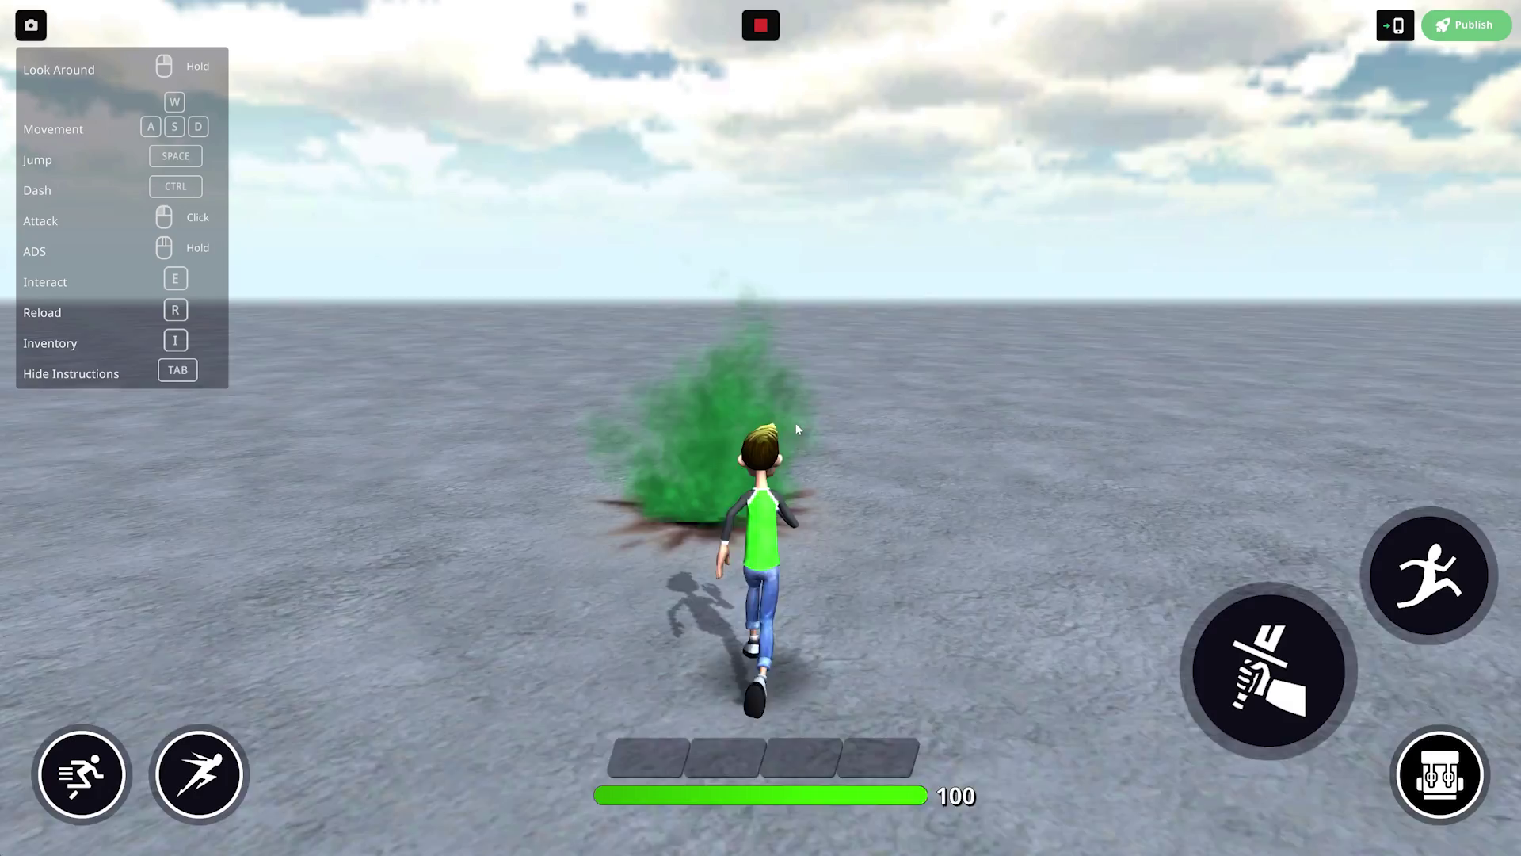
pyautogui.press('s')
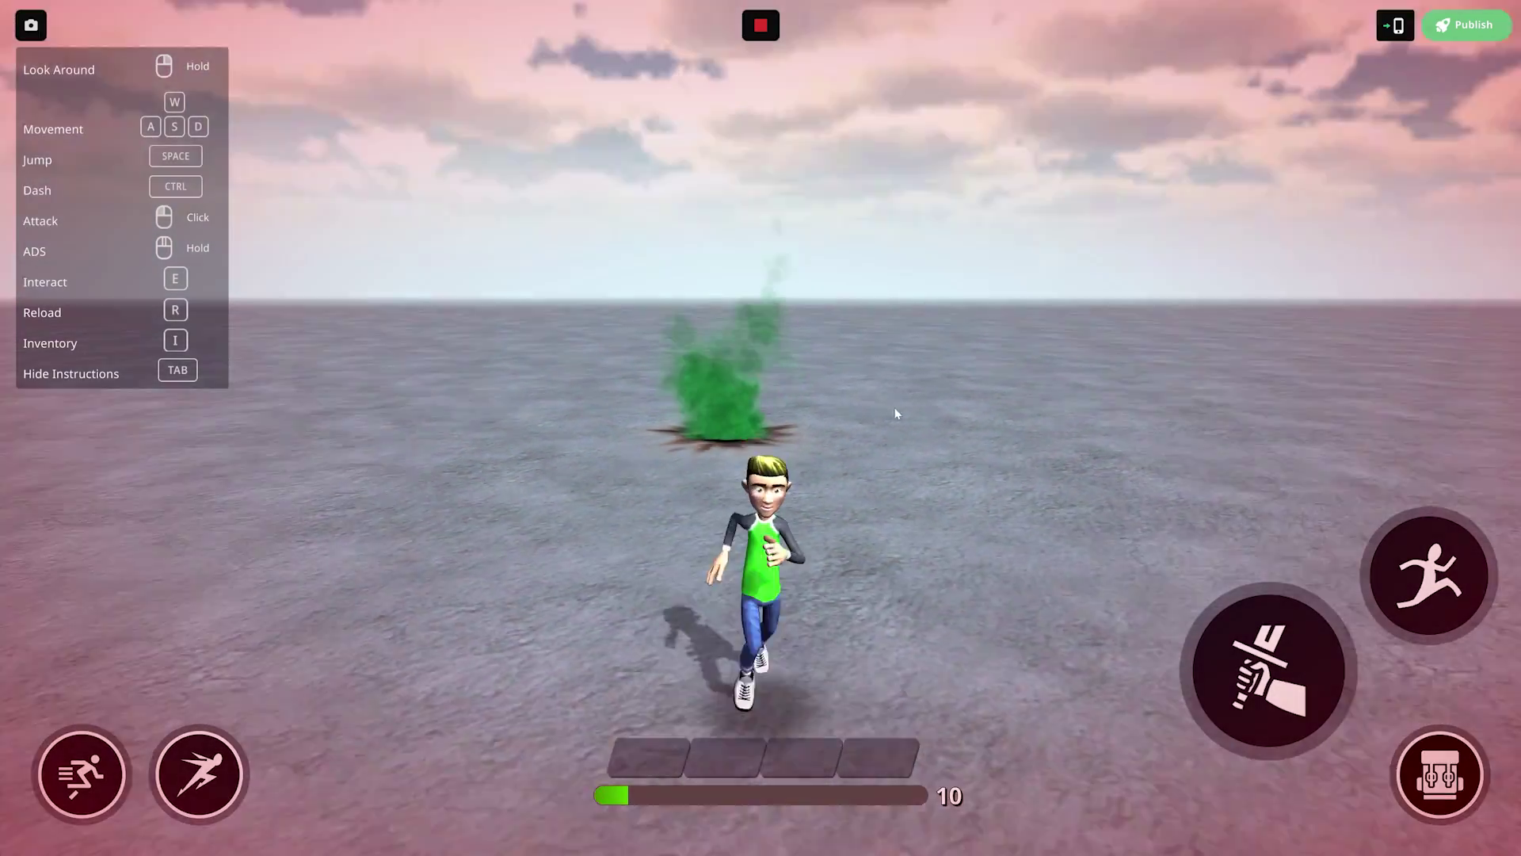
pyautogui.press('w')
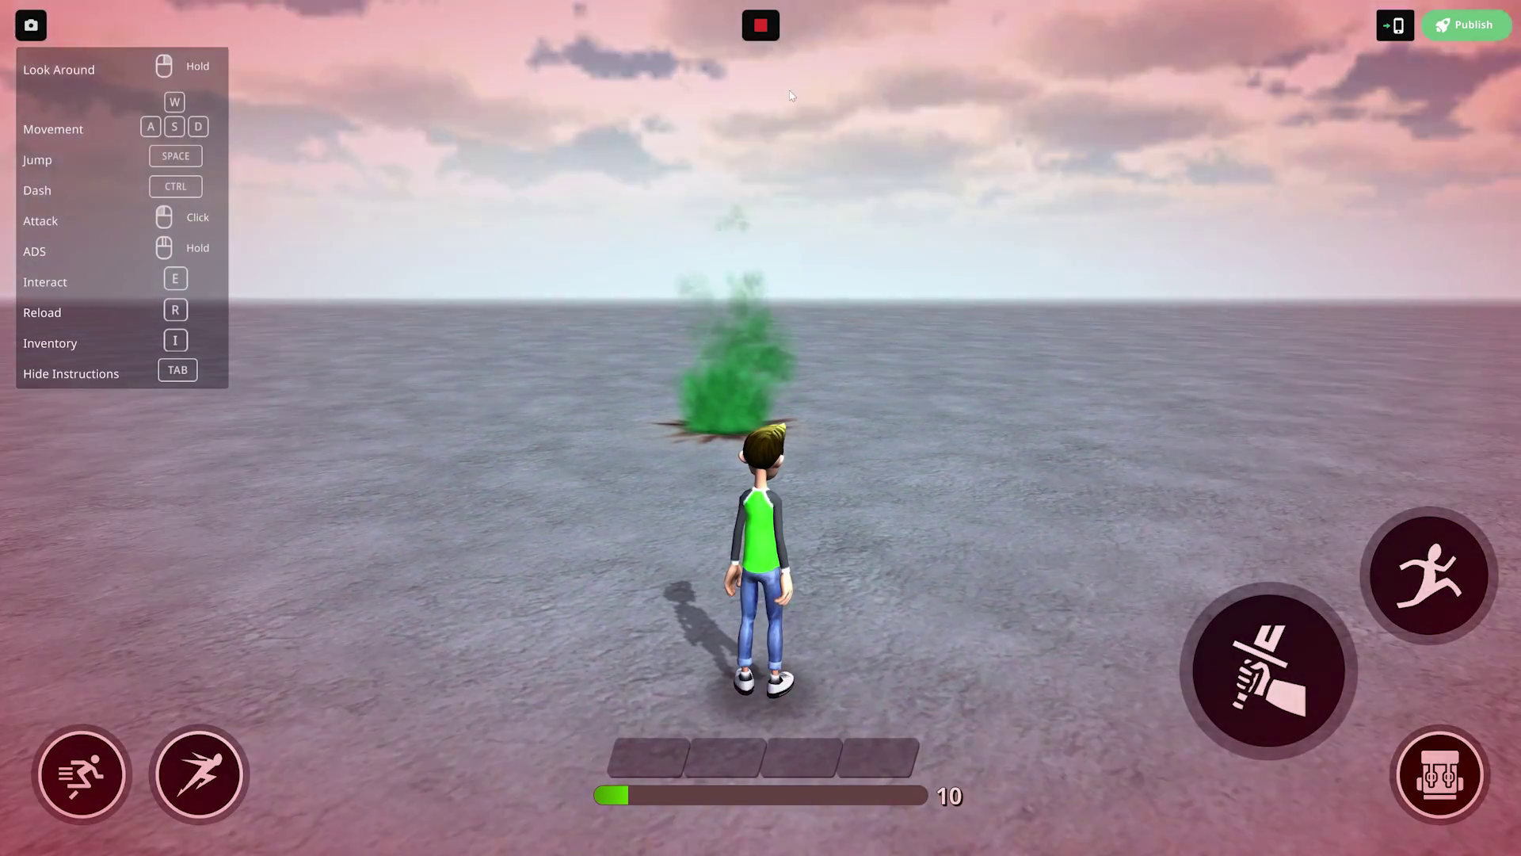
pyautogui.click(760, 25)
# - Select the toxic fume object again and open its Default Graph for editing
pyautogui.click(875, 448)
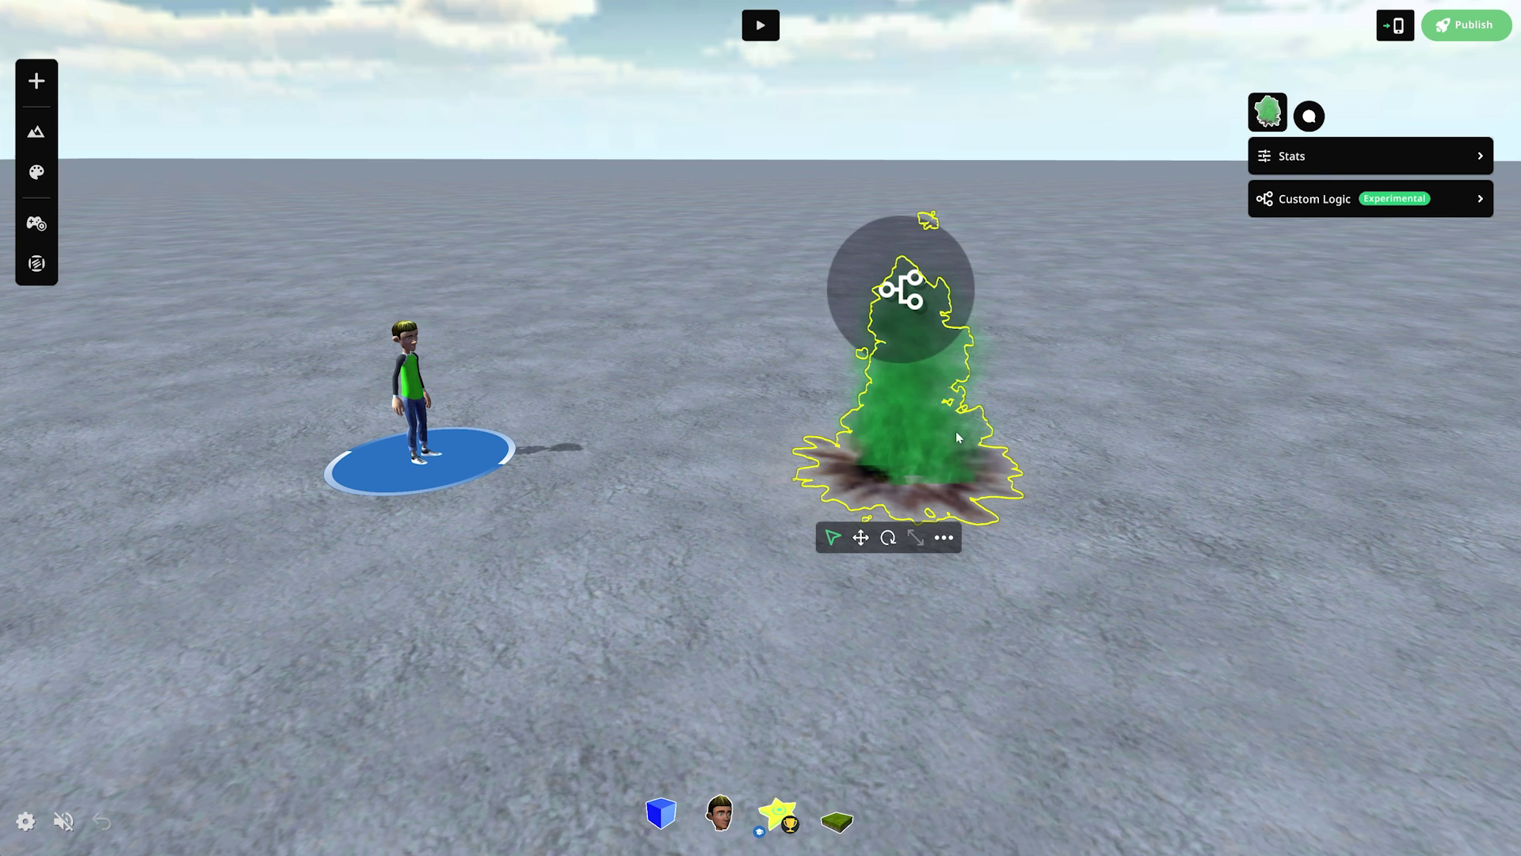
pyautogui.click(1347, 202)
pyautogui.click(1464, 275)
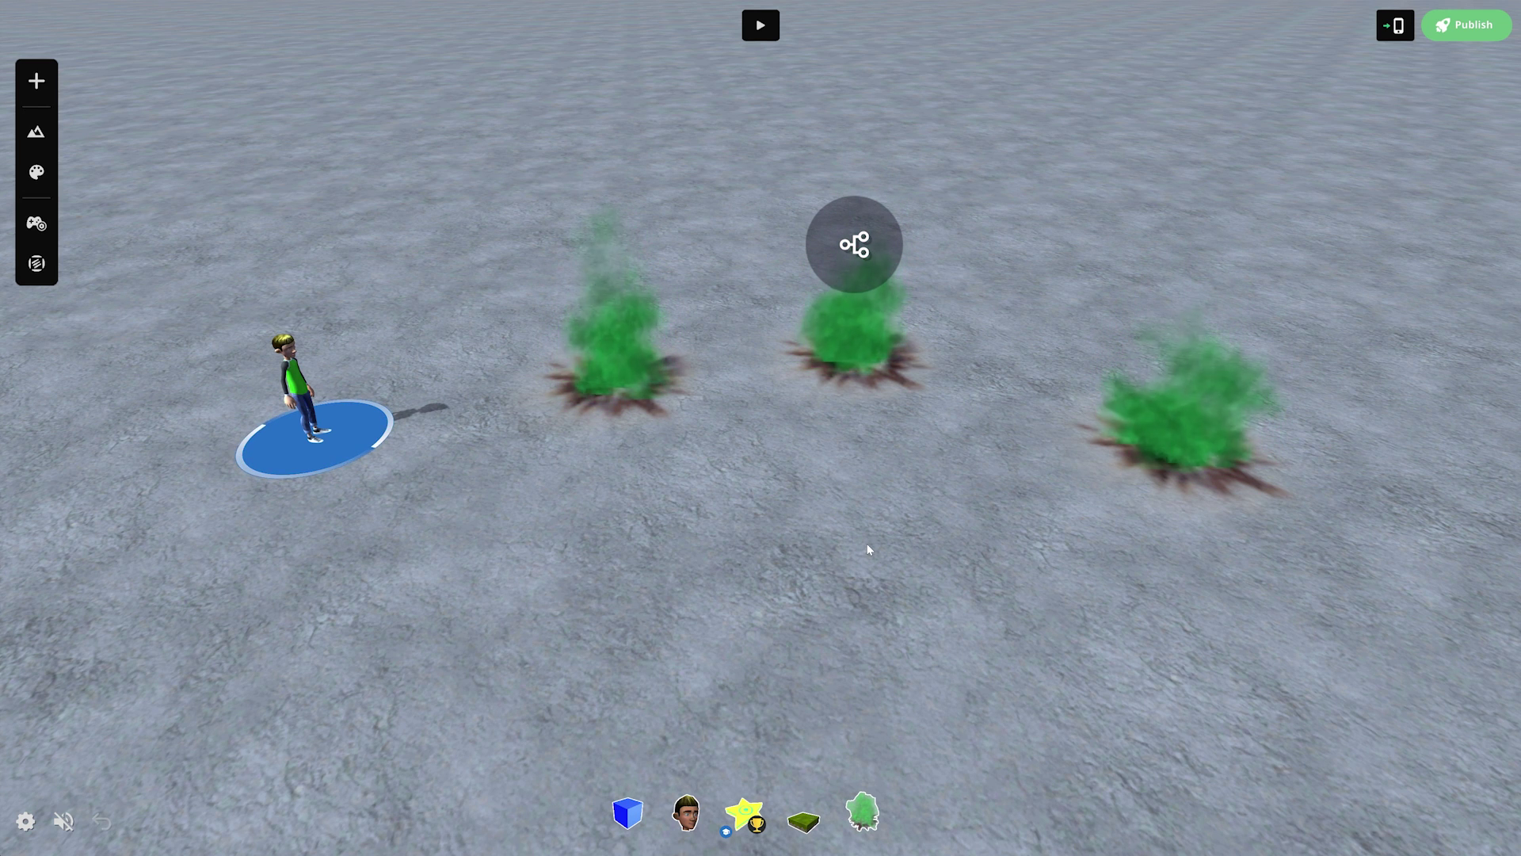
# - Select the middle of the three toxic fumes and open its Default Graph for editing
pyautogui.click(870, 352)
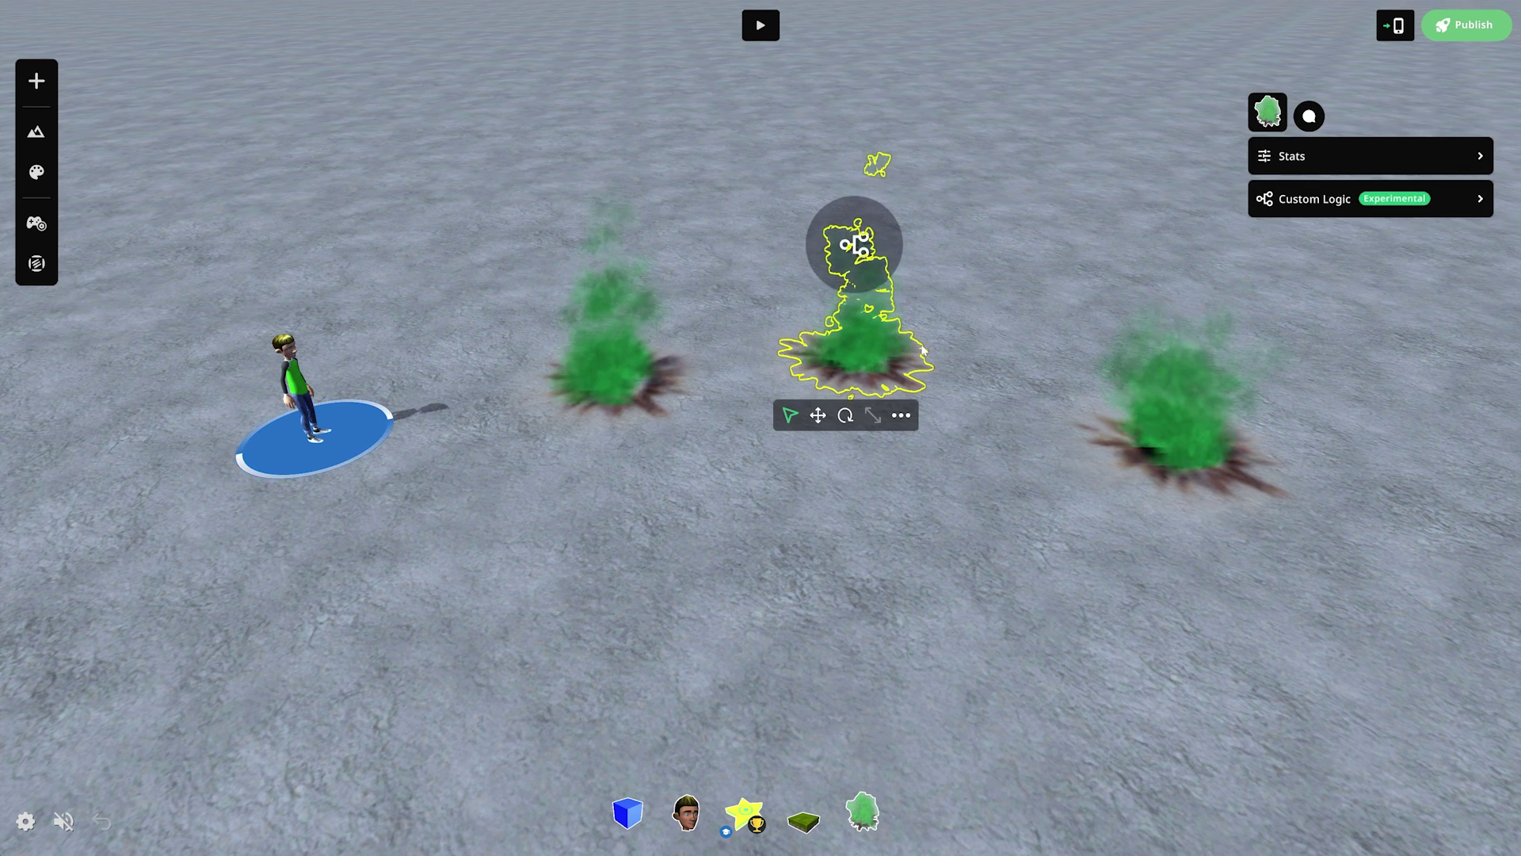
pyautogui.click(1358, 202)
pyautogui.click(1463, 266)
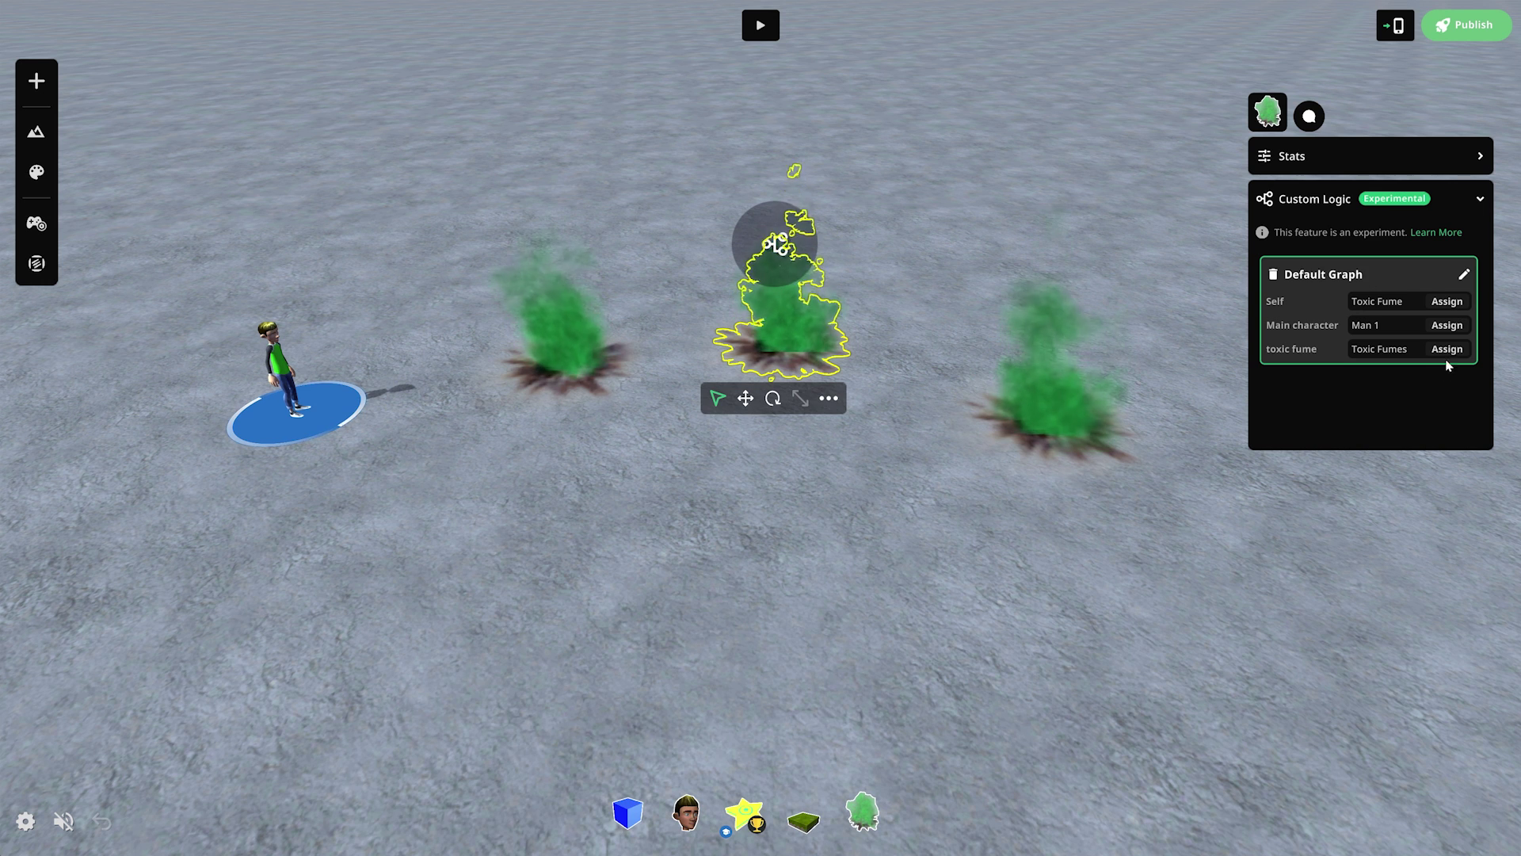
# - Reassign the toxic fume variable to the third, farthest fume and play-test by running the character past the fumes
pyautogui.click(1448, 350)
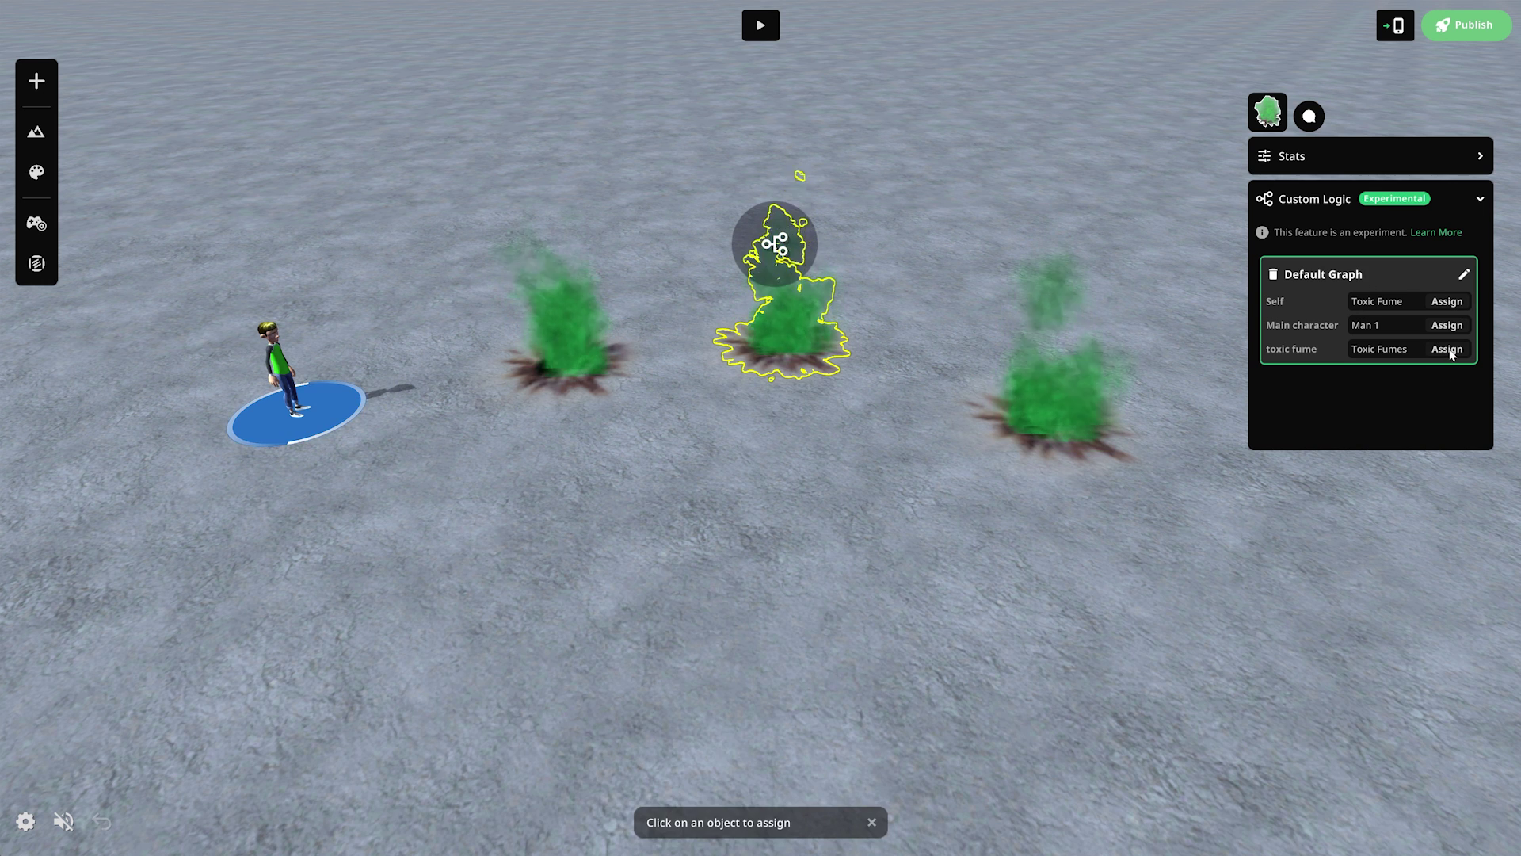
pyautogui.click(1057, 403)
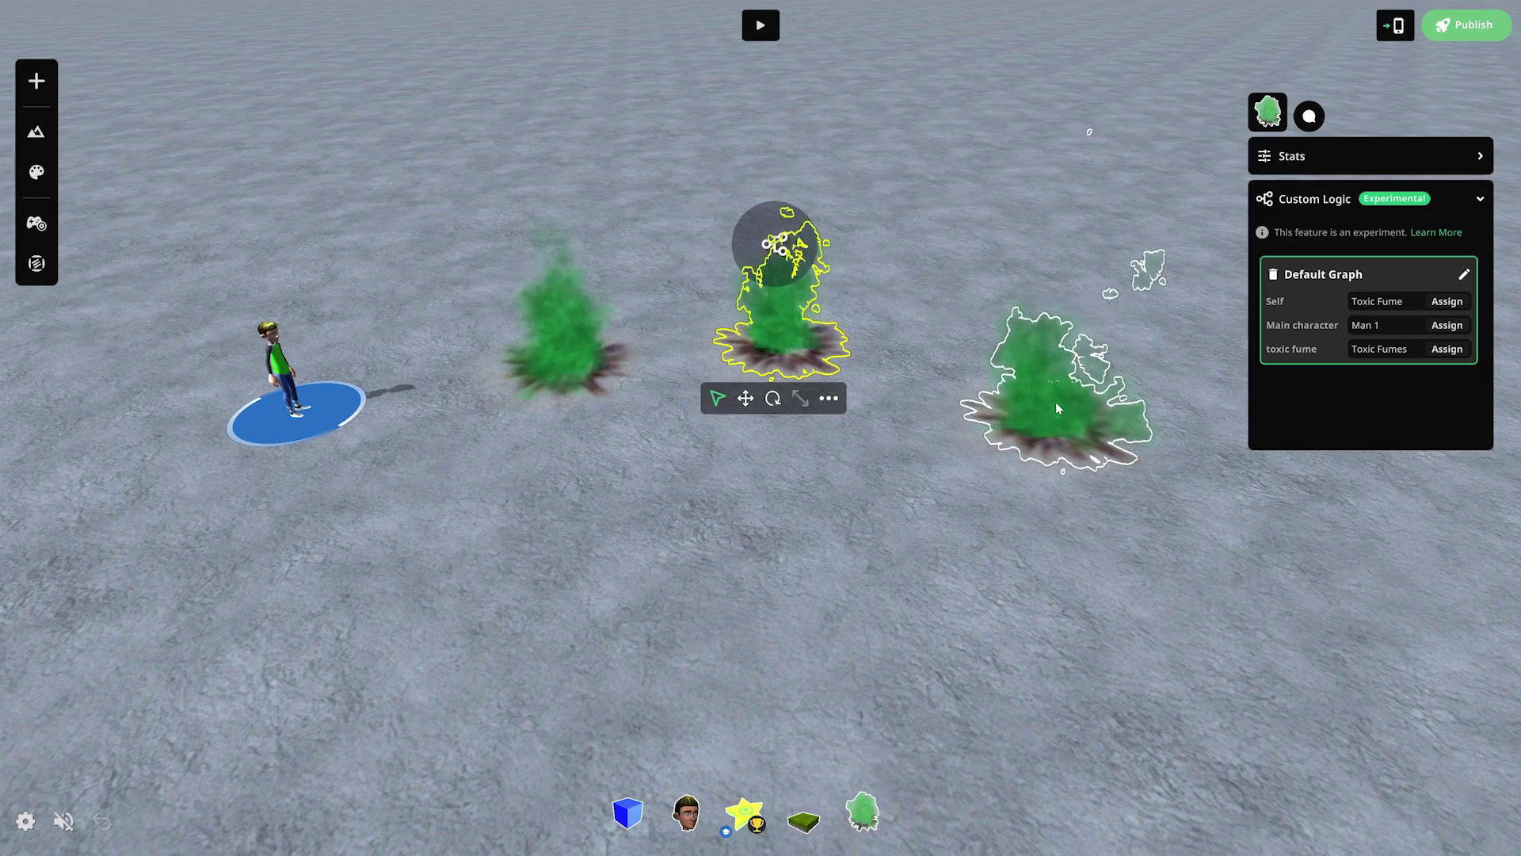
pyautogui.click(767, 37)
pyautogui.press('w')
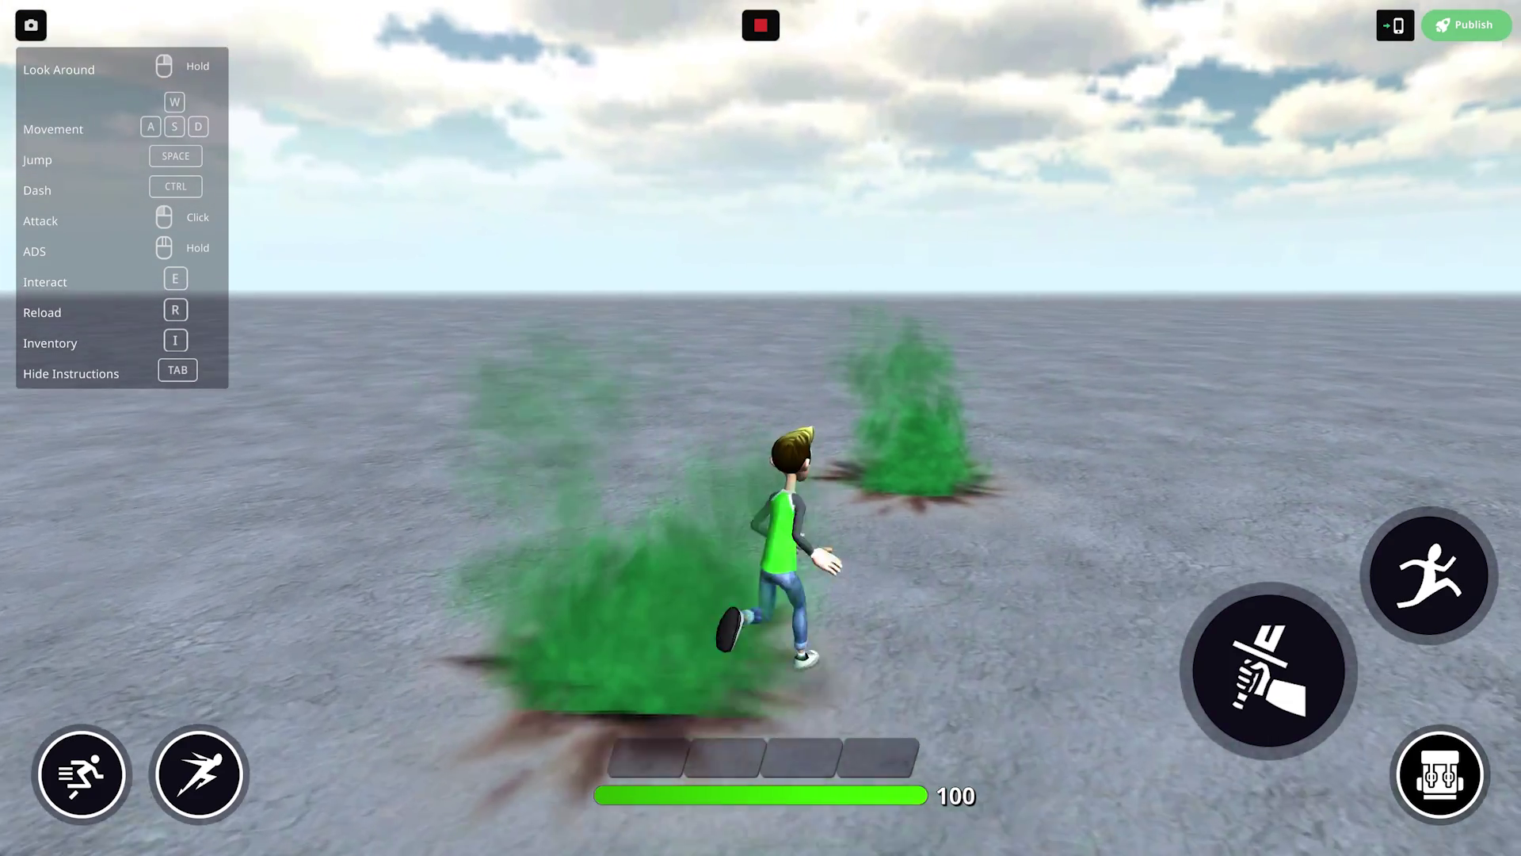
pyautogui.press('d')
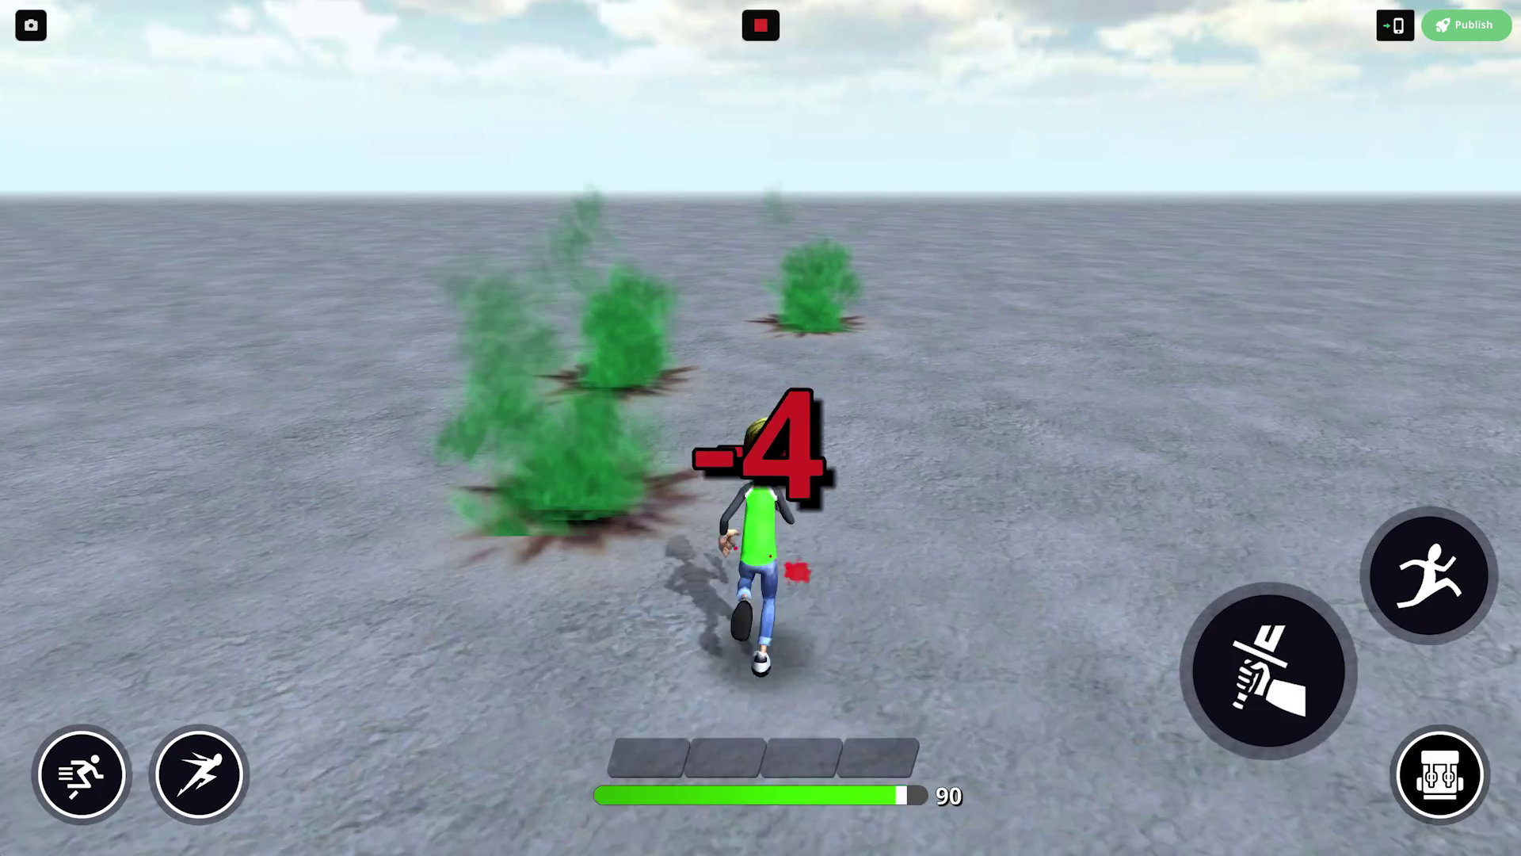
# - Run the character past all the toxic fumes in play mode to check which ones deal damage
pyautogui.press('d')
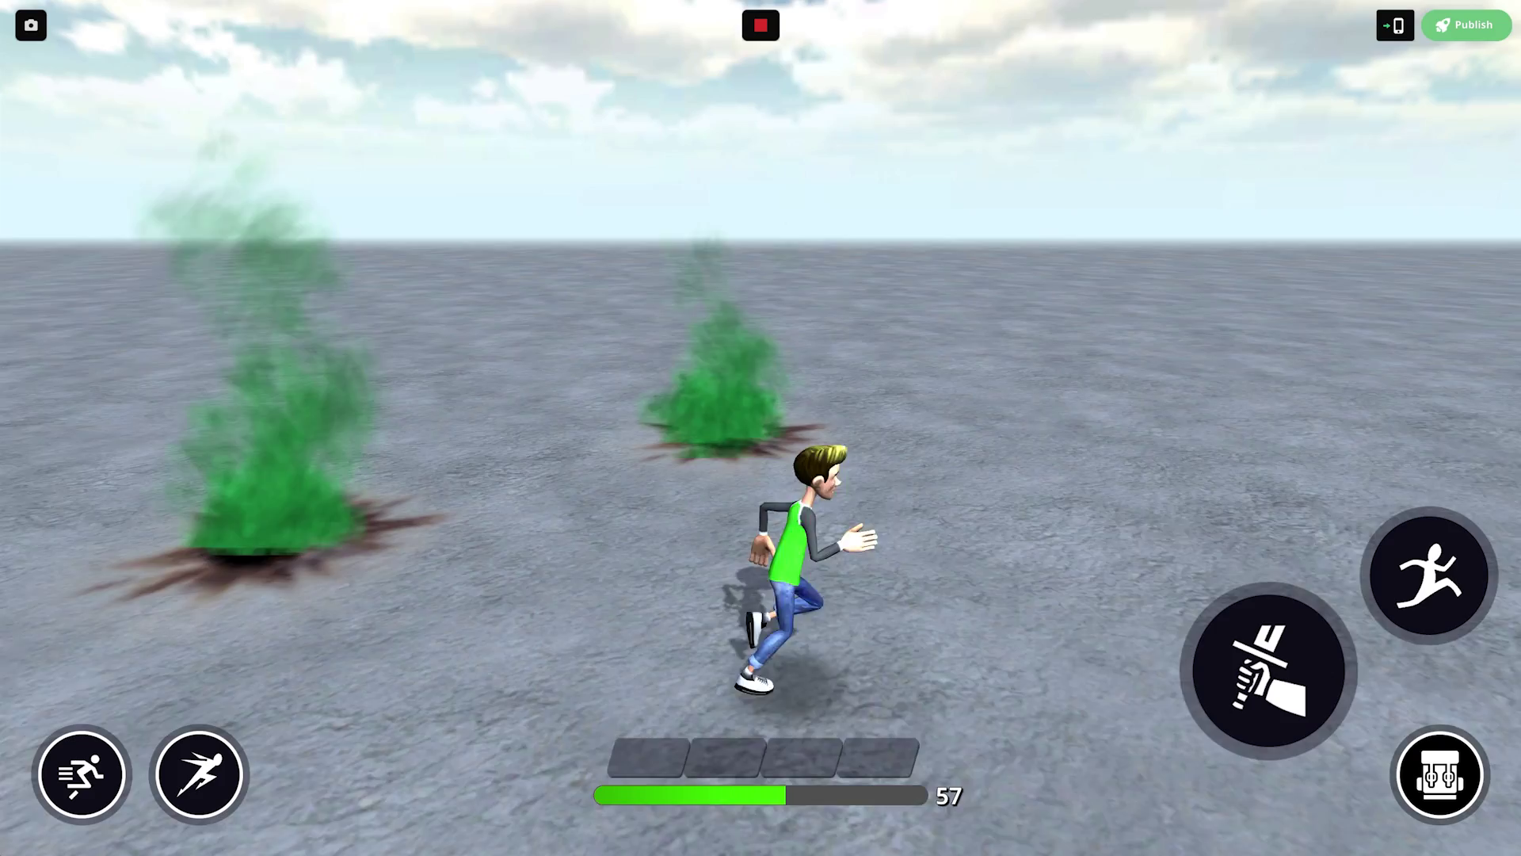
pyautogui.press('w')
pyautogui.press('d')
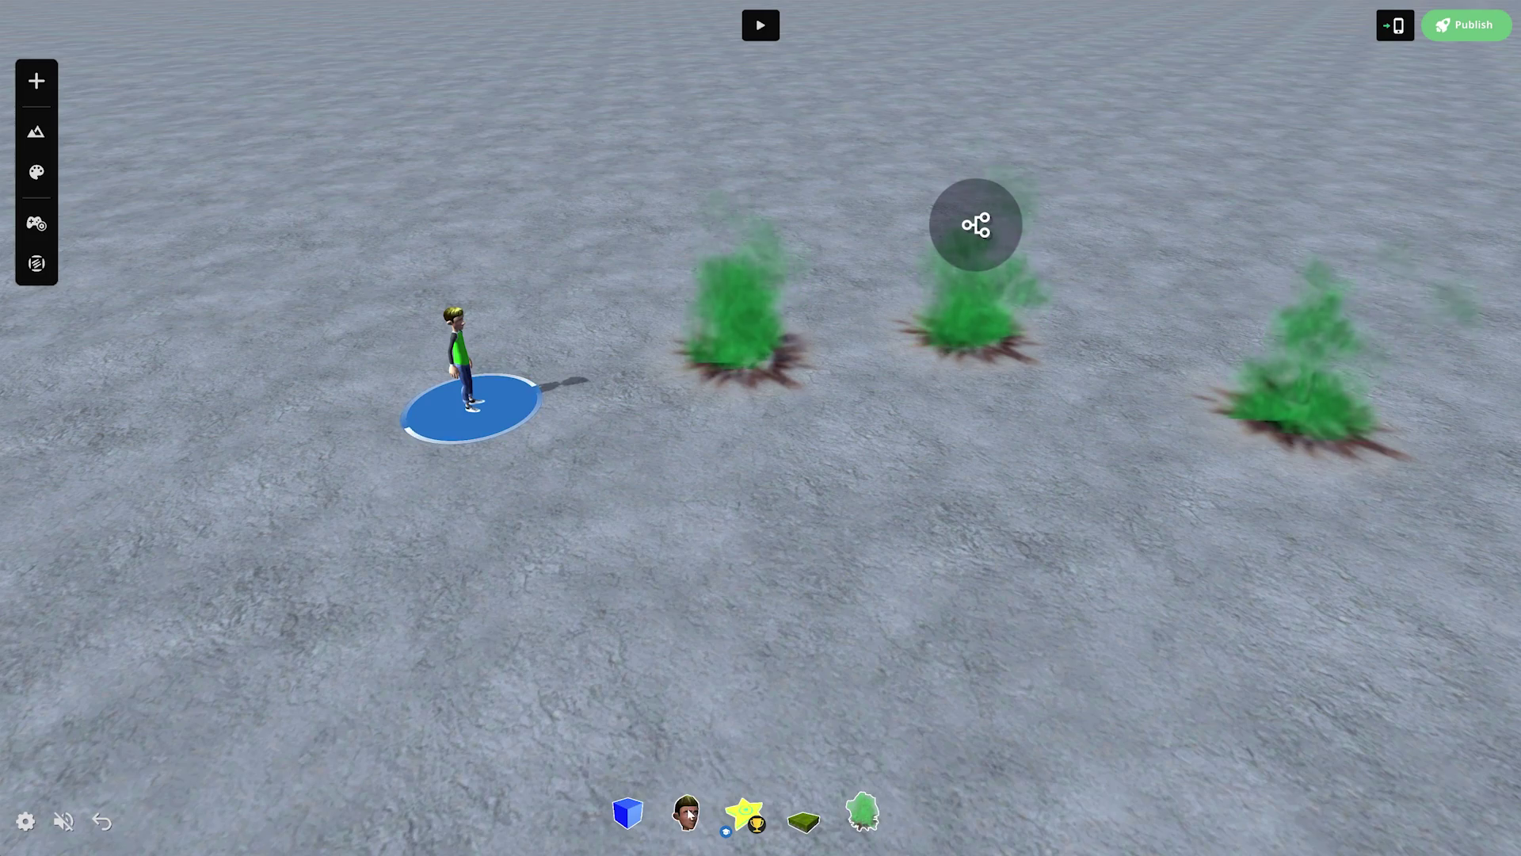
# - Add three more copies of the man character around the existing one in front of the fumes
pyautogui.moveTo(686, 810); pyautogui.dragTo(238, 523)
pyautogui.moveTo(691, 821); pyautogui.dragTo(645, 547)
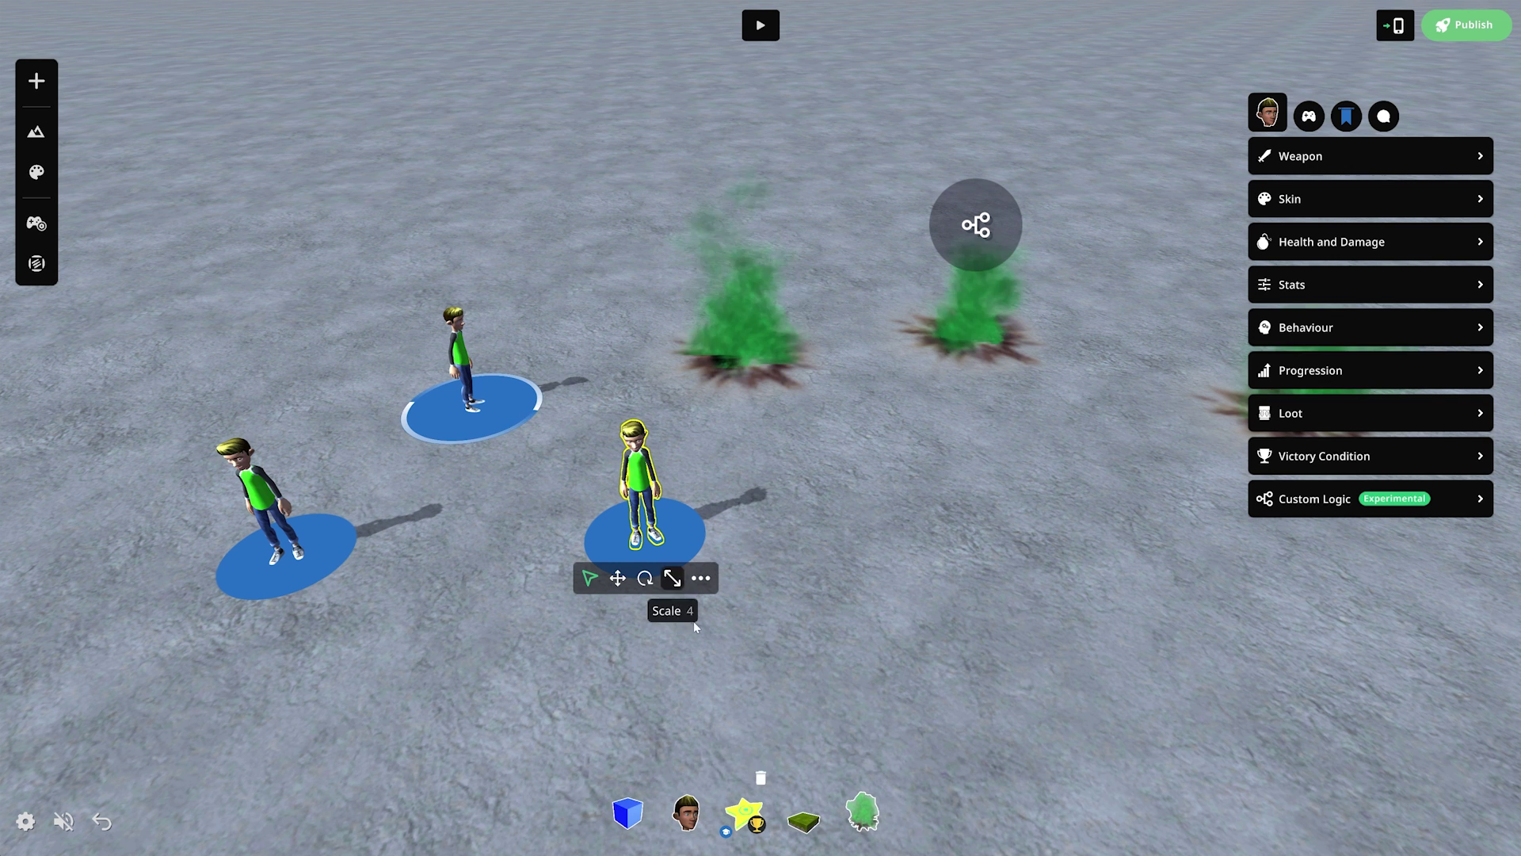
pyautogui.moveTo(686, 812); pyautogui.dragTo(333, 313)
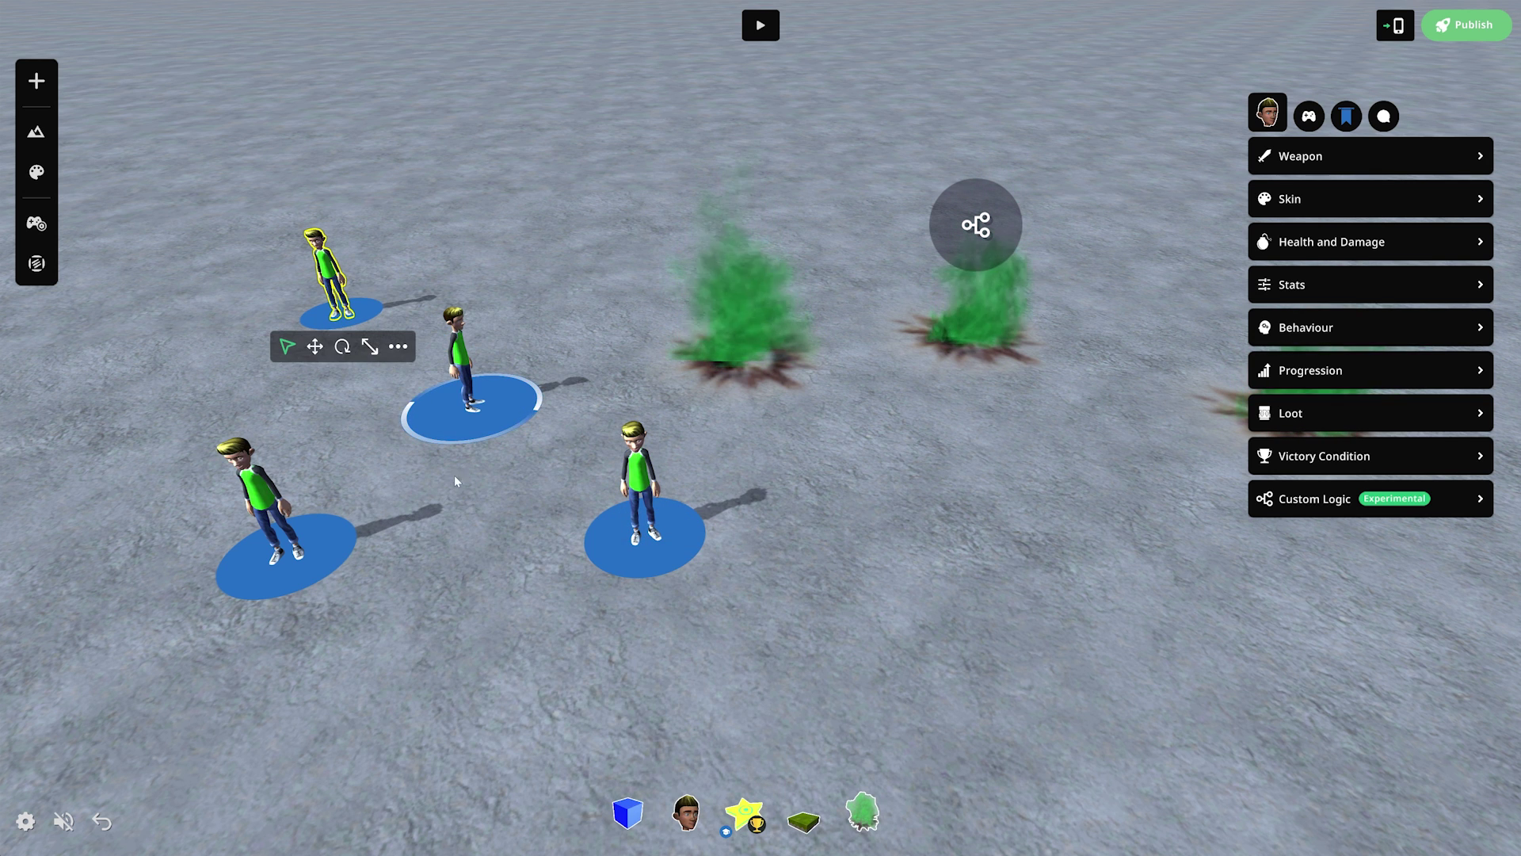
pyautogui.click(477, 510)
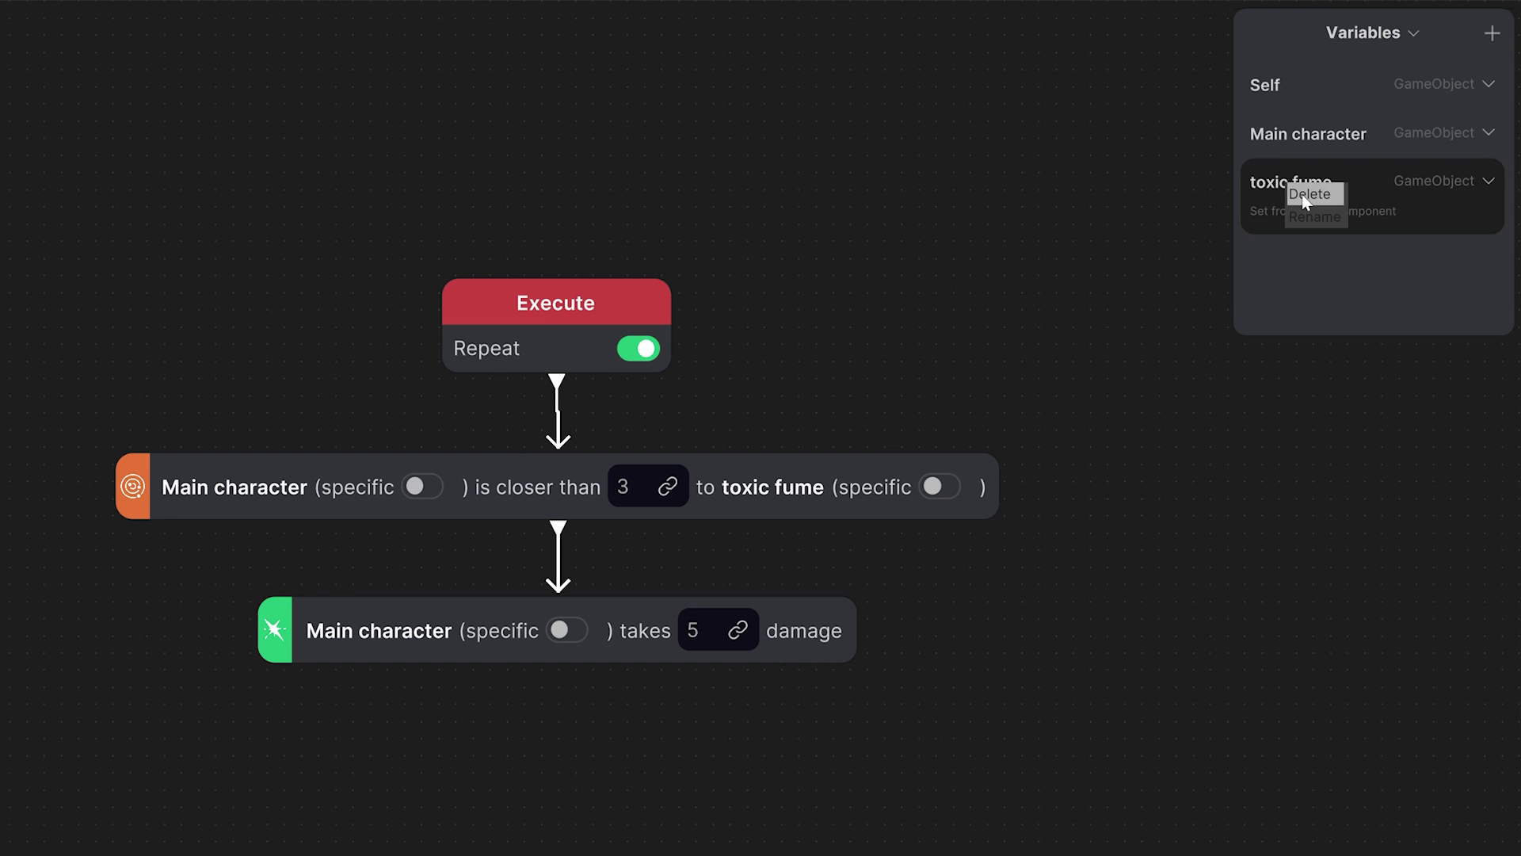
# - Delete the toxic fume variable and set the proximity condition's object to Self
pyautogui.click(1307, 195)
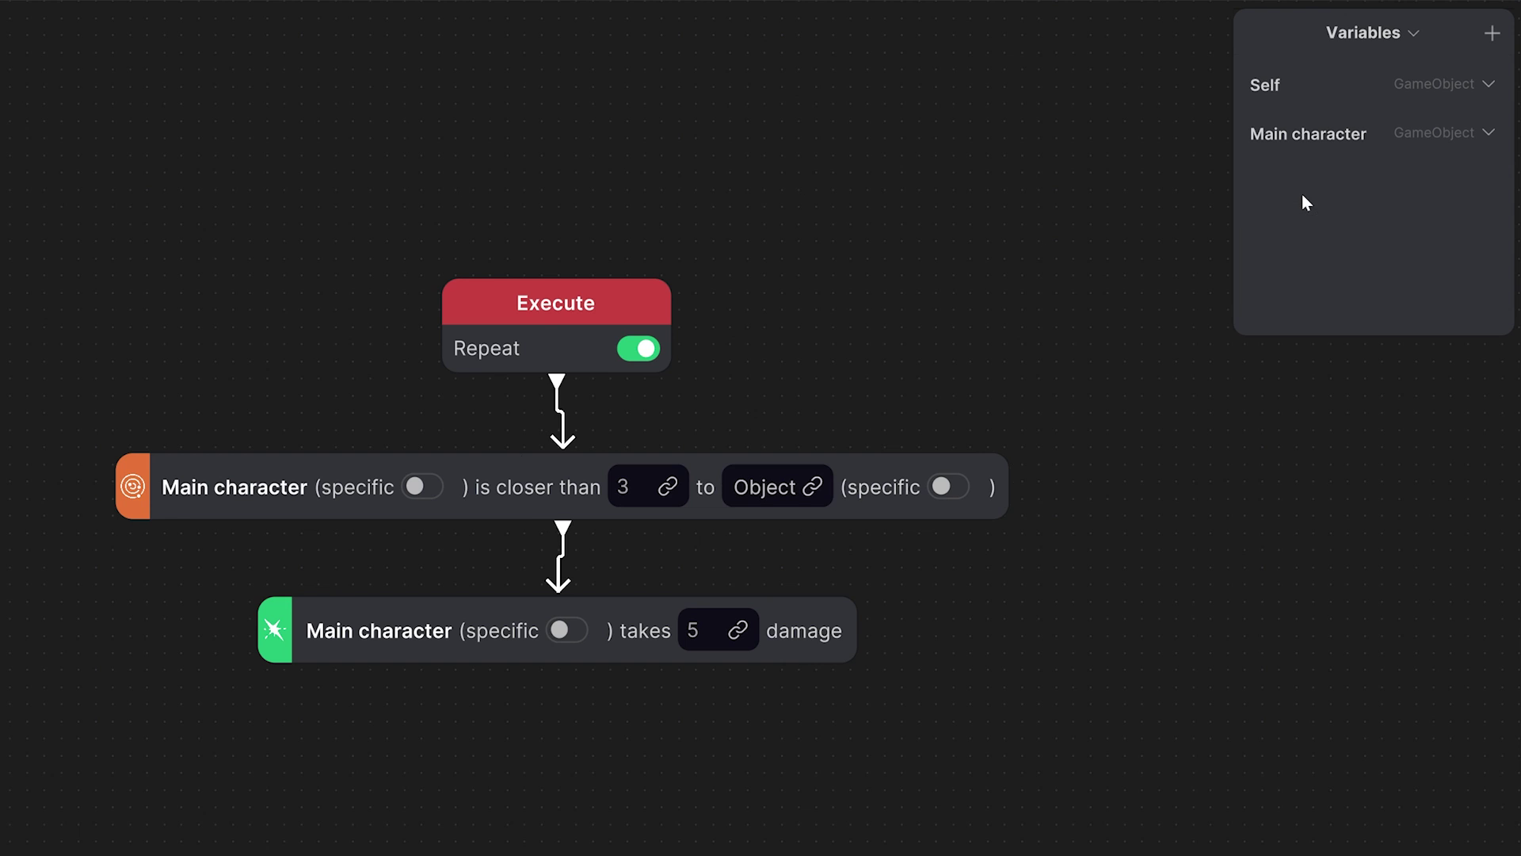
pyautogui.click(813, 491)
pyautogui.click(730, 685)
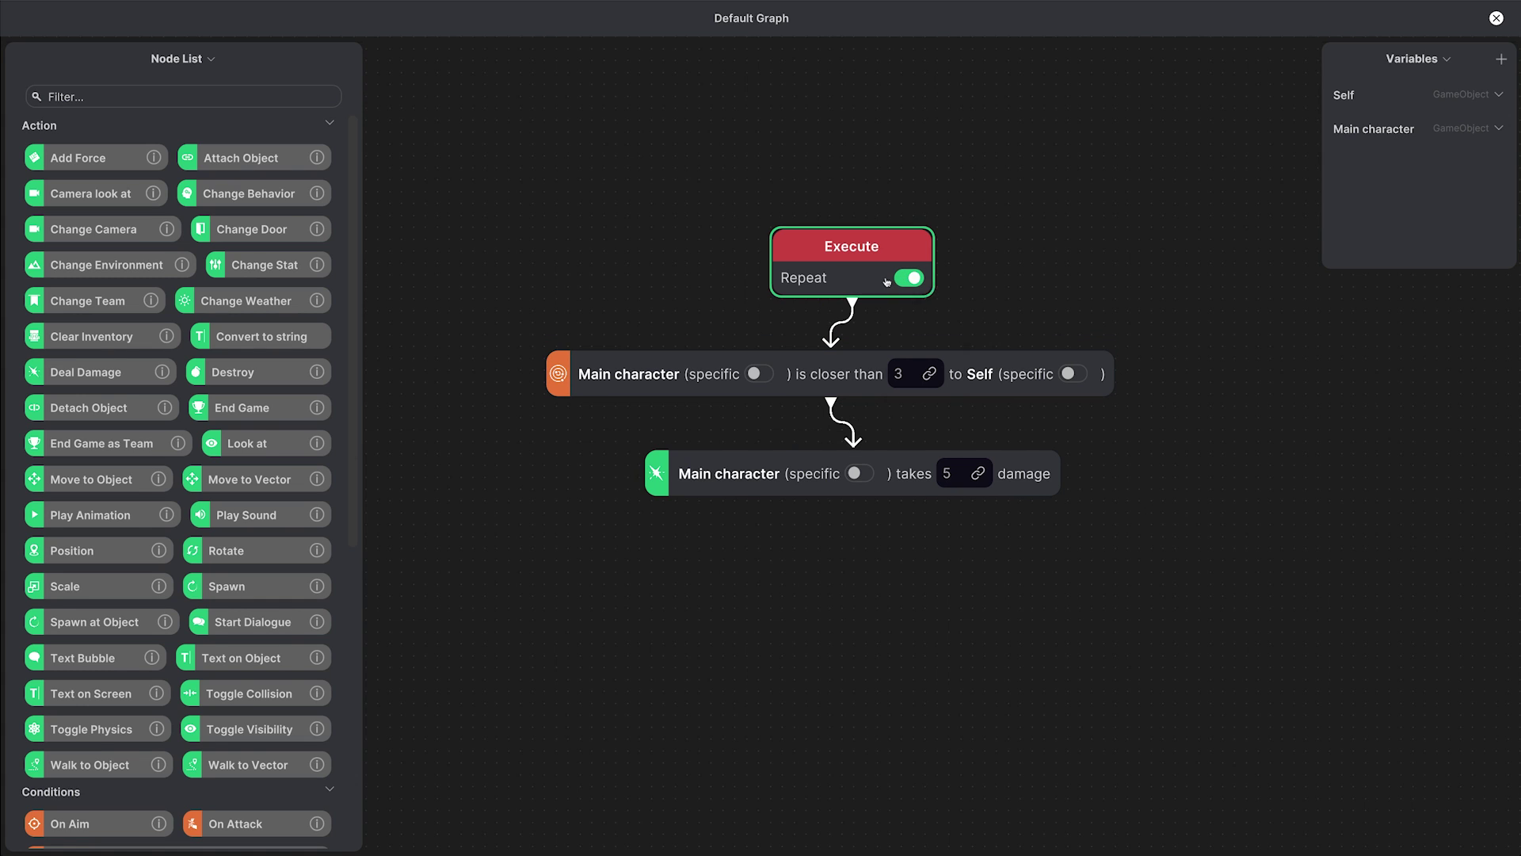
# - Align the condition and damage nodes under the Execute node
pyautogui.rightClick(887, 282)
pyautogui.moveTo(938, 375)
pyautogui.click(987, 399)
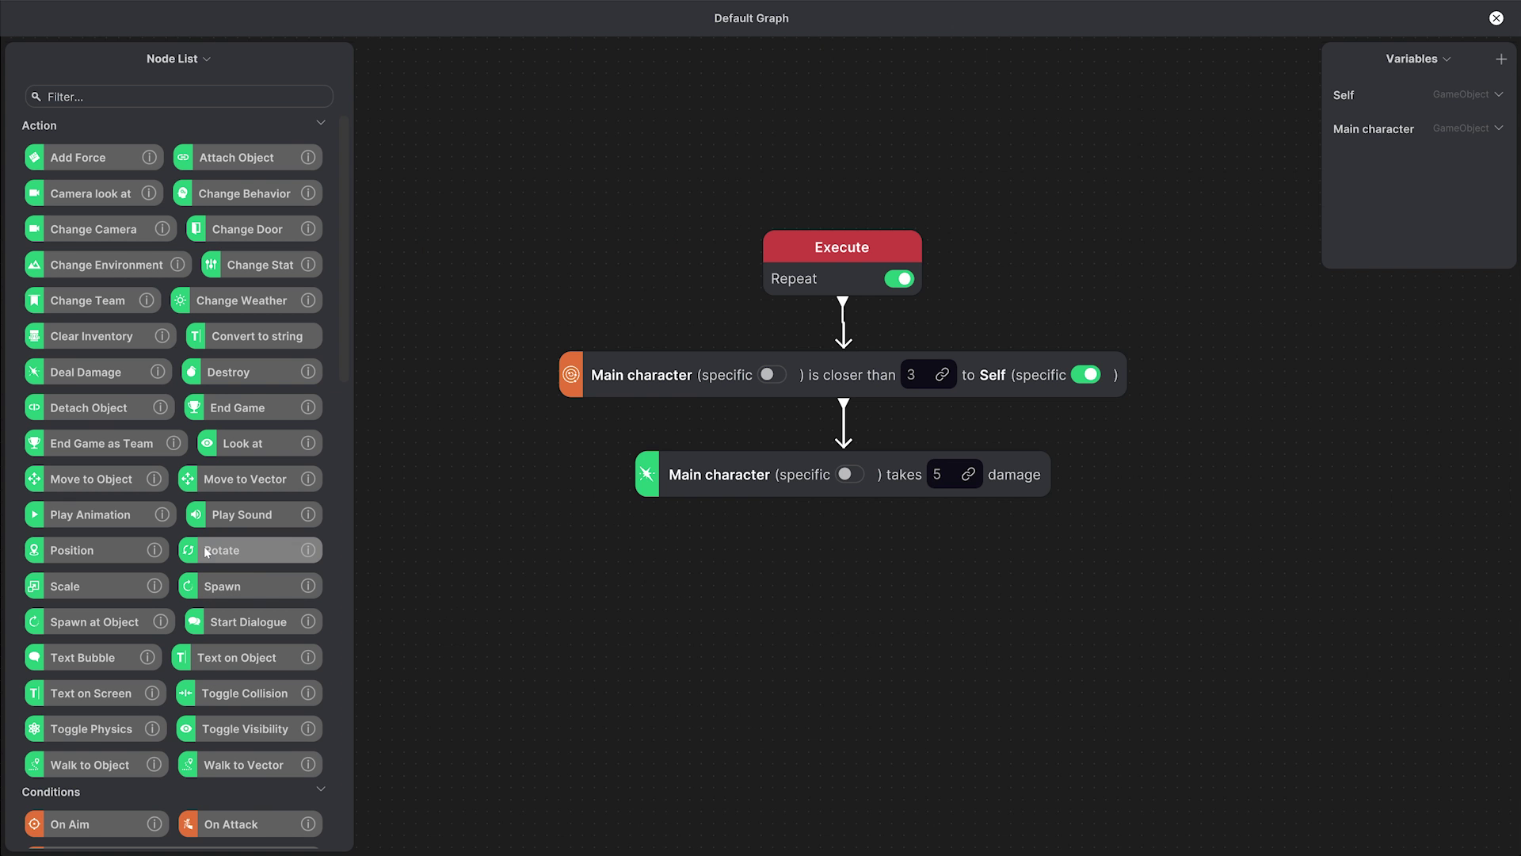
# - Add a Rotate node below the damage node and bring up the Action category of nodes on the canvas
pyautogui.click(206, 550)
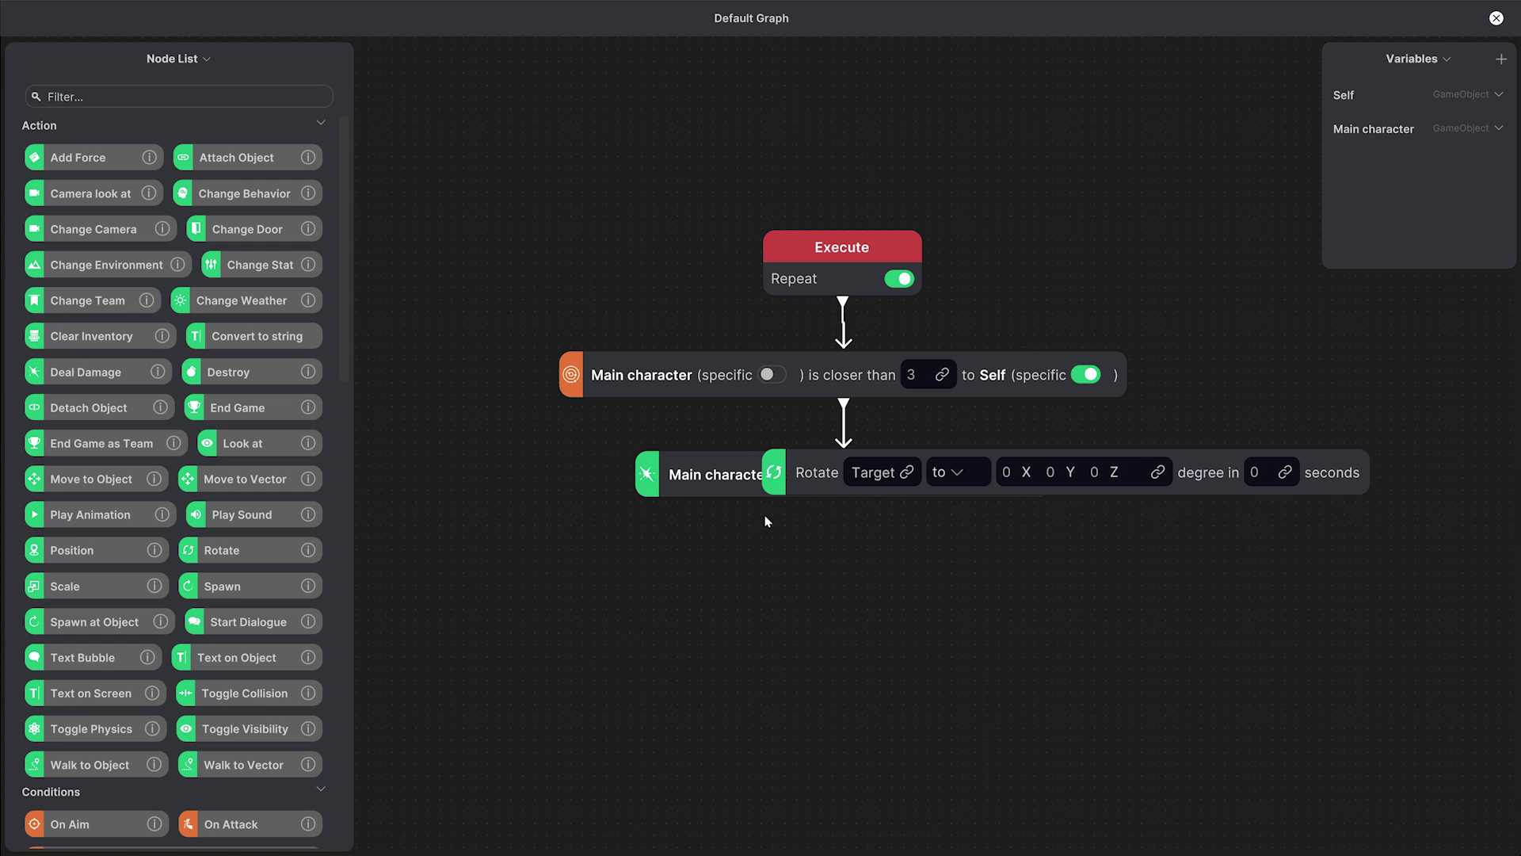
pyautogui.moveTo(802, 488); pyautogui.dragTo(560, 570)
pyautogui.rightClick(591, 637)
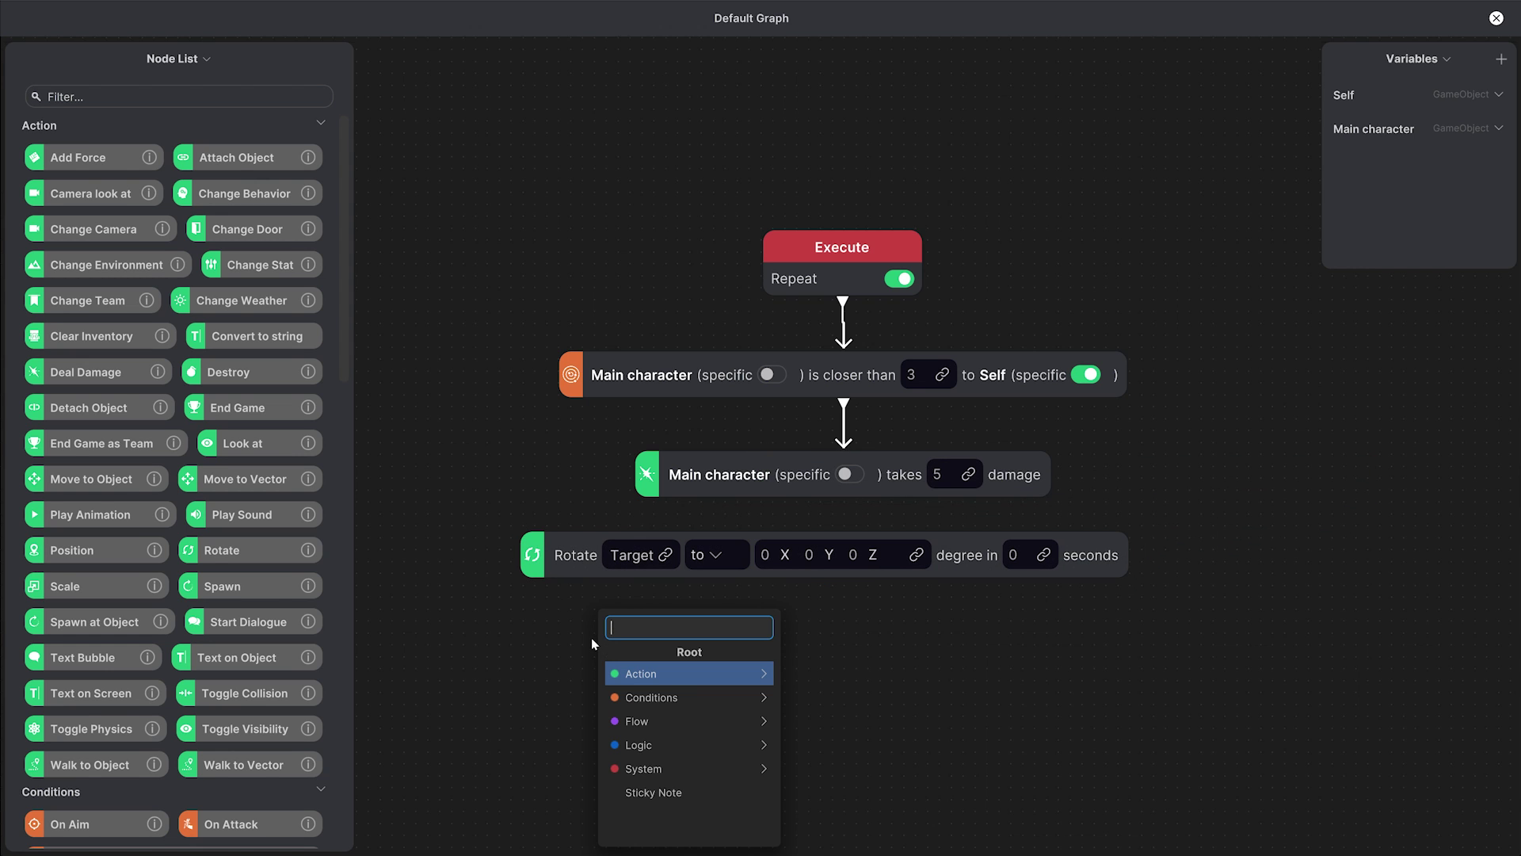
pyautogui.click(641, 673)
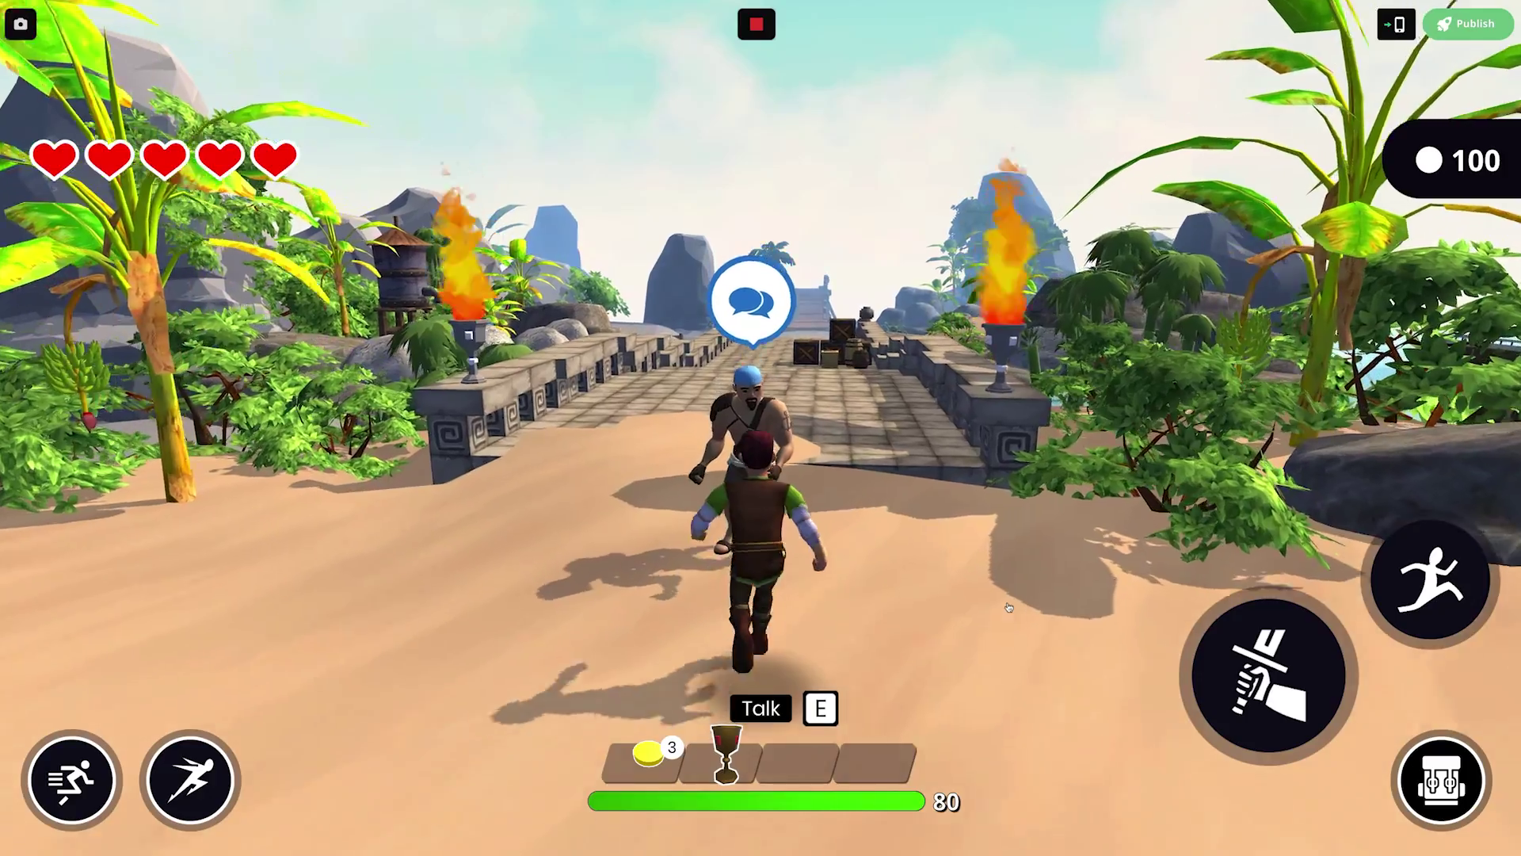
pyautogui.press('e')
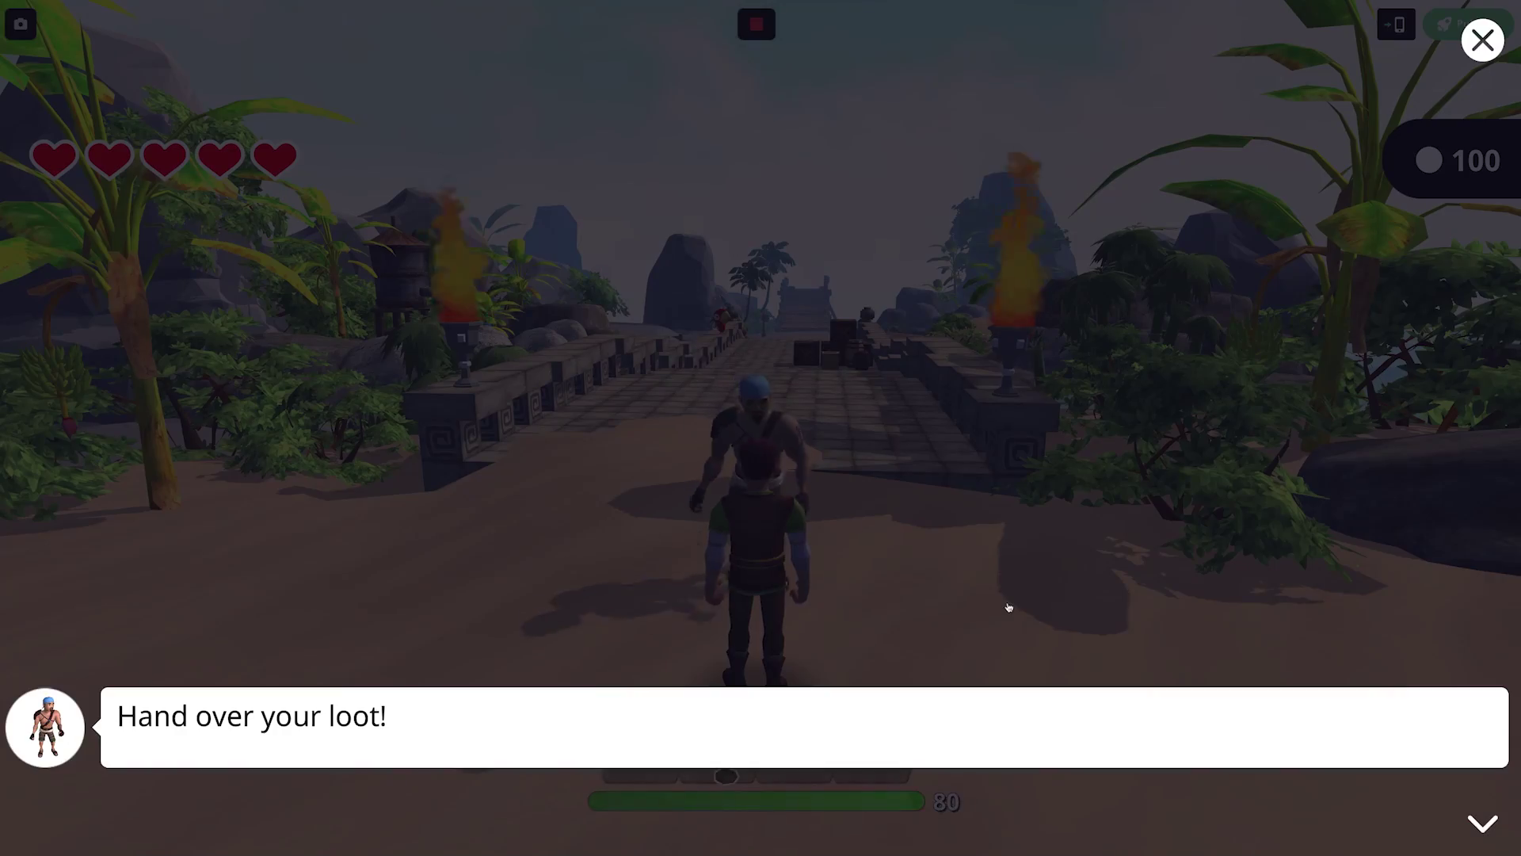
pyautogui.click(1008, 607)
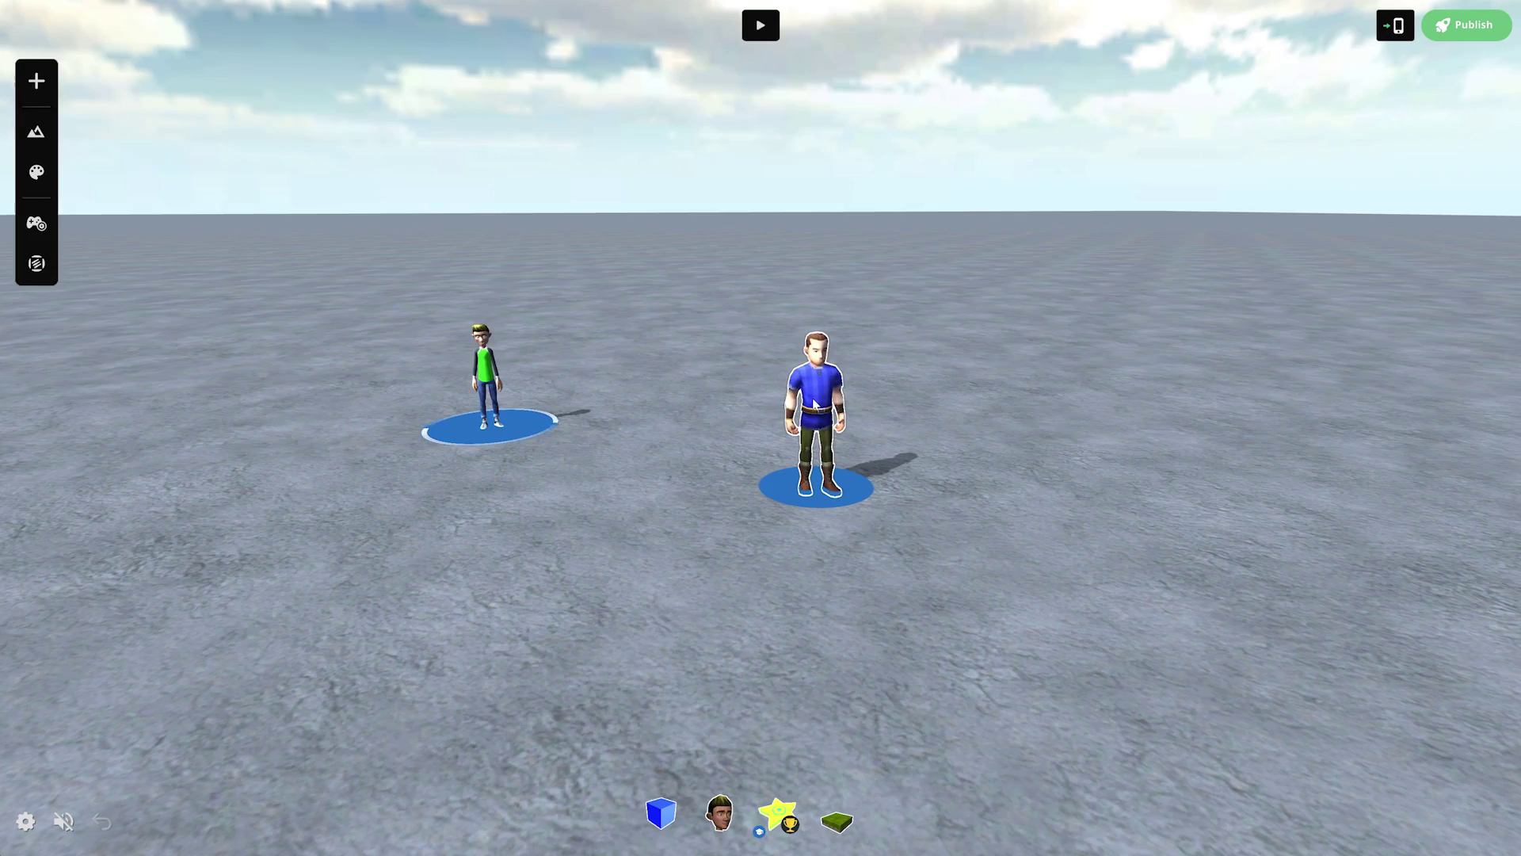
# - Add a Custom Logic graph to the blue-shirted villager and open it for editing
pyautogui.click(814, 404)
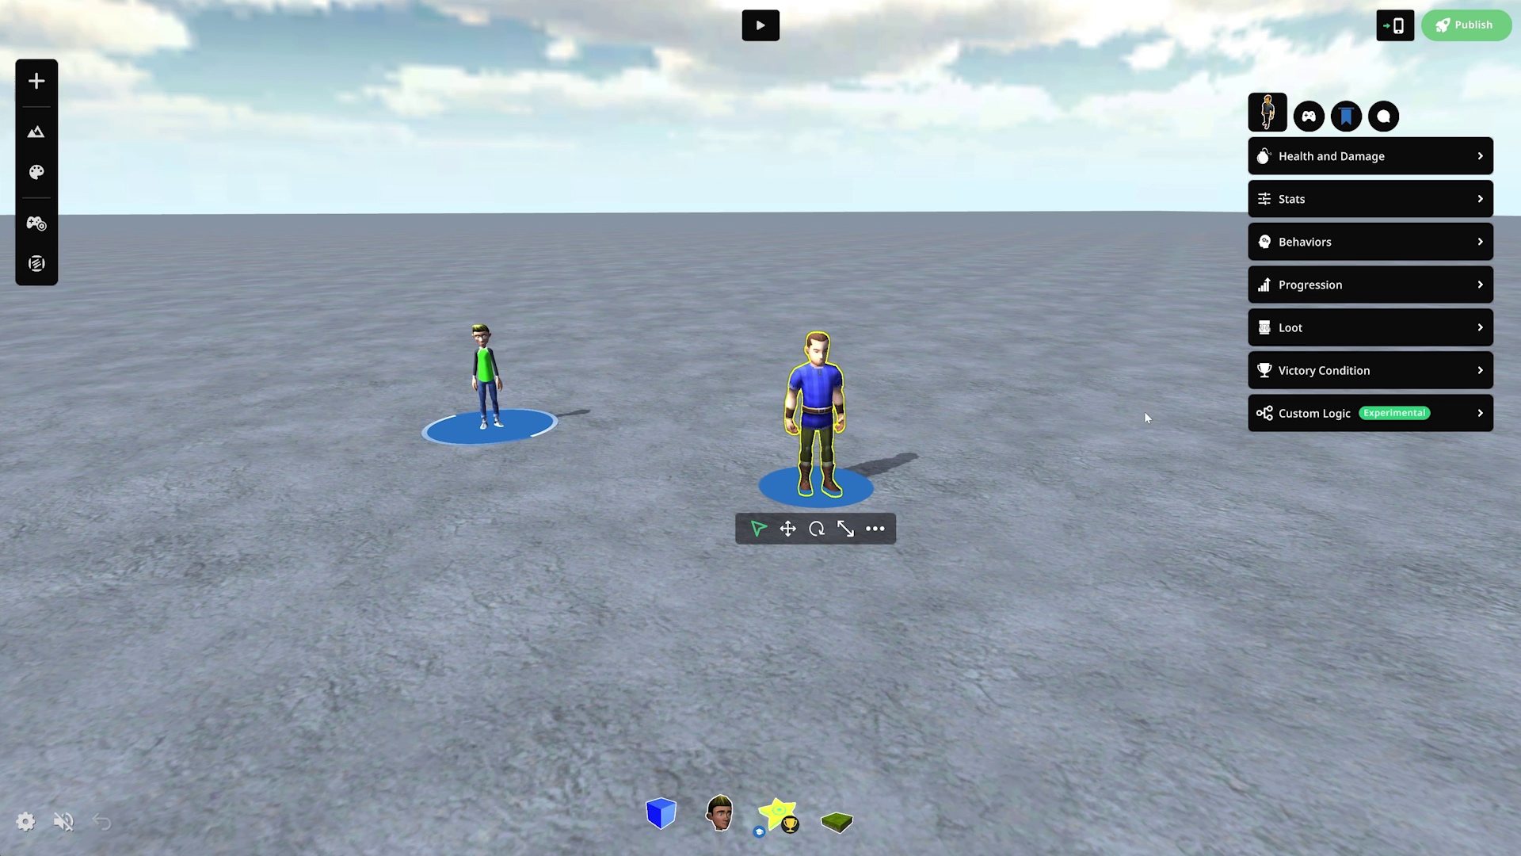
pyautogui.click(1347, 411)
pyautogui.click(1371, 479)
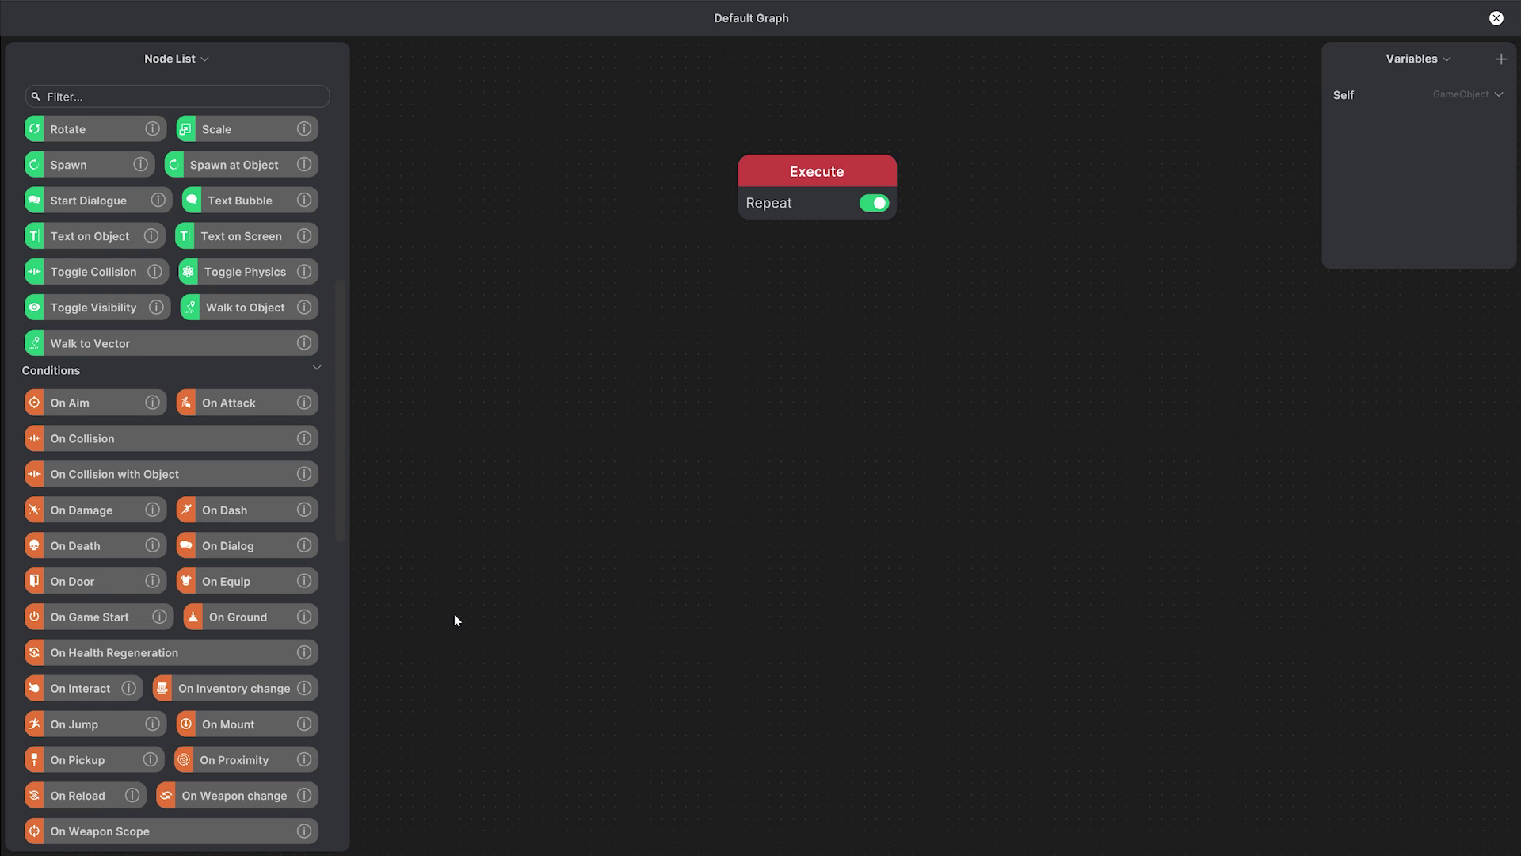
# - Add an On Proximity node below Execute and a Text Bubble node beneath it
pyautogui.click(283, 758)
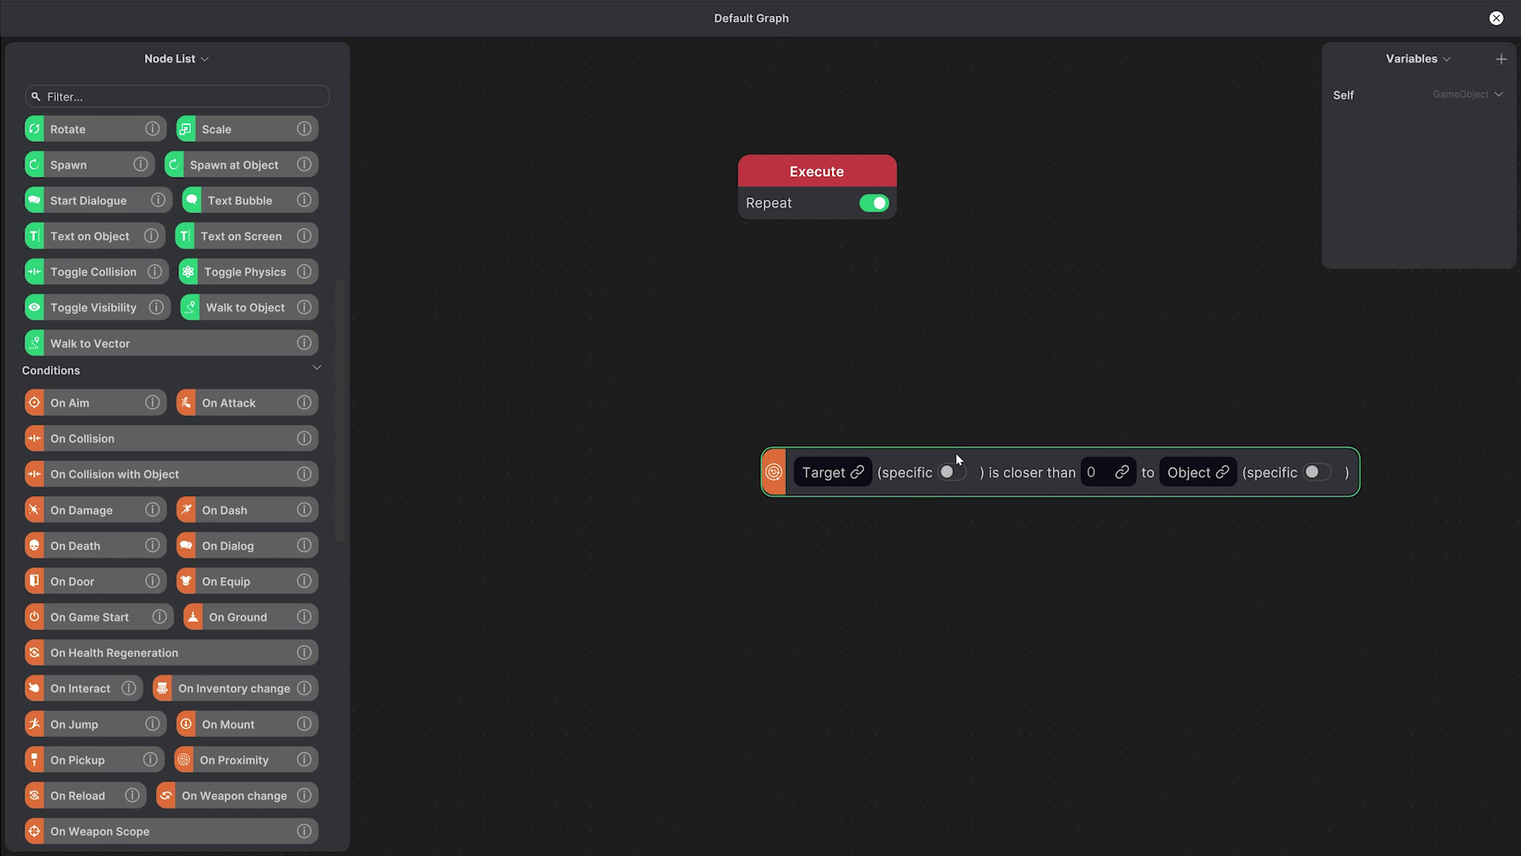
pyautogui.moveTo(956, 458); pyautogui.dragTo(766, 277)
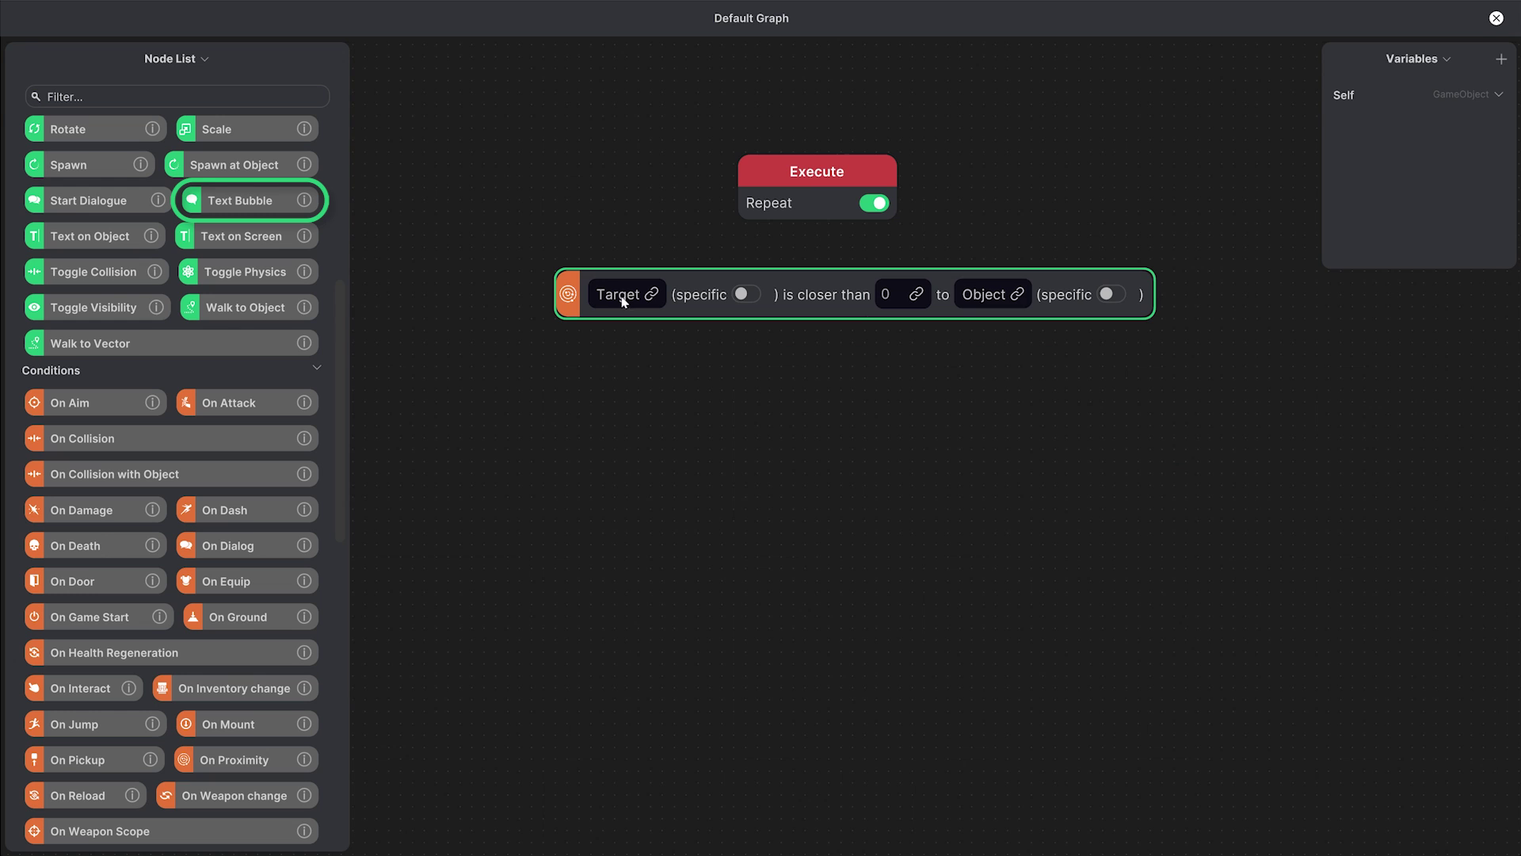
pyautogui.click(269, 201)
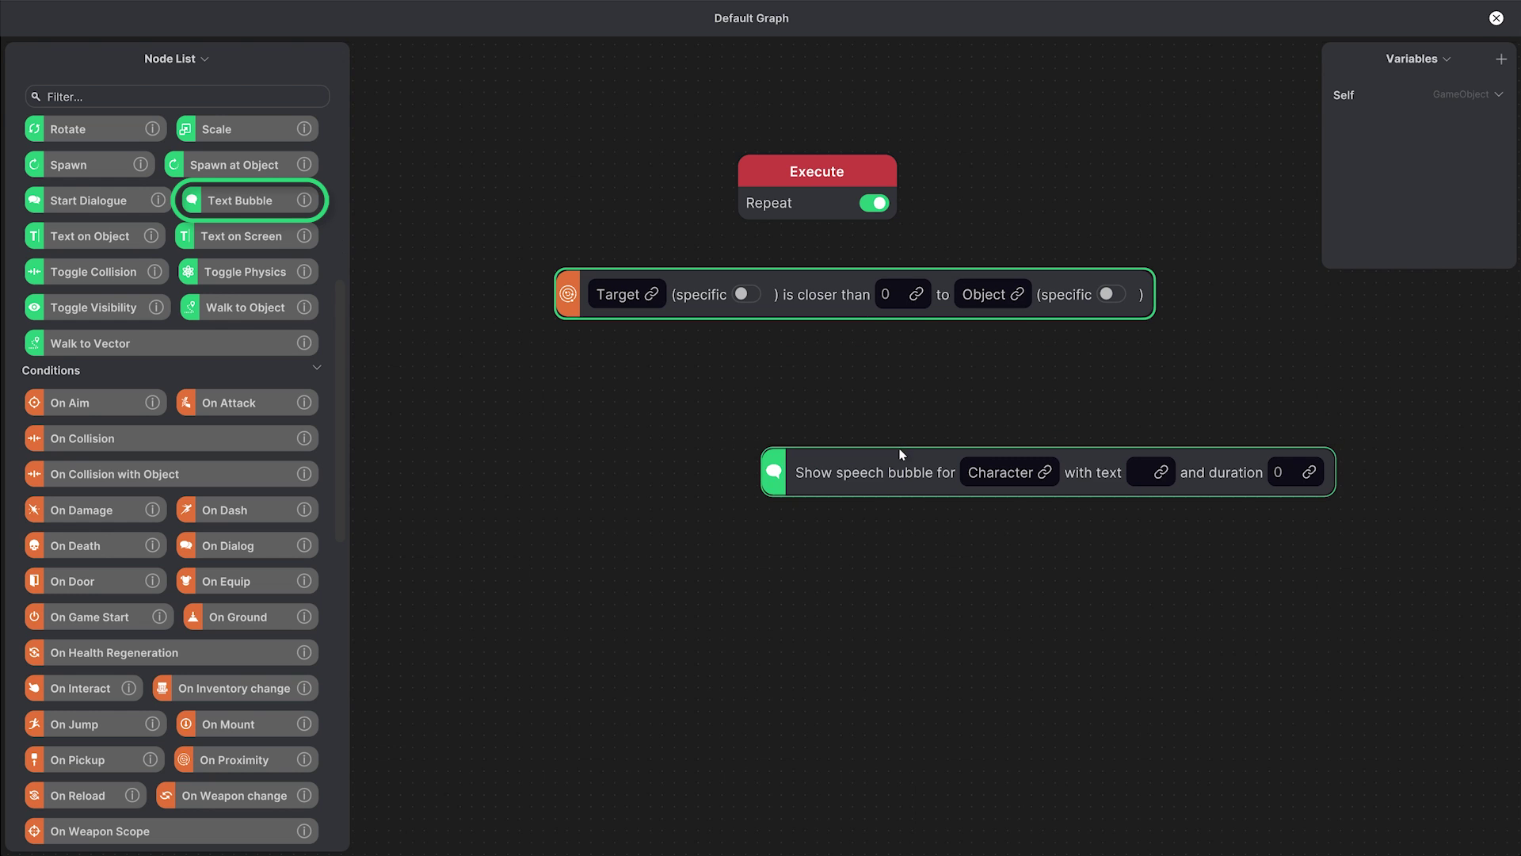
pyautogui.moveTo(901, 467); pyautogui.dragTo(714, 355)
# - Connect Execute to the proximity condition and the condition to the speech bubble node, and align the nodes
pyautogui.moveTo(821, 272); pyautogui.dragTo(828, 287)
pyautogui.moveTo(855, 320); pyautogui.dragTo(861, 358)
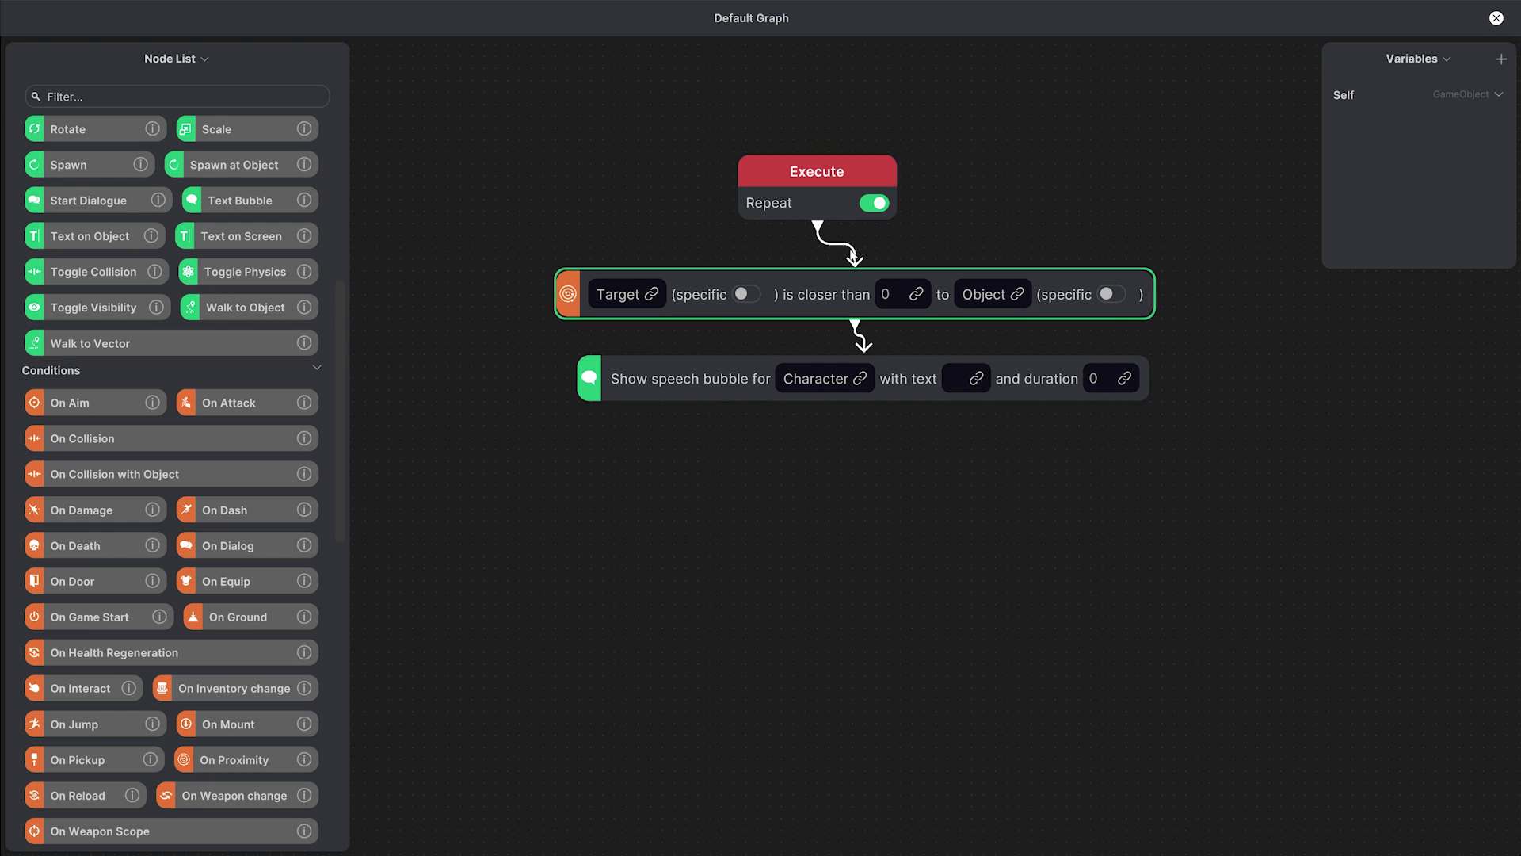
pyautogui.rightClick(838, 208)
pyautogui.moveTo(864, 292)
pyautogui.click(917, 316)
# - Set the proximity target to a new variable named Main character and the distance to 3
pyautogui.click(599, 299)
pyautogui.click(601, 389)
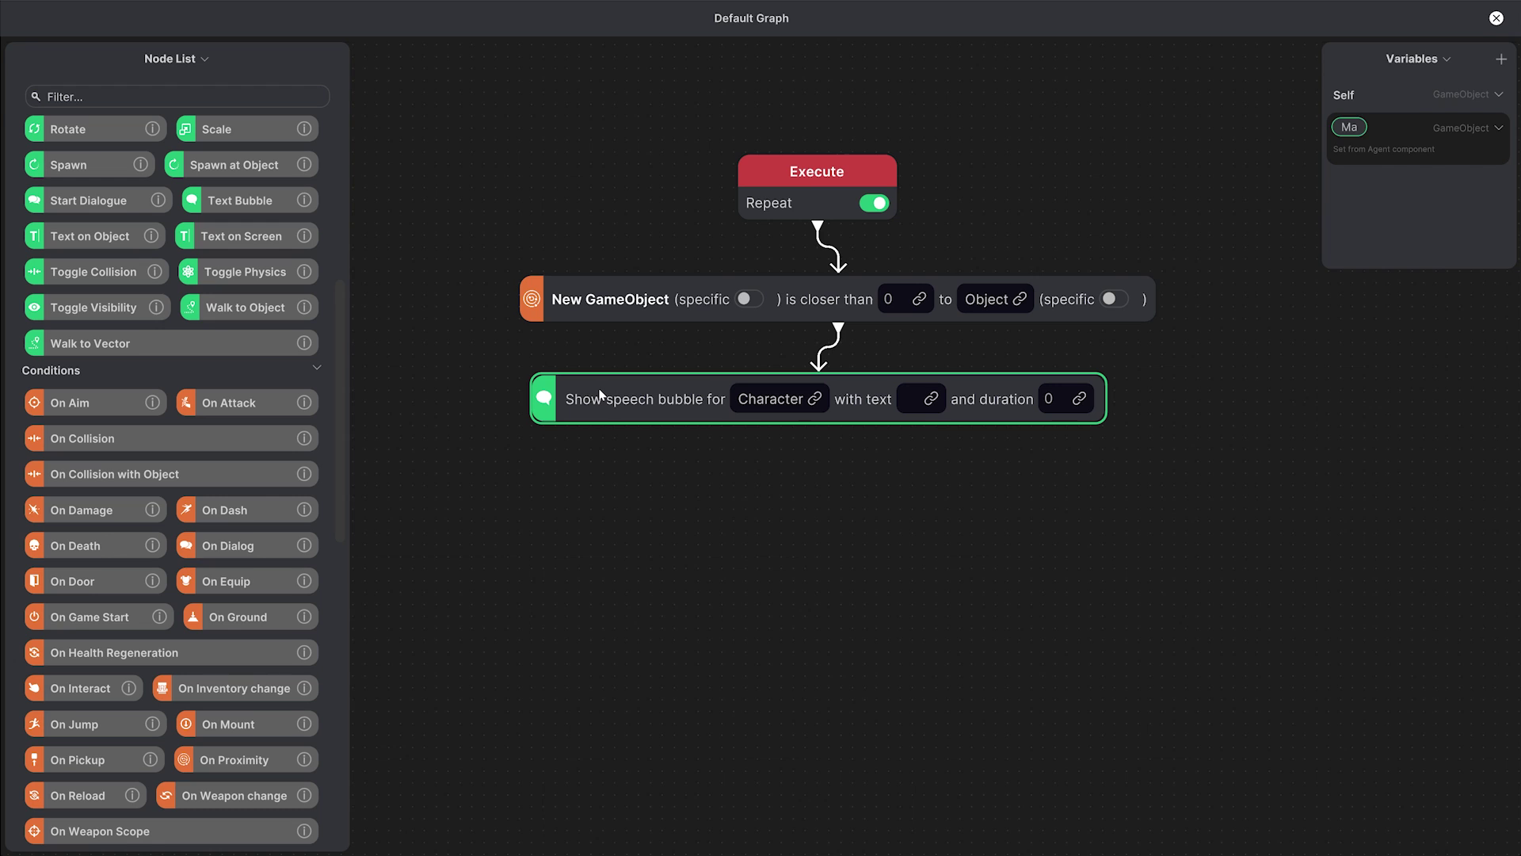
pyautogui.write('Main character')
pyautogui.press('Return')
pyautogui.click(872, 298)
pyautogui.write('3')
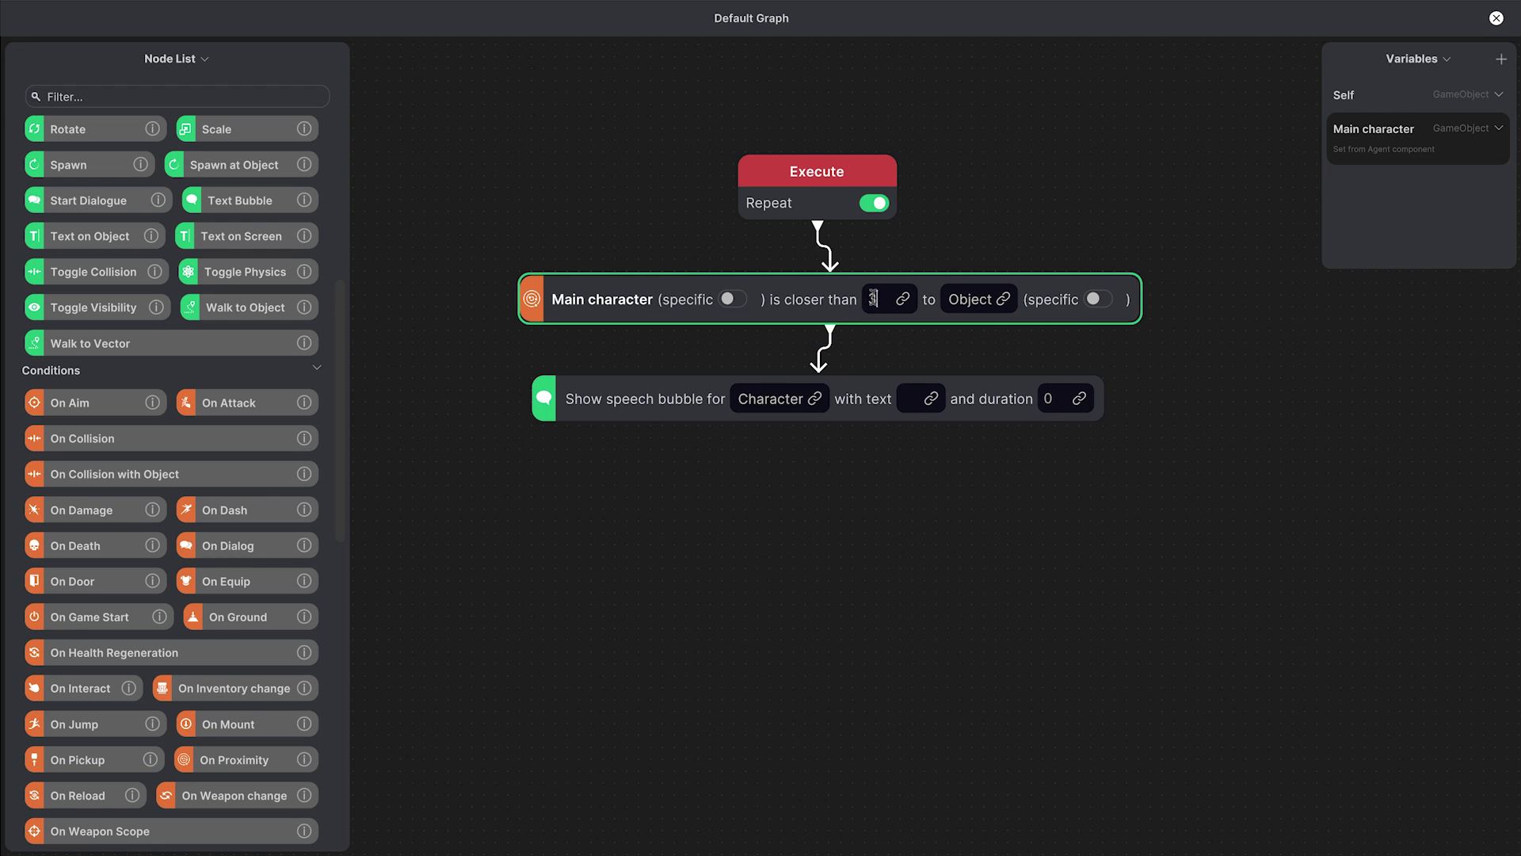
# - Set the proximity condition's object to a new variable named Villager
pyautogui.click(985, 299)
pyautogui.click(983, 390)
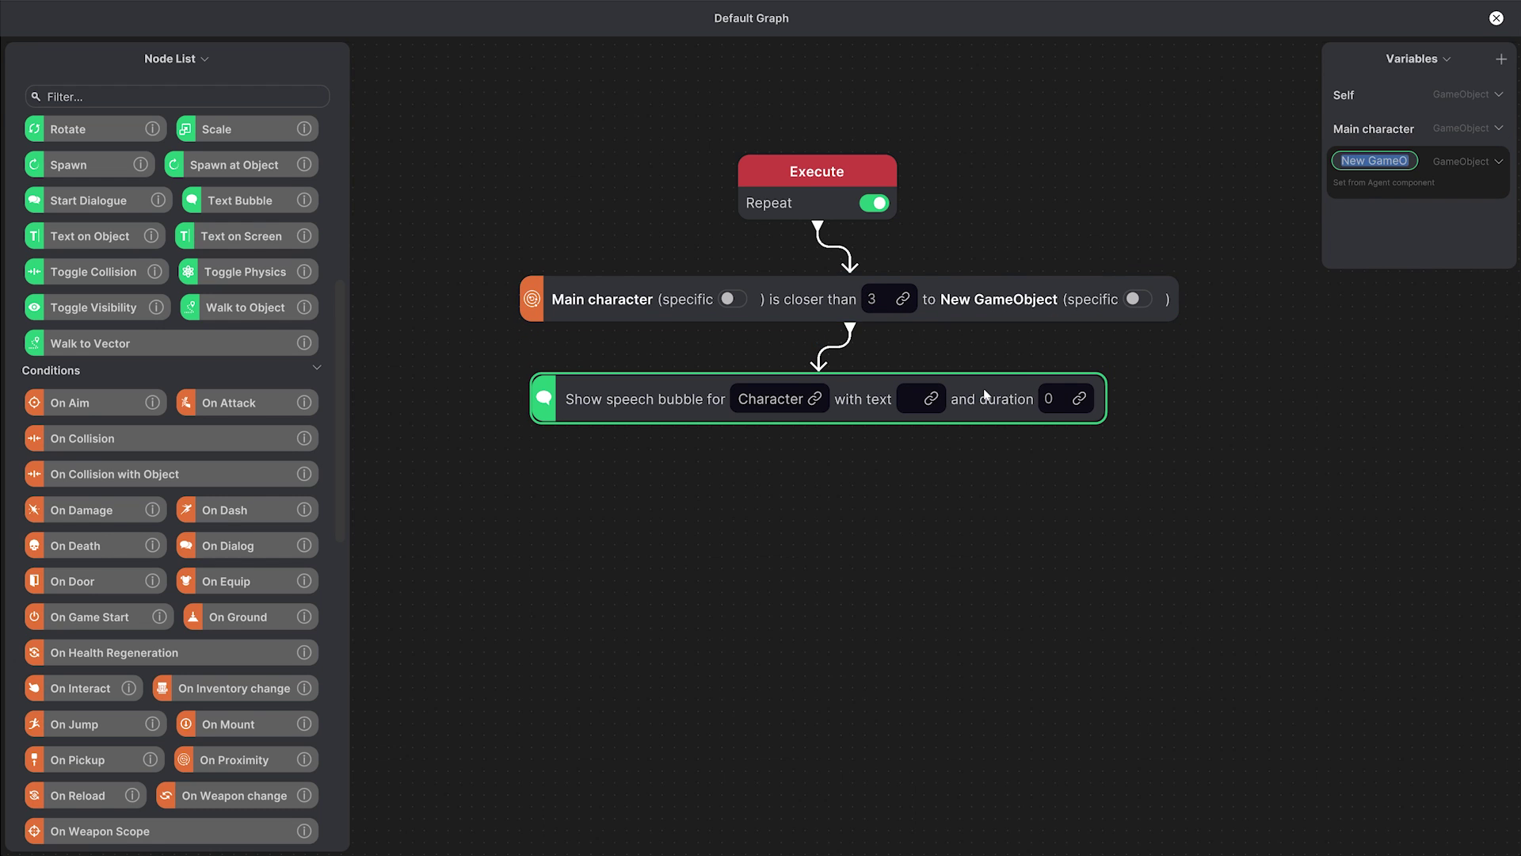
pyautogui.click(1177, 421)
# - Set the speech bubble to show "Hi!" for Villager with a duration of 2
pyautogui.click(812, 402)
pyautogui.click(783, 554)
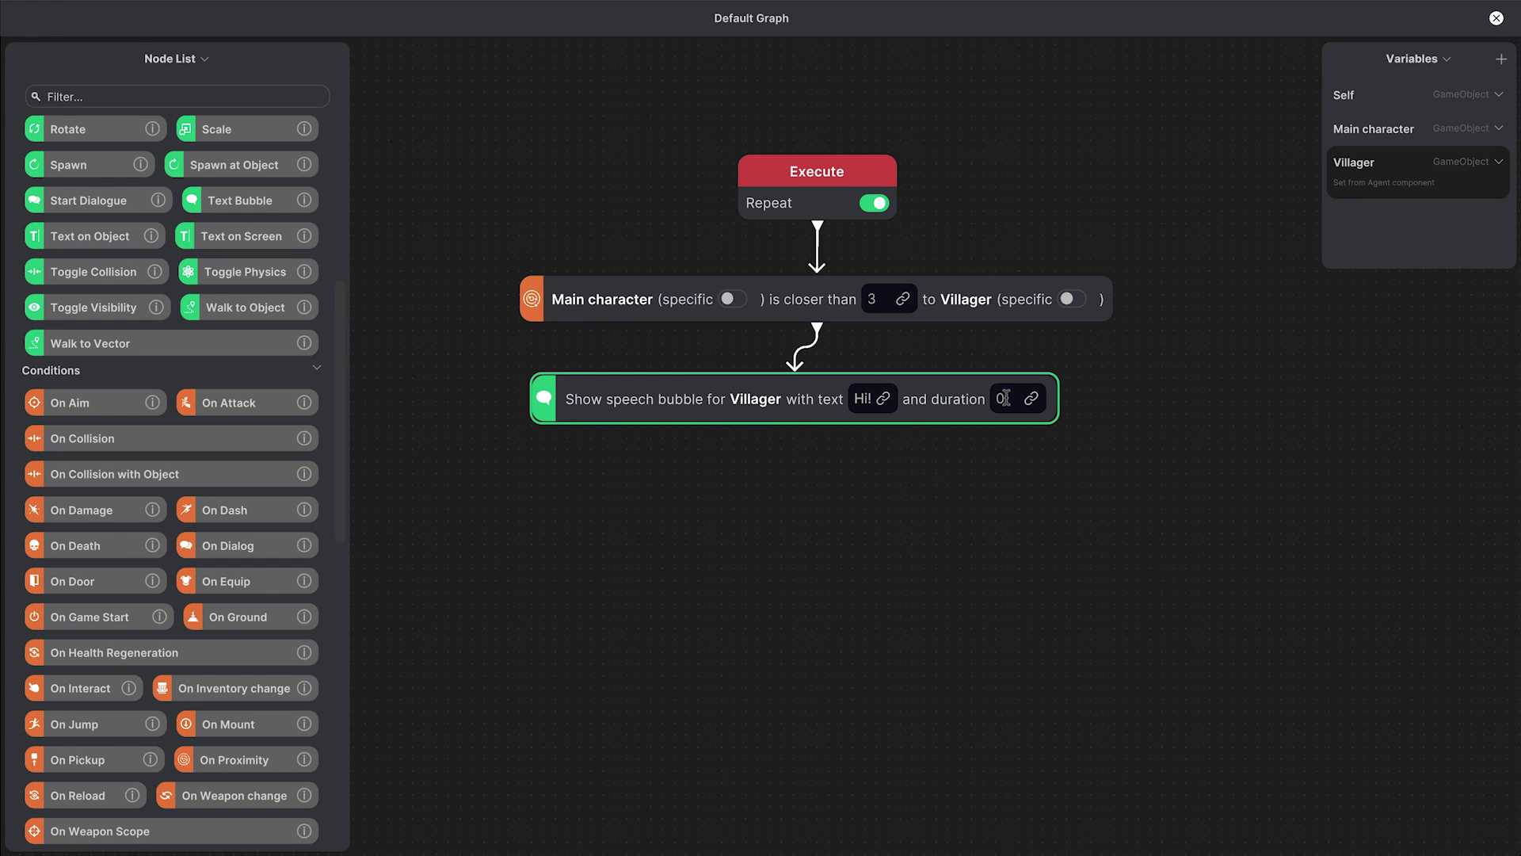
pyautogui.click(1005, 458)
# - Assign the green-shirted man to Main character and the blue-shirted man to Villager, and start a play-test
pyautogui.click(1430, 541)
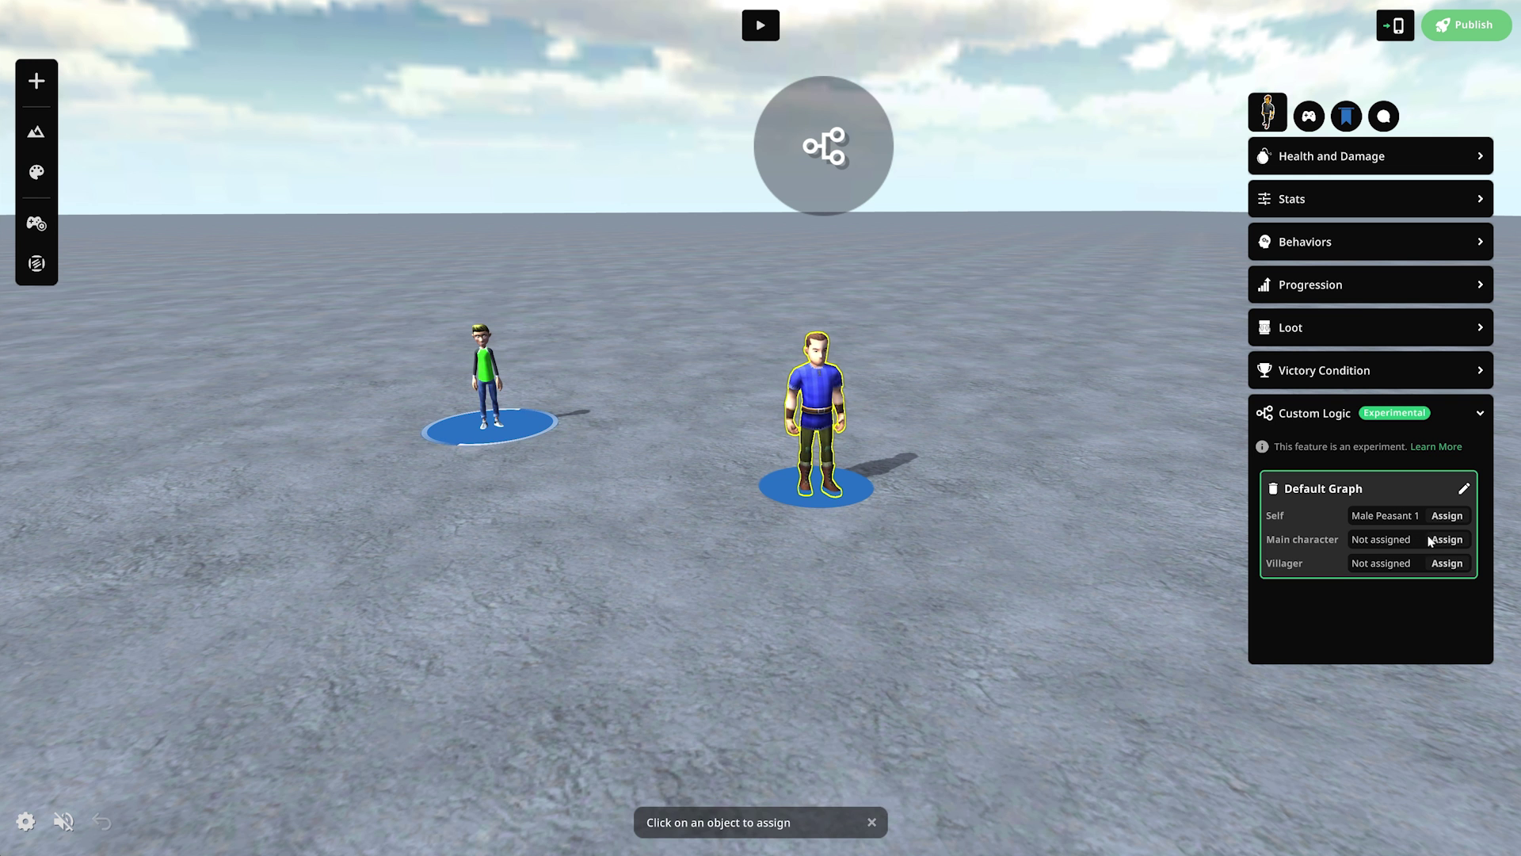
pyautogui.click(486, 371)
pyautogui.click(812, 404)
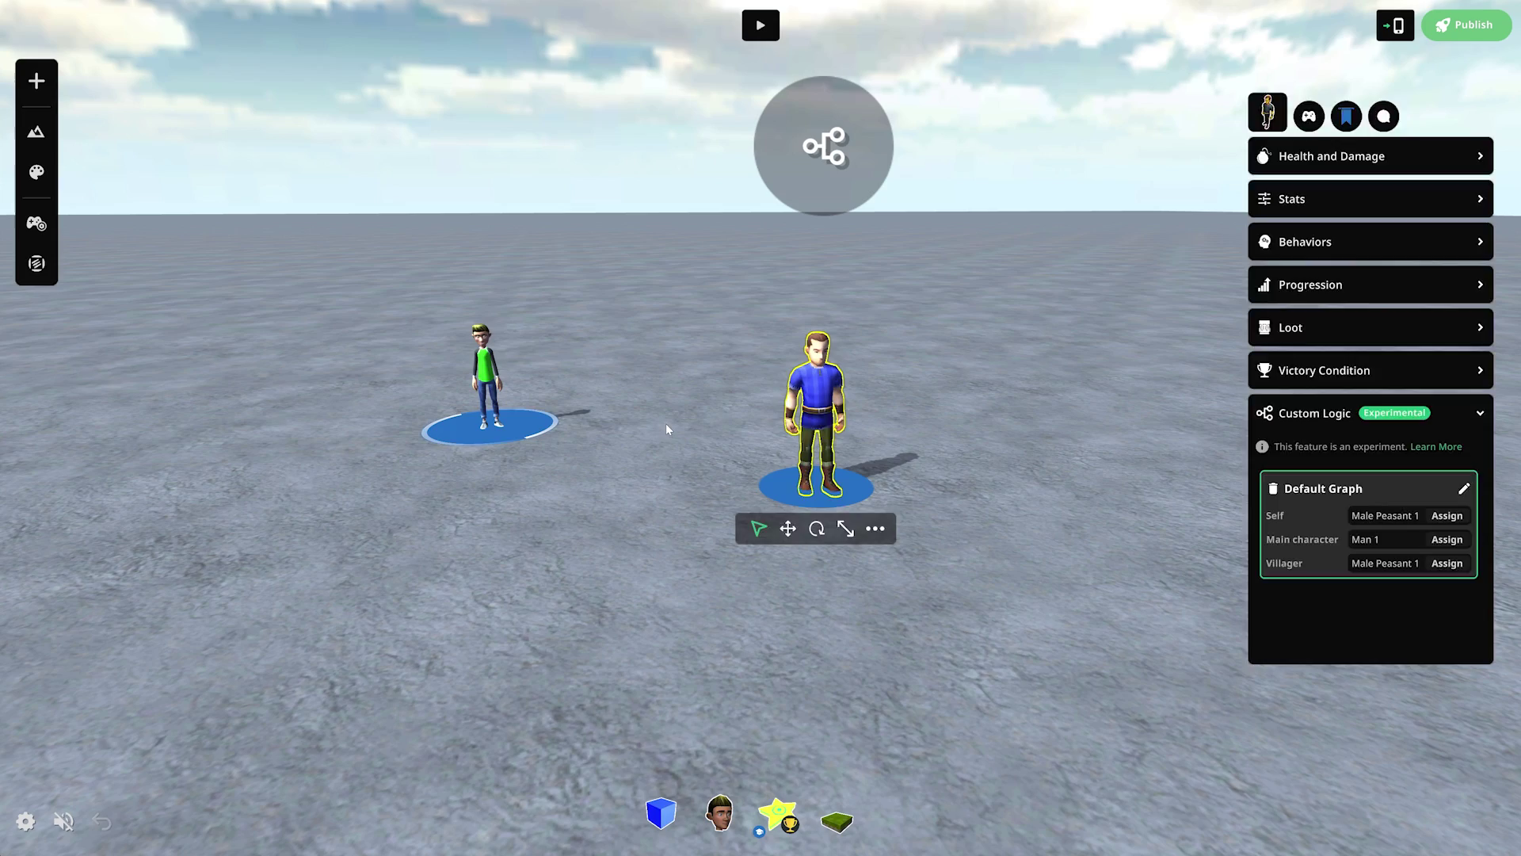
pyautogui.click(666, 423)
pyautogui.click(761, 24)
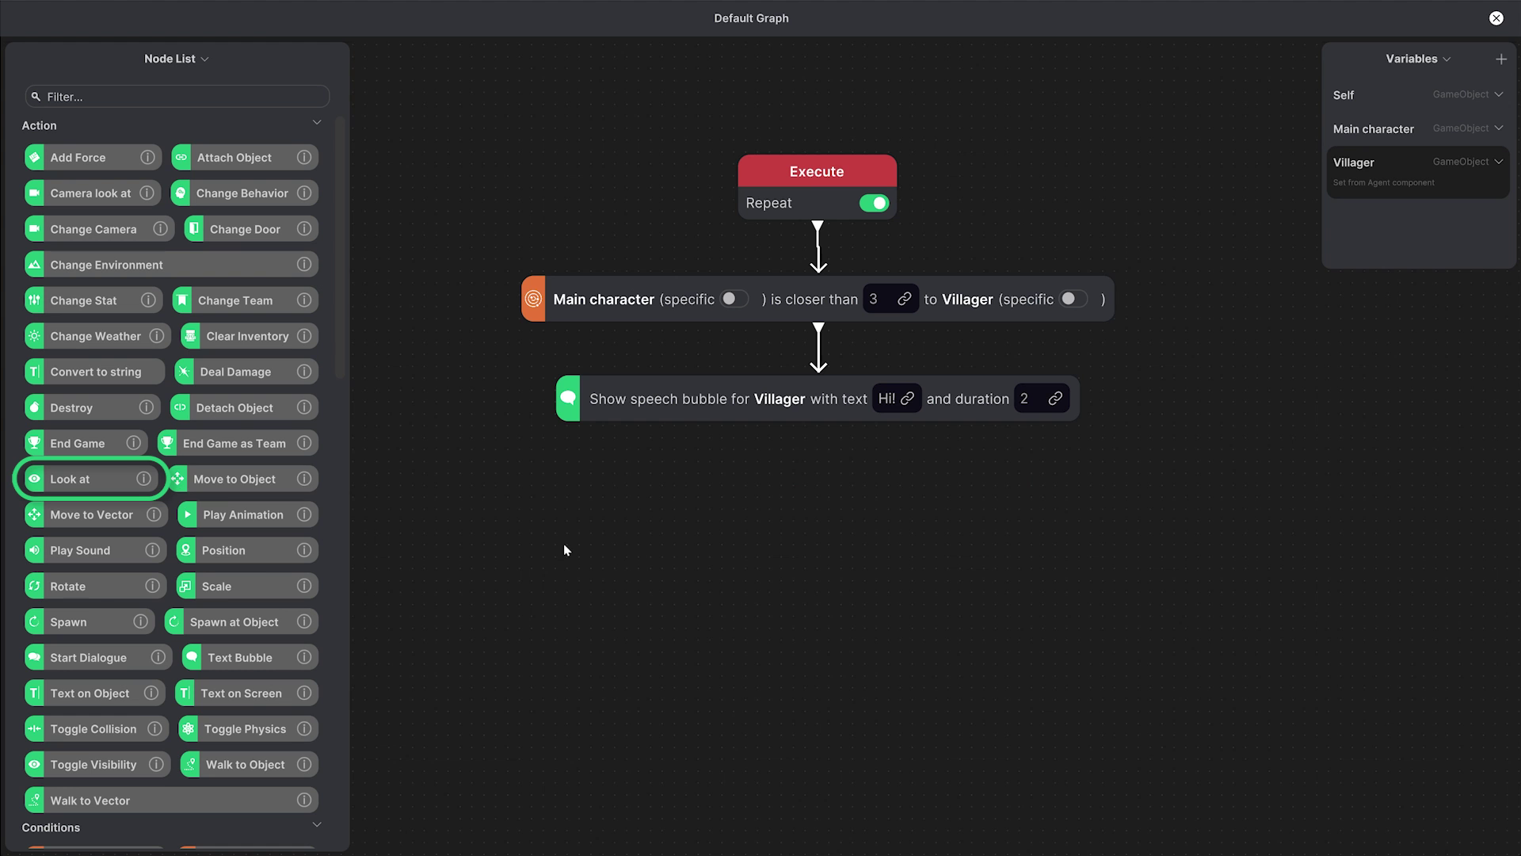
# - Group a Look at node above the speech bubble and make Villager look at Main character
pyautogui.click(111, 479)
pyautogui.moveTo(913, 460); pyautogui.dragTo(773, 379)
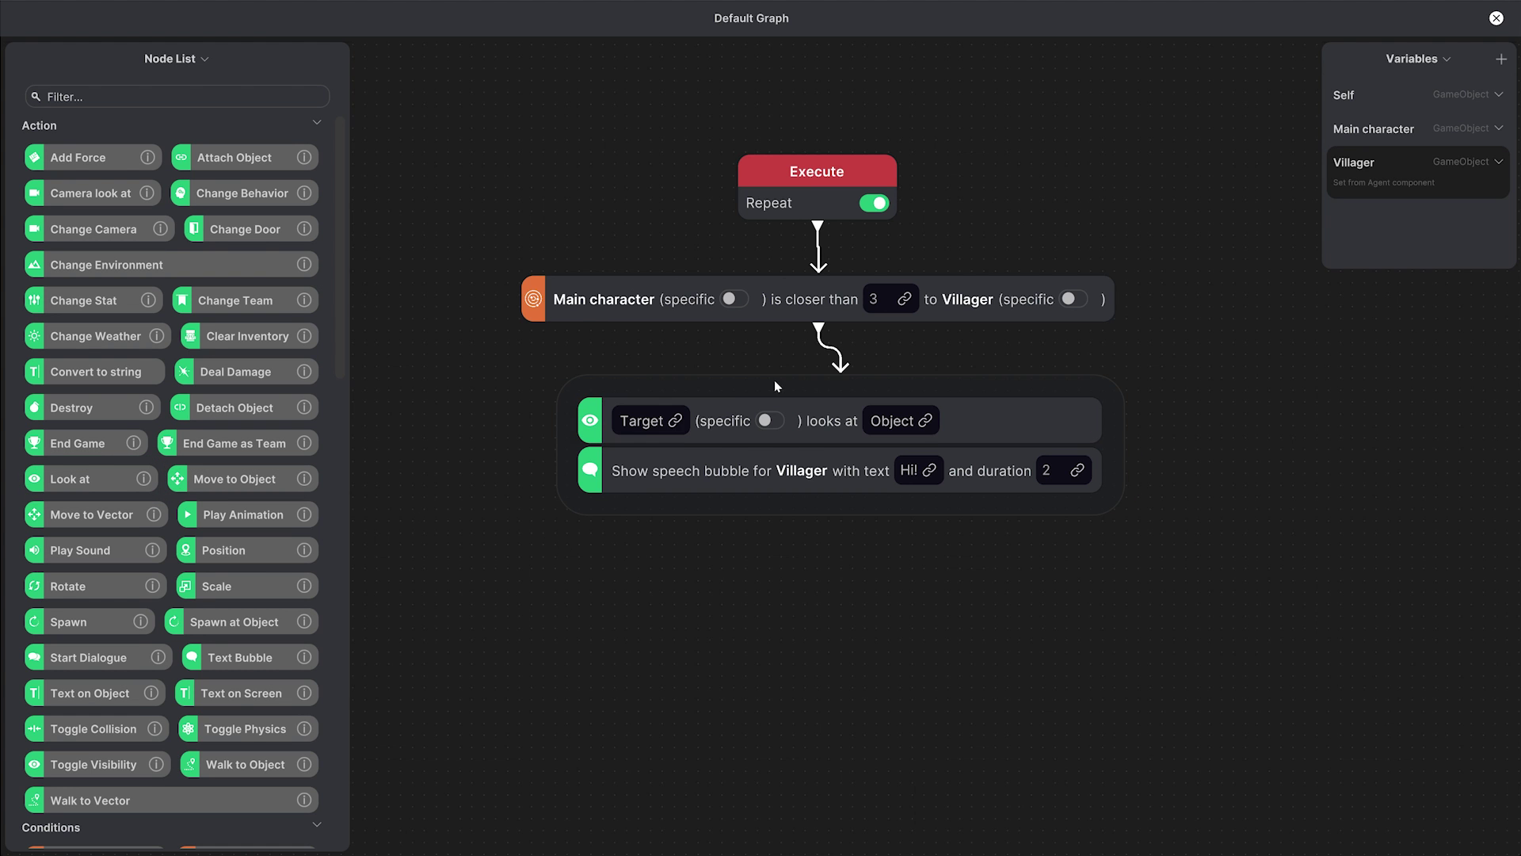
pyautogui.click(670, 421)
pyautogui.click(622, 581)
pyautogui.click(874, 420)
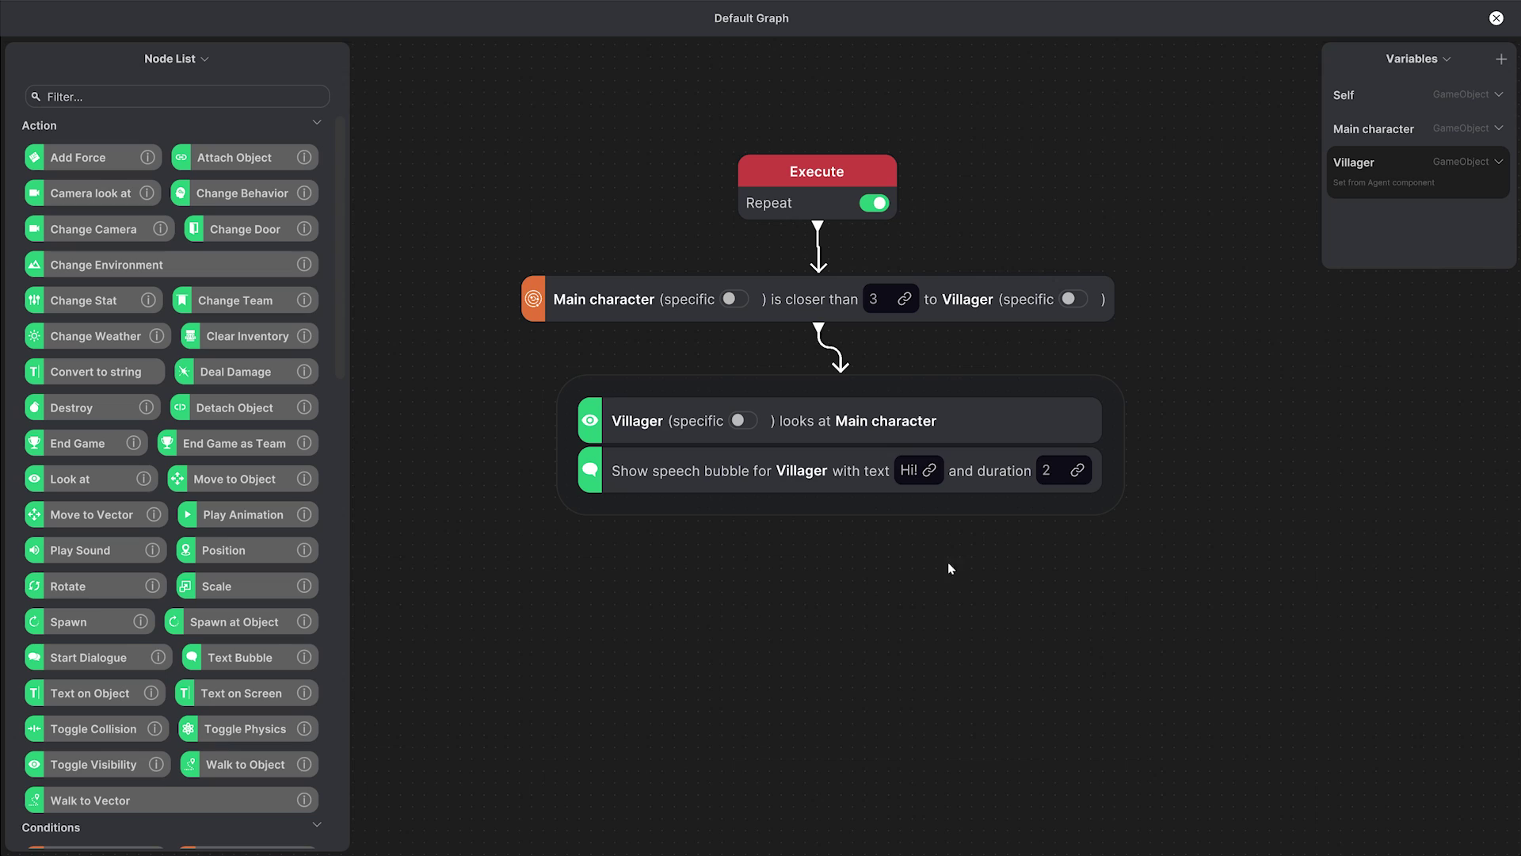
# - Add a second speech bubble to the group for Main character with the text "Follow me!" and duration 2
pyautogui.moveTo(290, 663); pyautogui.dragTo(815, 501)
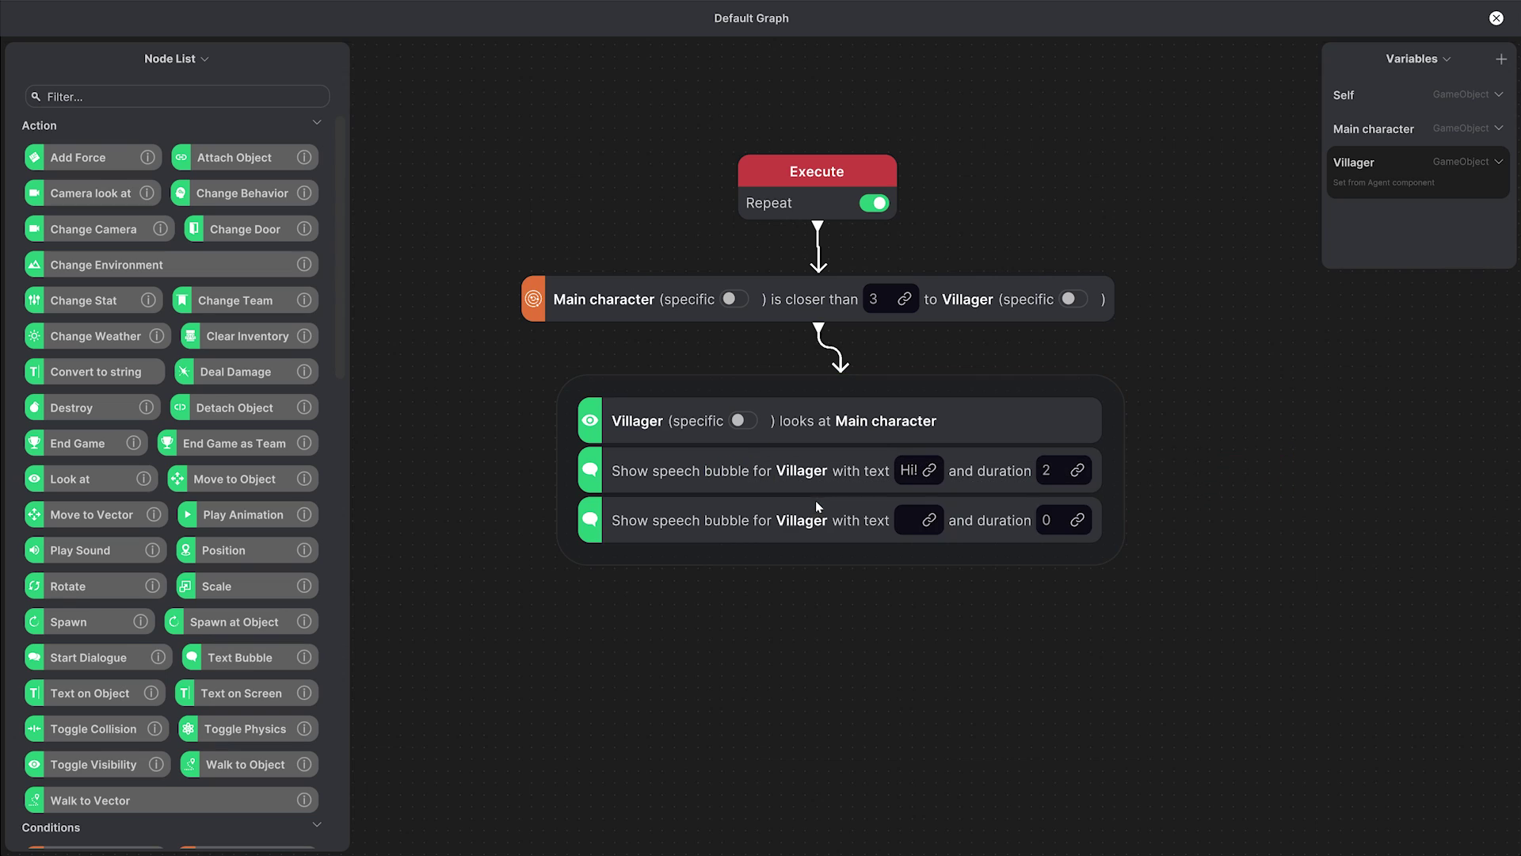
pyautogui.click(829, 521)
pyautogui.click(844, 634)
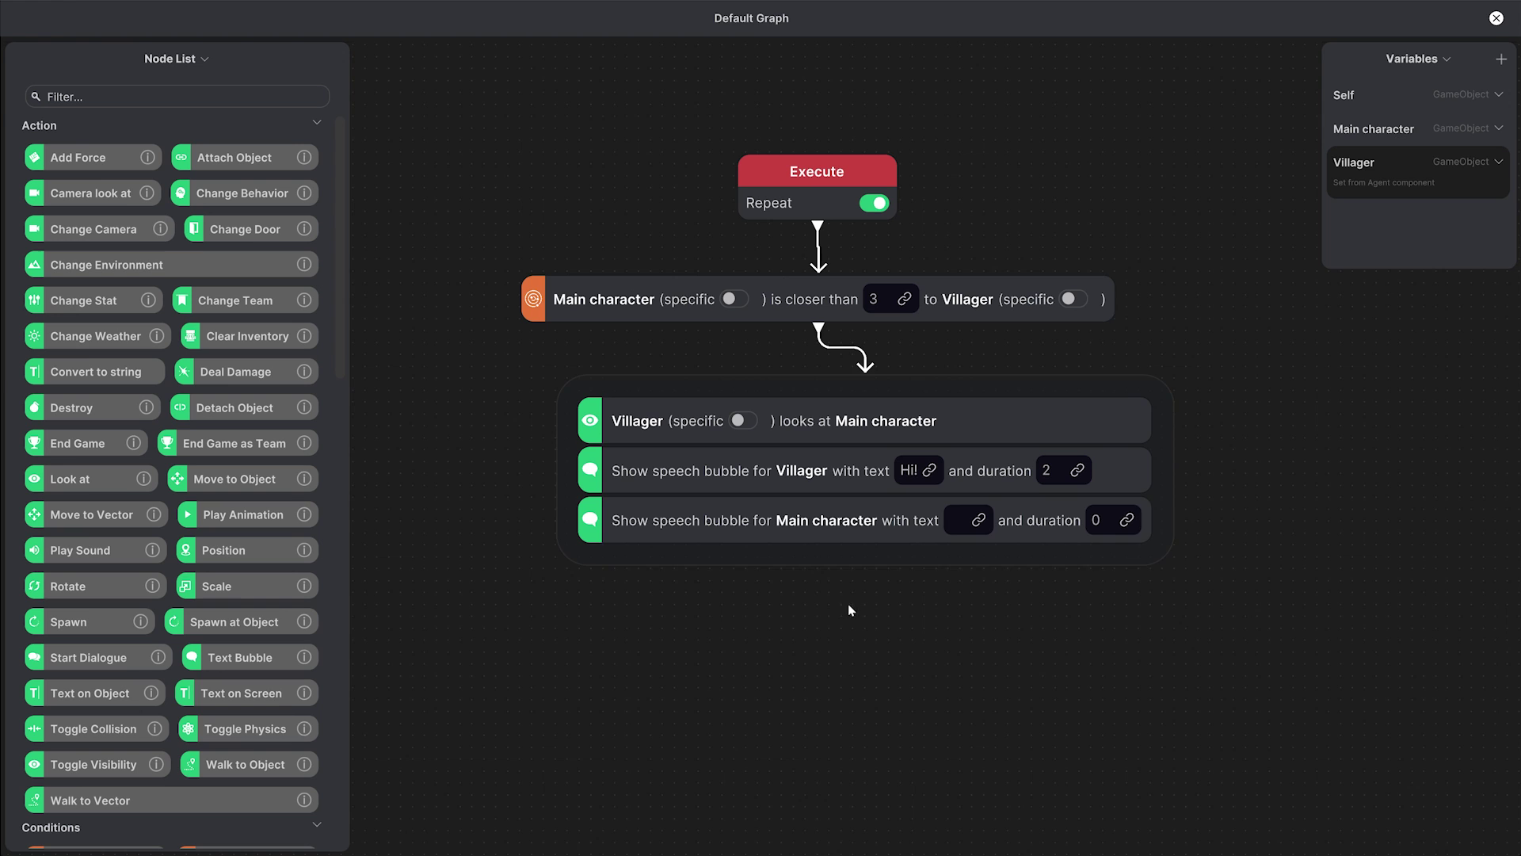
pyautogui.click(958, 521)
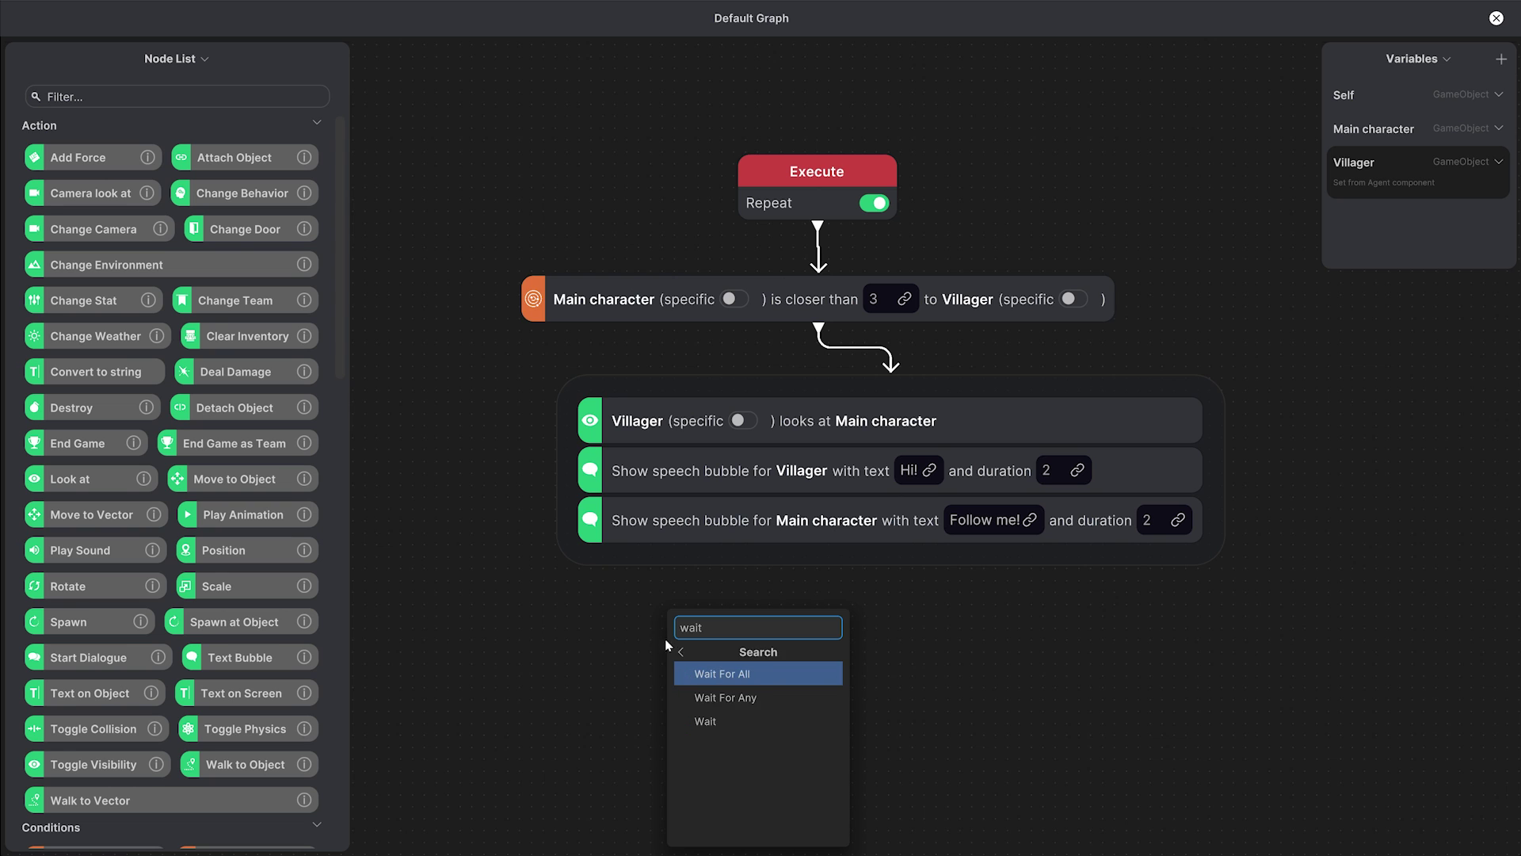
# - Insert a Wait node of 1 second between the "Hi!" and "Follow me!" speech bubbles and play-test the conversation
pyautogui.click(708, 721)
pyautogui.moveTo(726, 652); pyautogui.dragTo(697, 515)
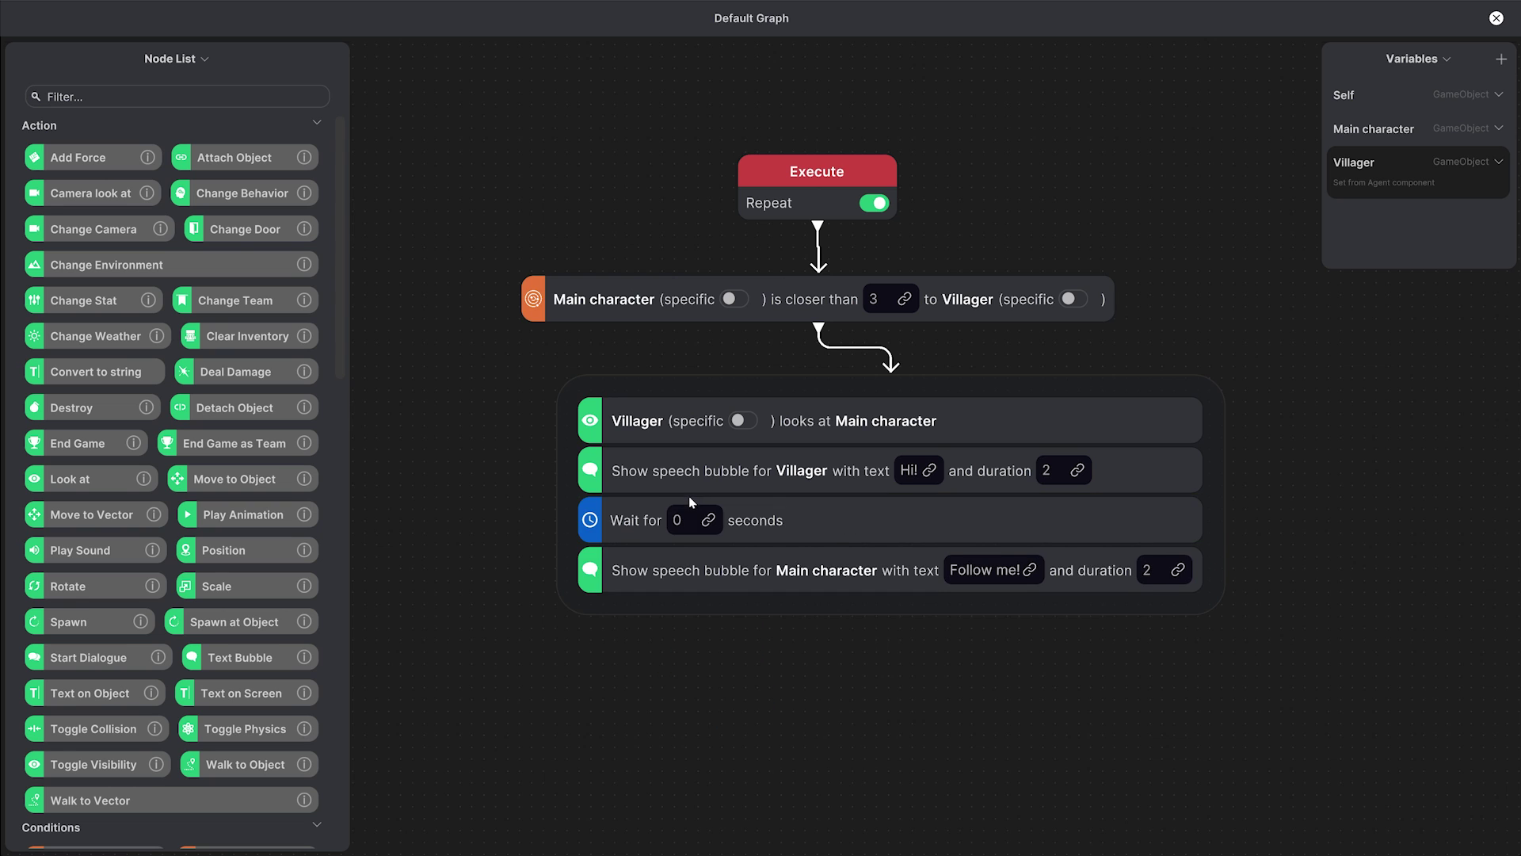
pyautogui.click(705, 527)
pyautogui.write('1')
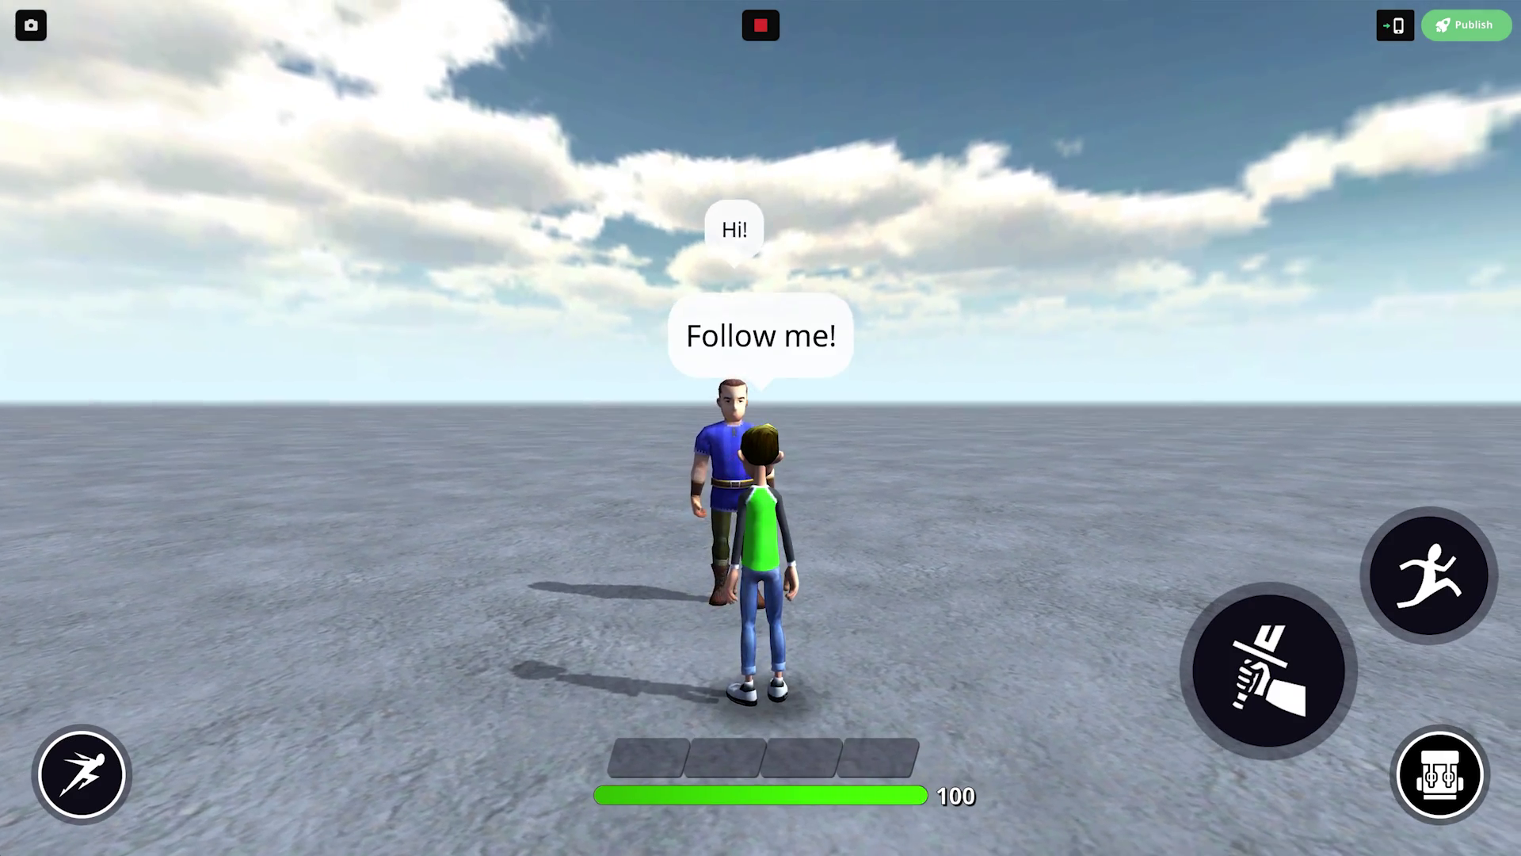
pyautogui.write('s')
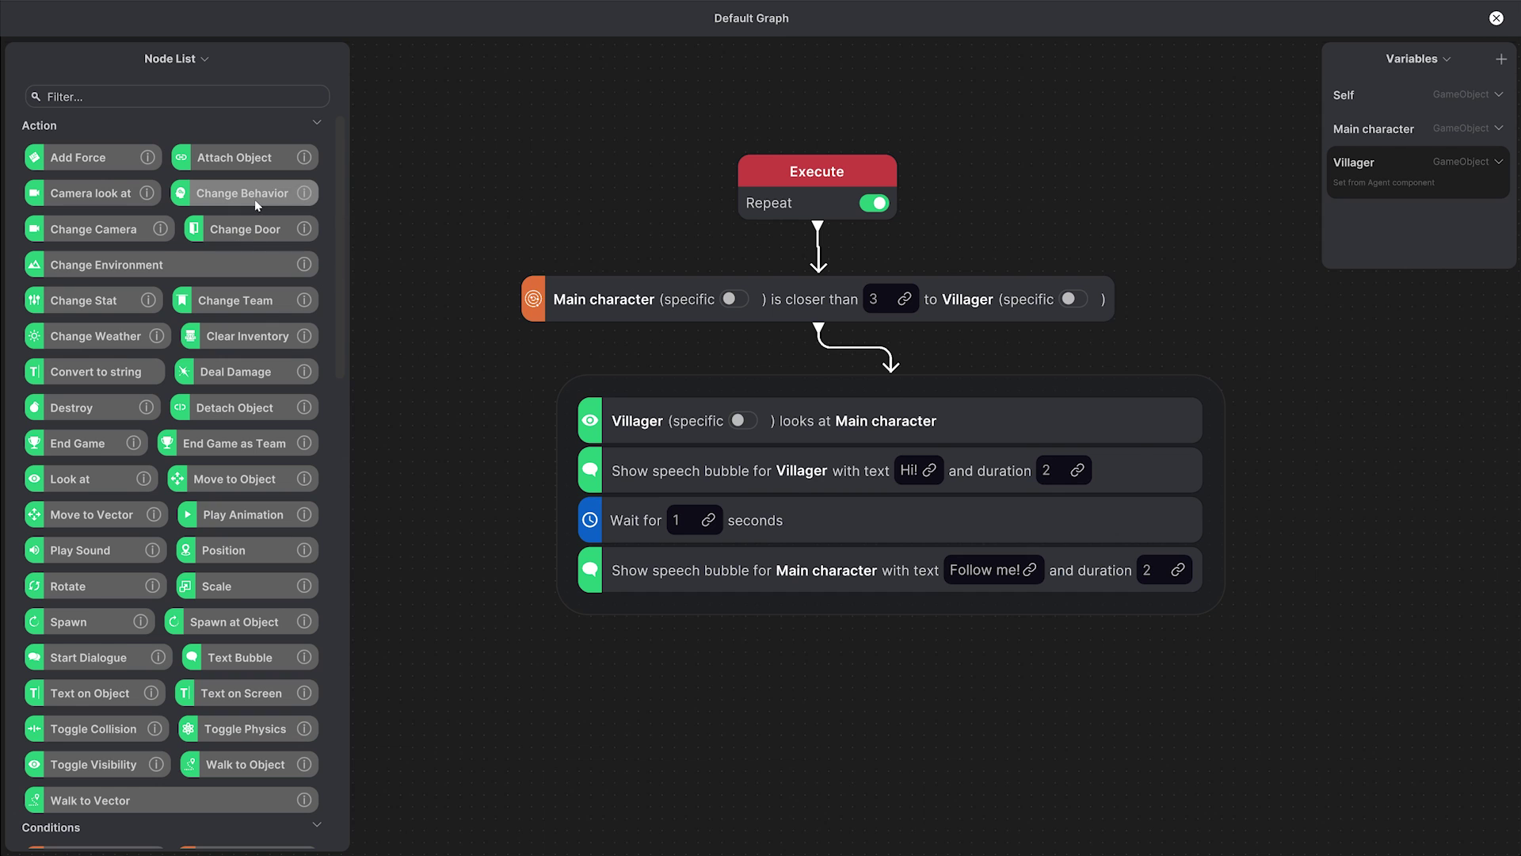
# - Add a Change Behavior node at the end of the group that sets Villager's behavior to Follow, and play-test it
pyautogui.click(254, 198)
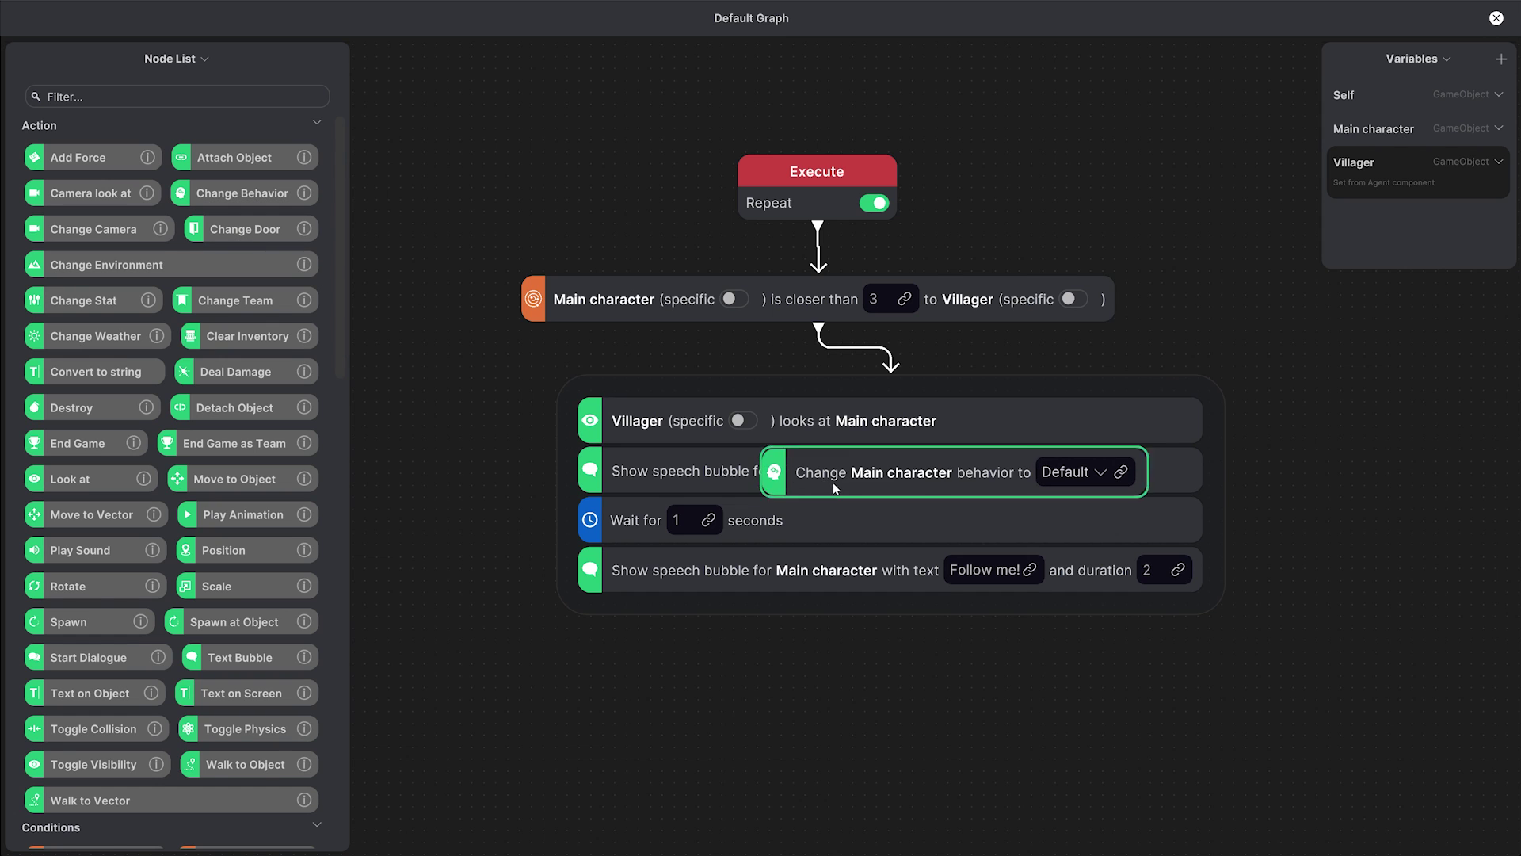
pyautogui.moveTo(834, 489); pyautogui.dragTo(745, 616)
pyautogui.click(714, 619)
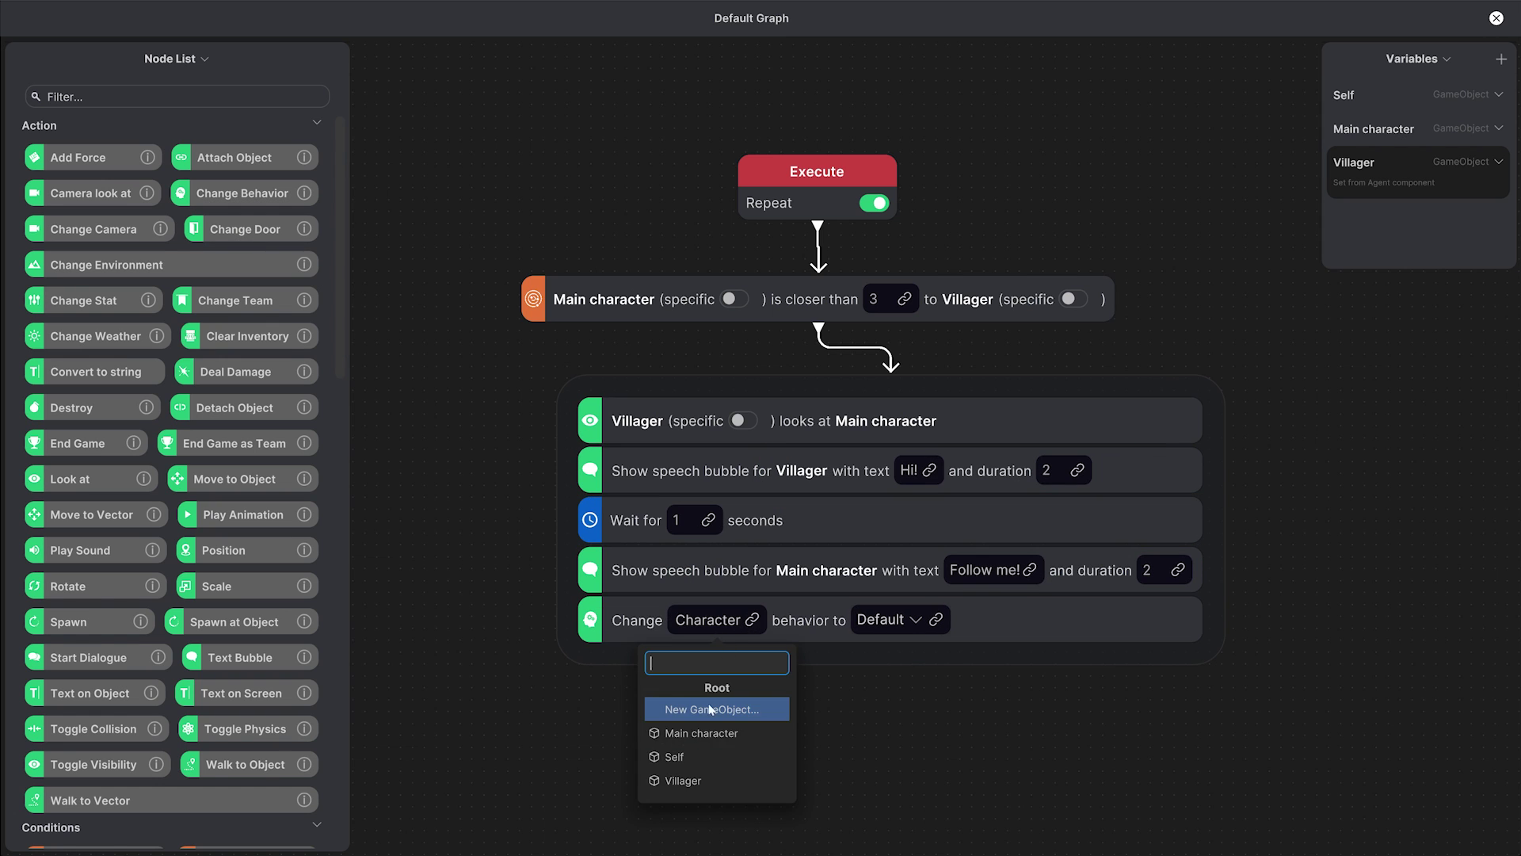
pyautogui.click(683, 781)
pyautogui.click(882, 618)
pyautogui.click(867, 683)
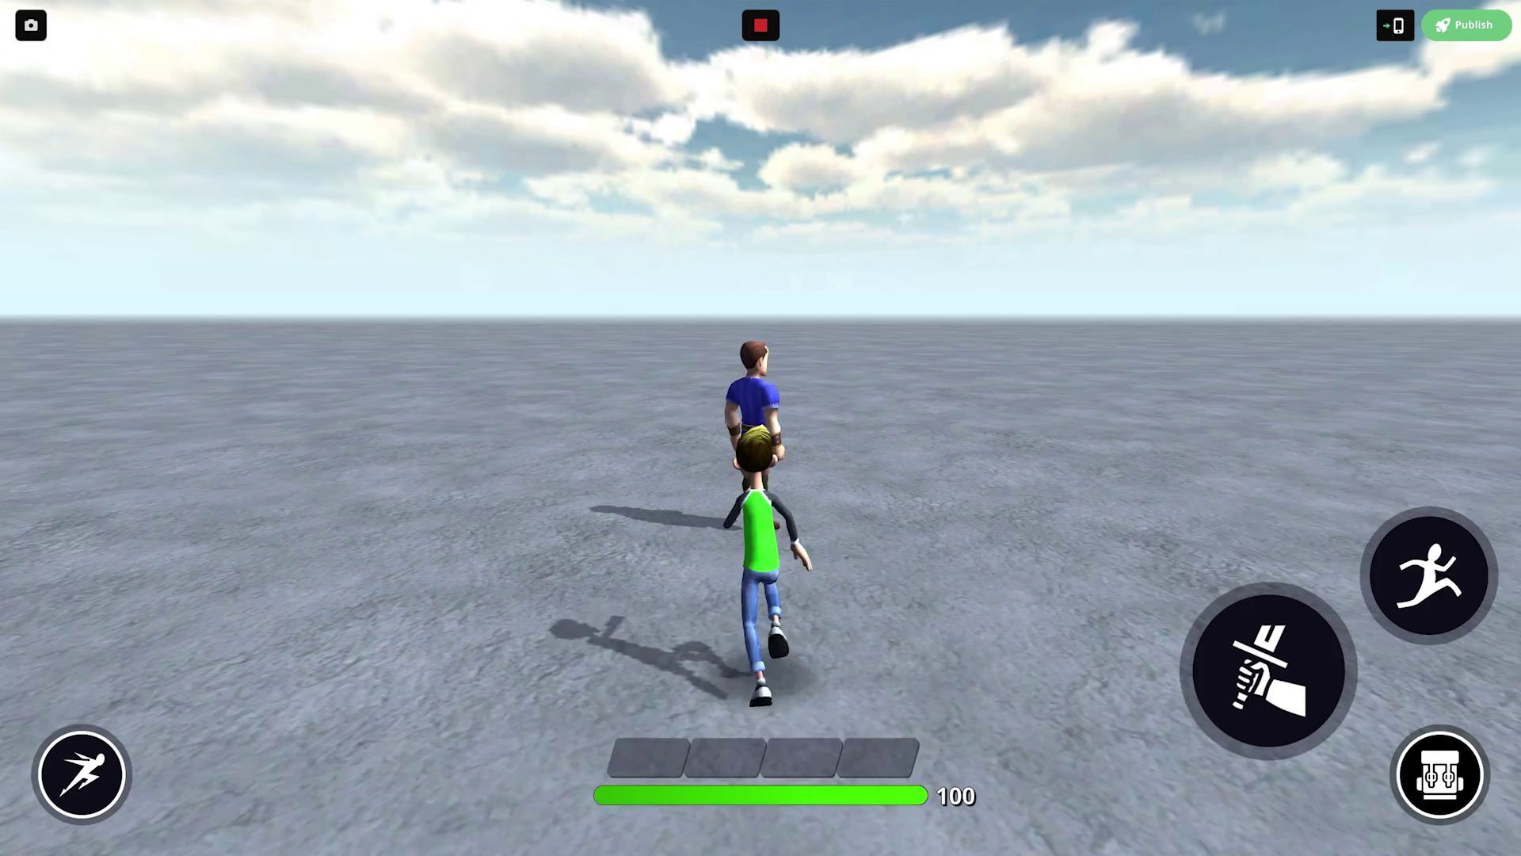
pyautogui.press('s')
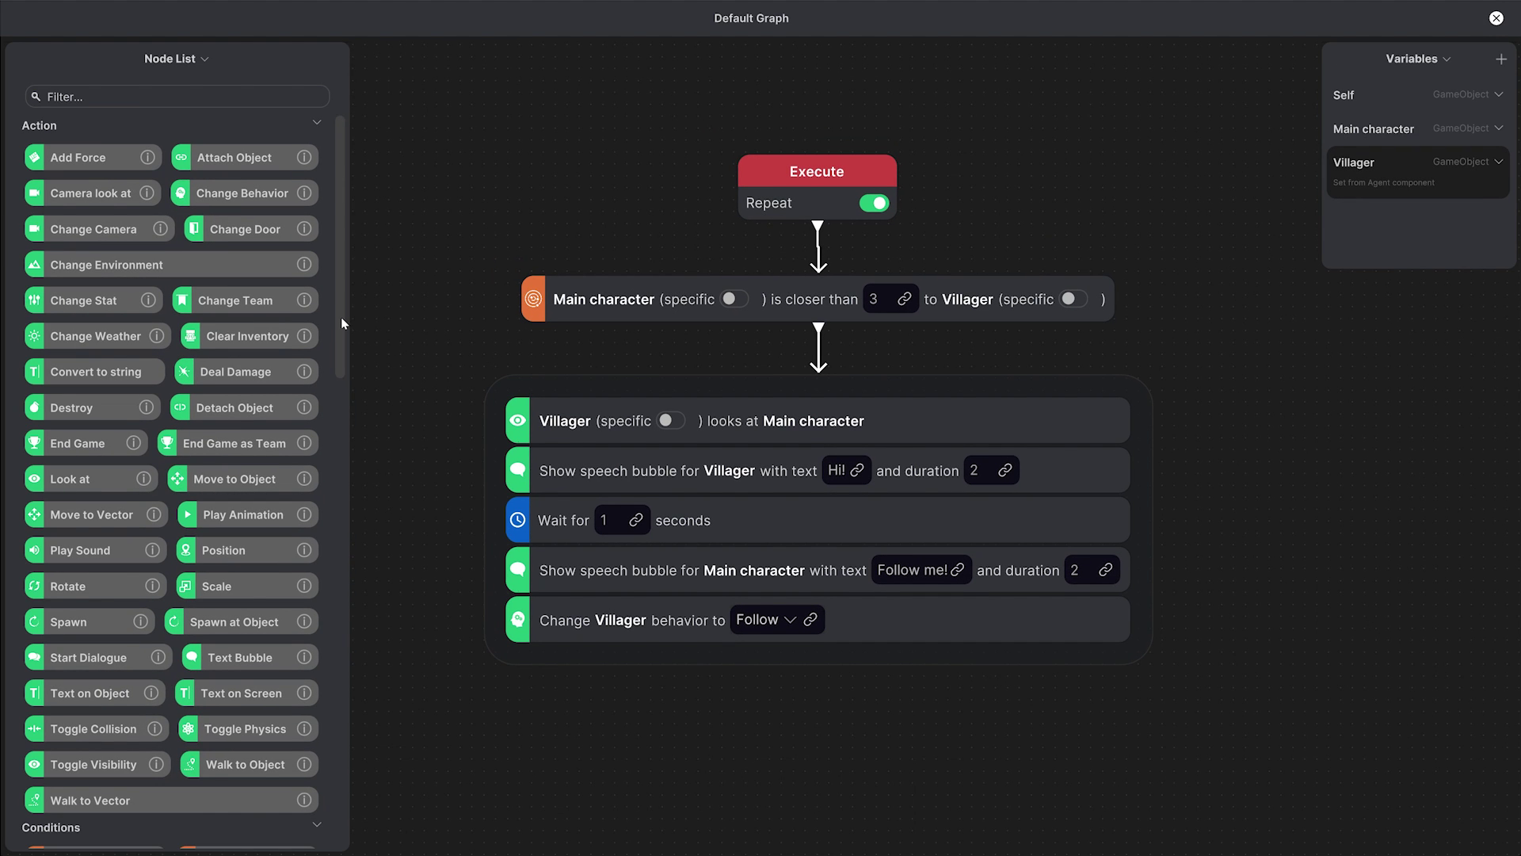
# - Insert a Repeat Until Success node between Execute and the proximity condition
pyautogui.moveTo(341, 317); pyautogui.dragTo(993, 261)
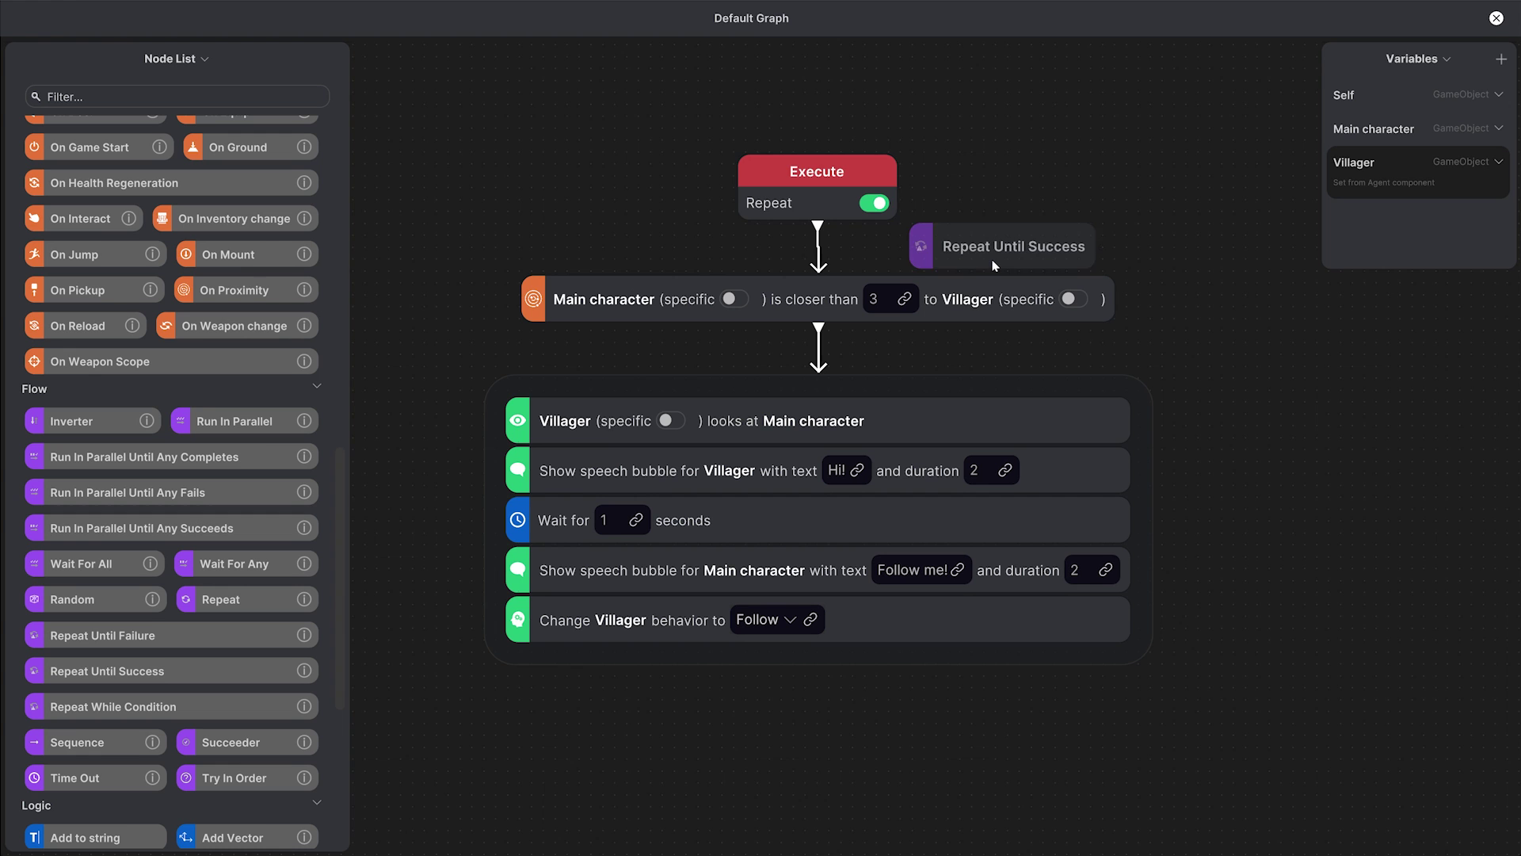
pyautogui.moveTo(852, 176); pyautogui.dragTo(851, 111)
pyautogui.moveTo(955, 251); pyautogui.dragTo(812, 194)
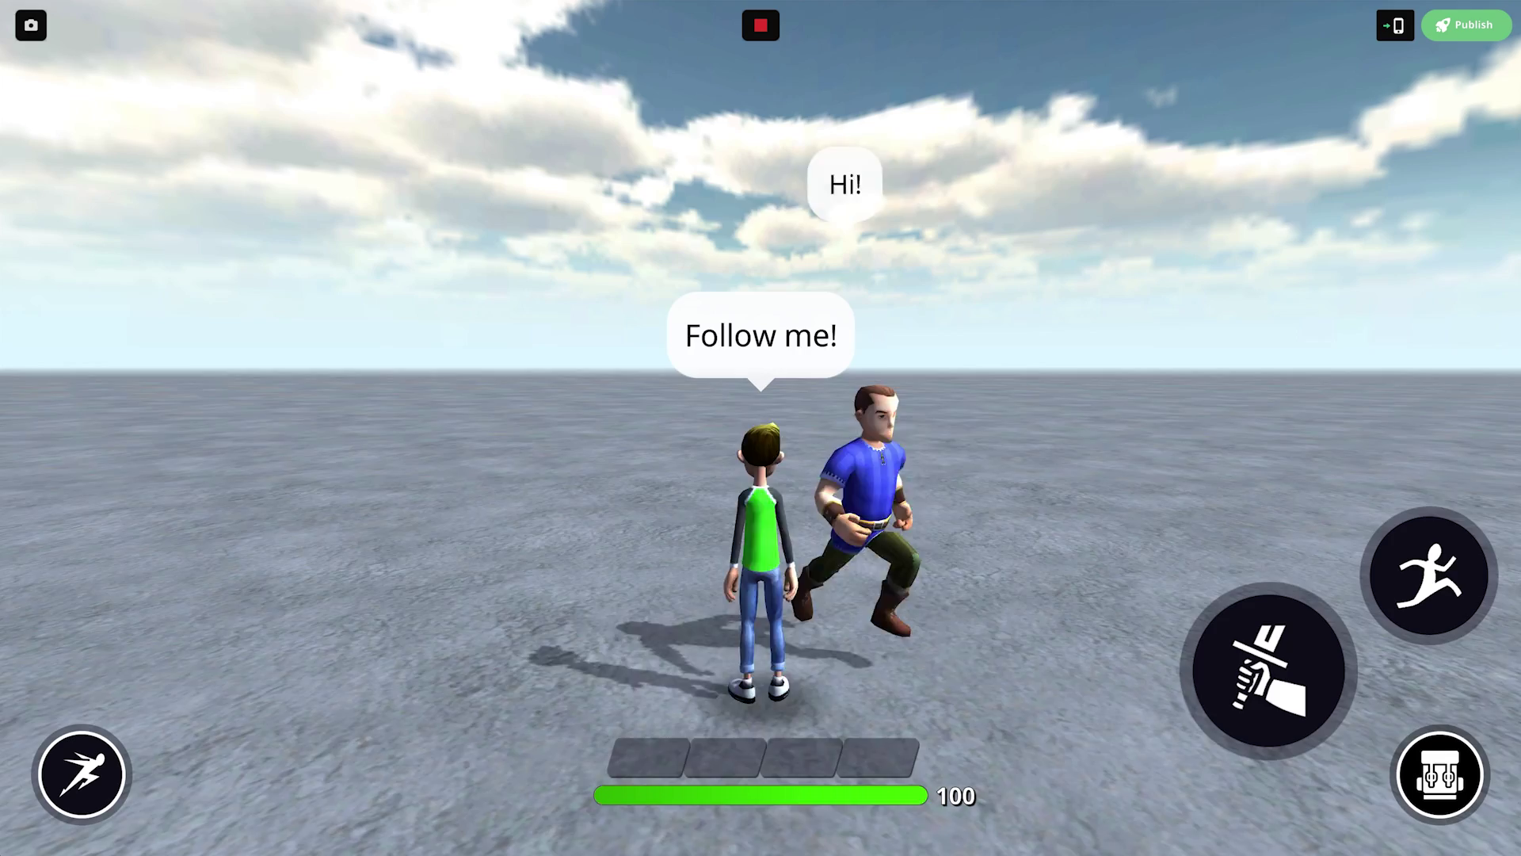
# - Play-test the villager graph by moving the main character away after the conversation to check the follow behavior
pyautogui.press('s')
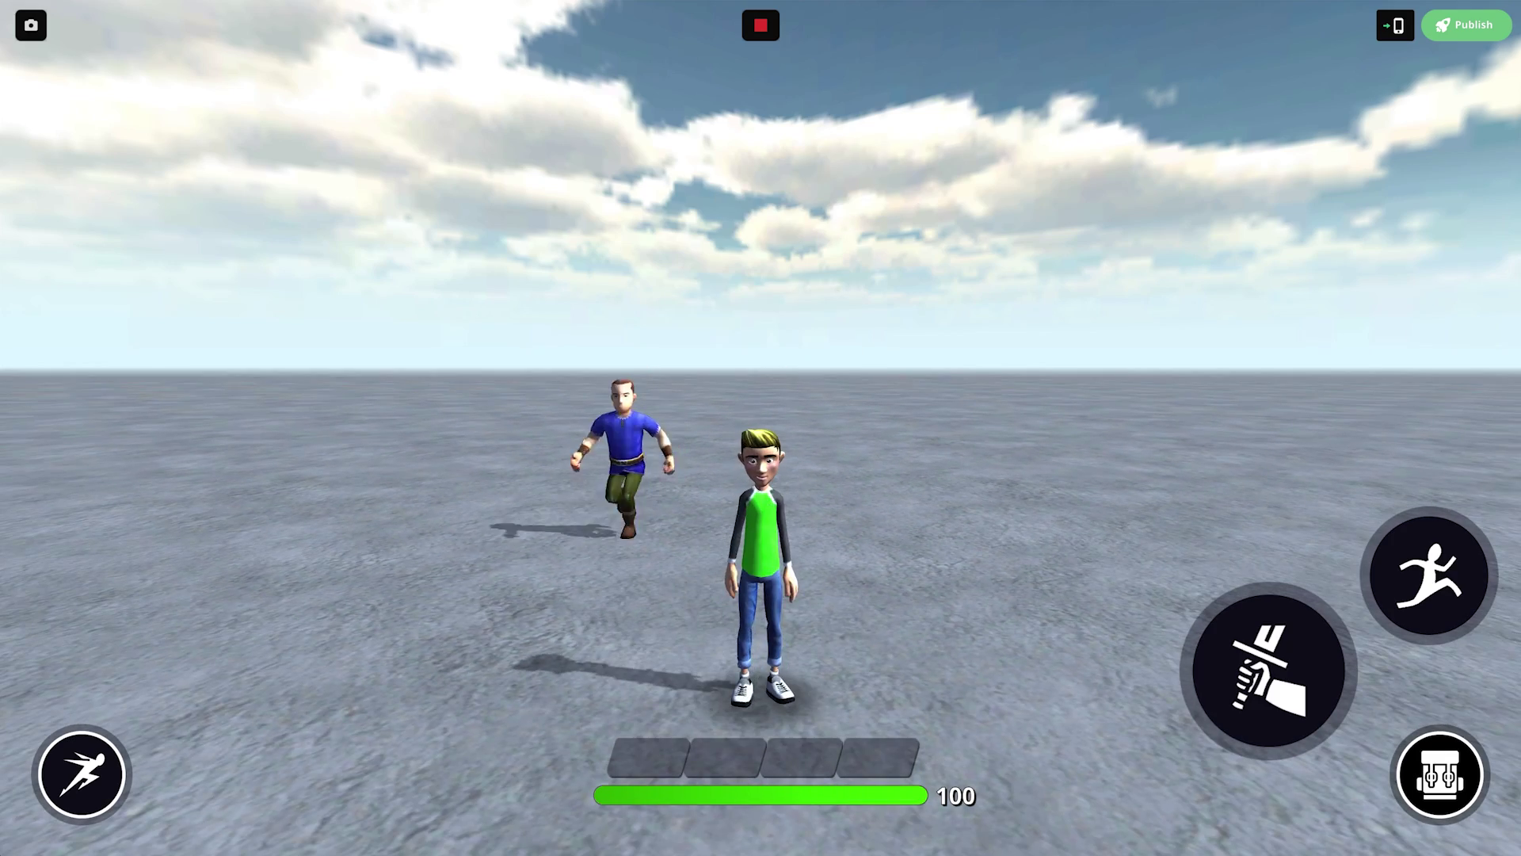
pyautogui.press('s')
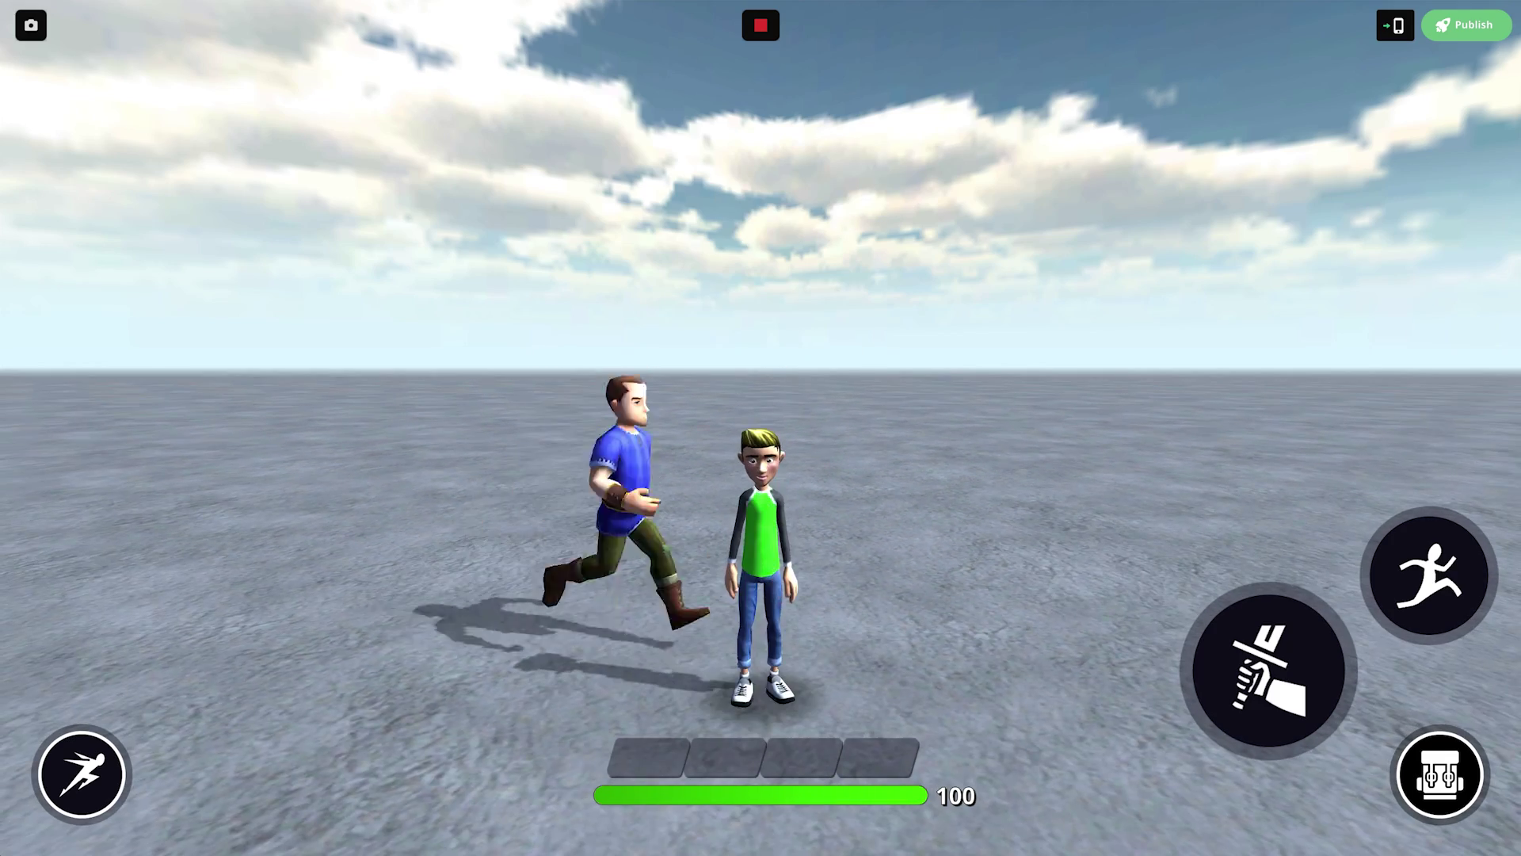
pyautogui.press('s')
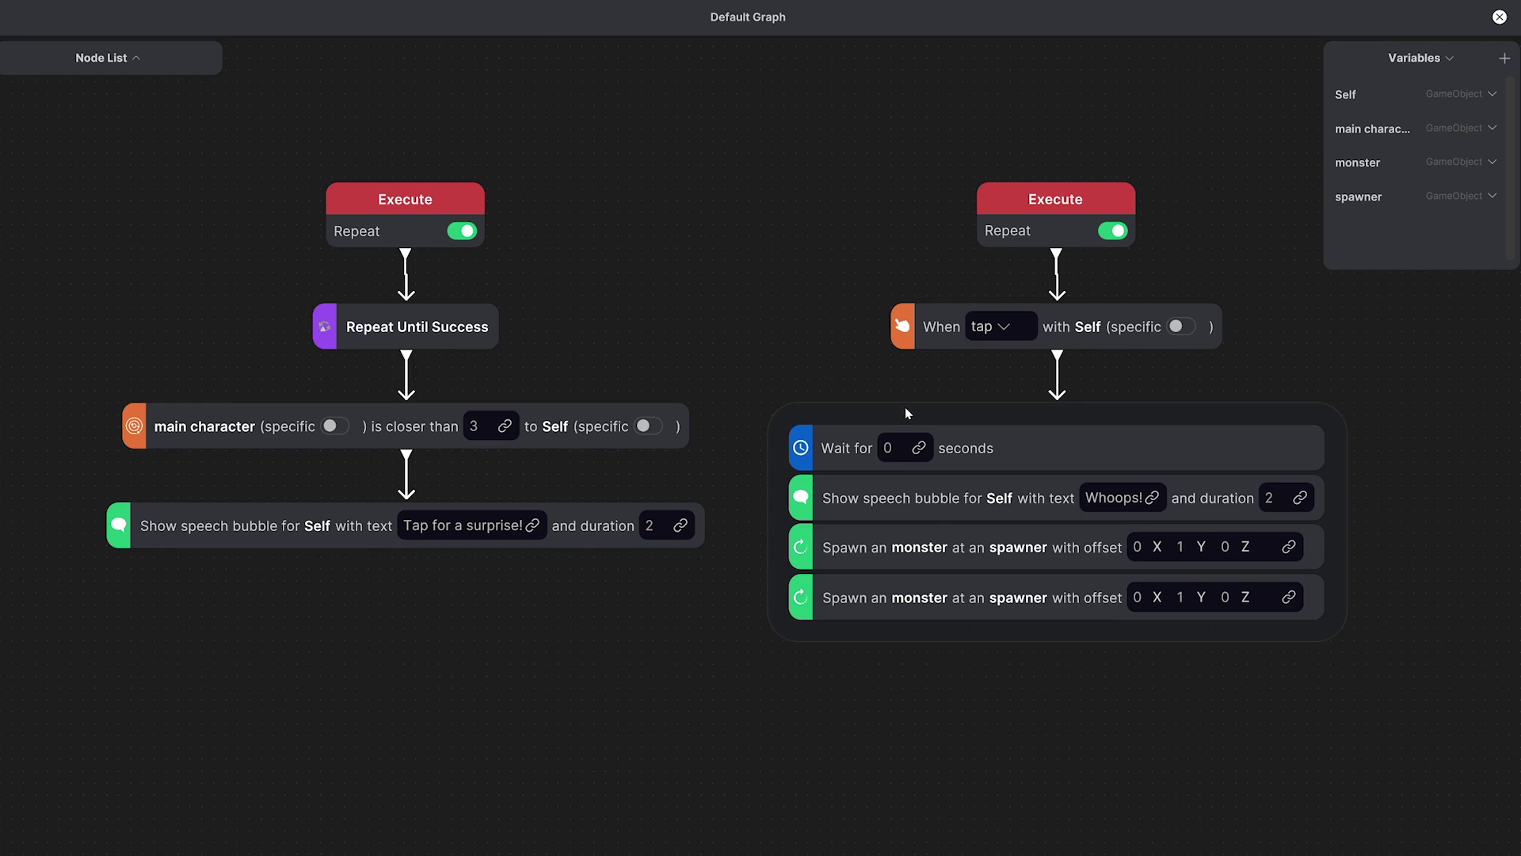
# - Open the wait time before the "Whoops!" bubble, then play-test the console scene, moving the character past the monster and through the doorway
pyautogui.click(898, 444)
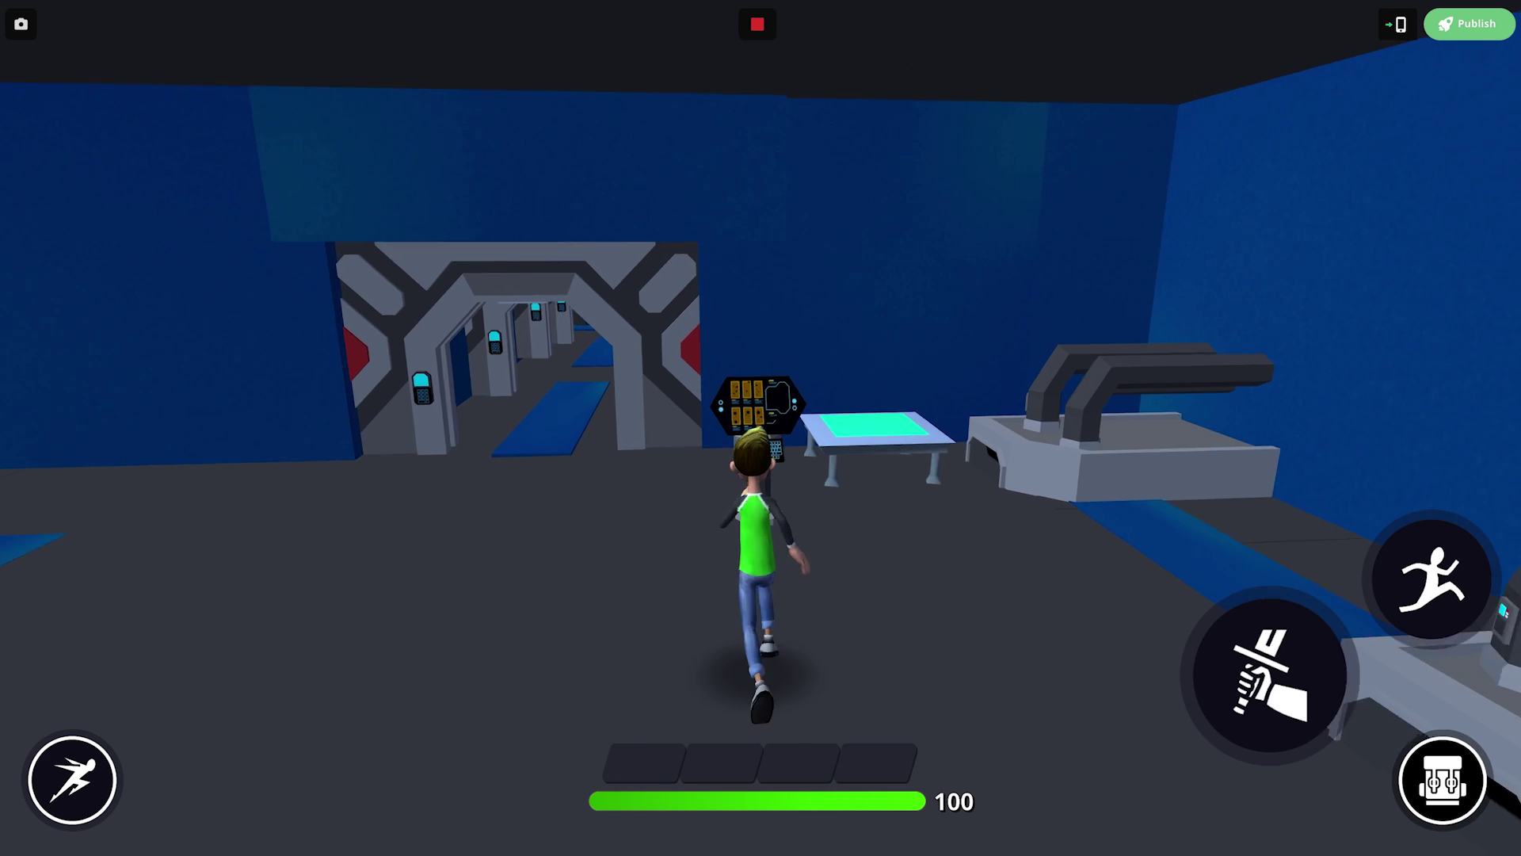
pyautogui.press('a')
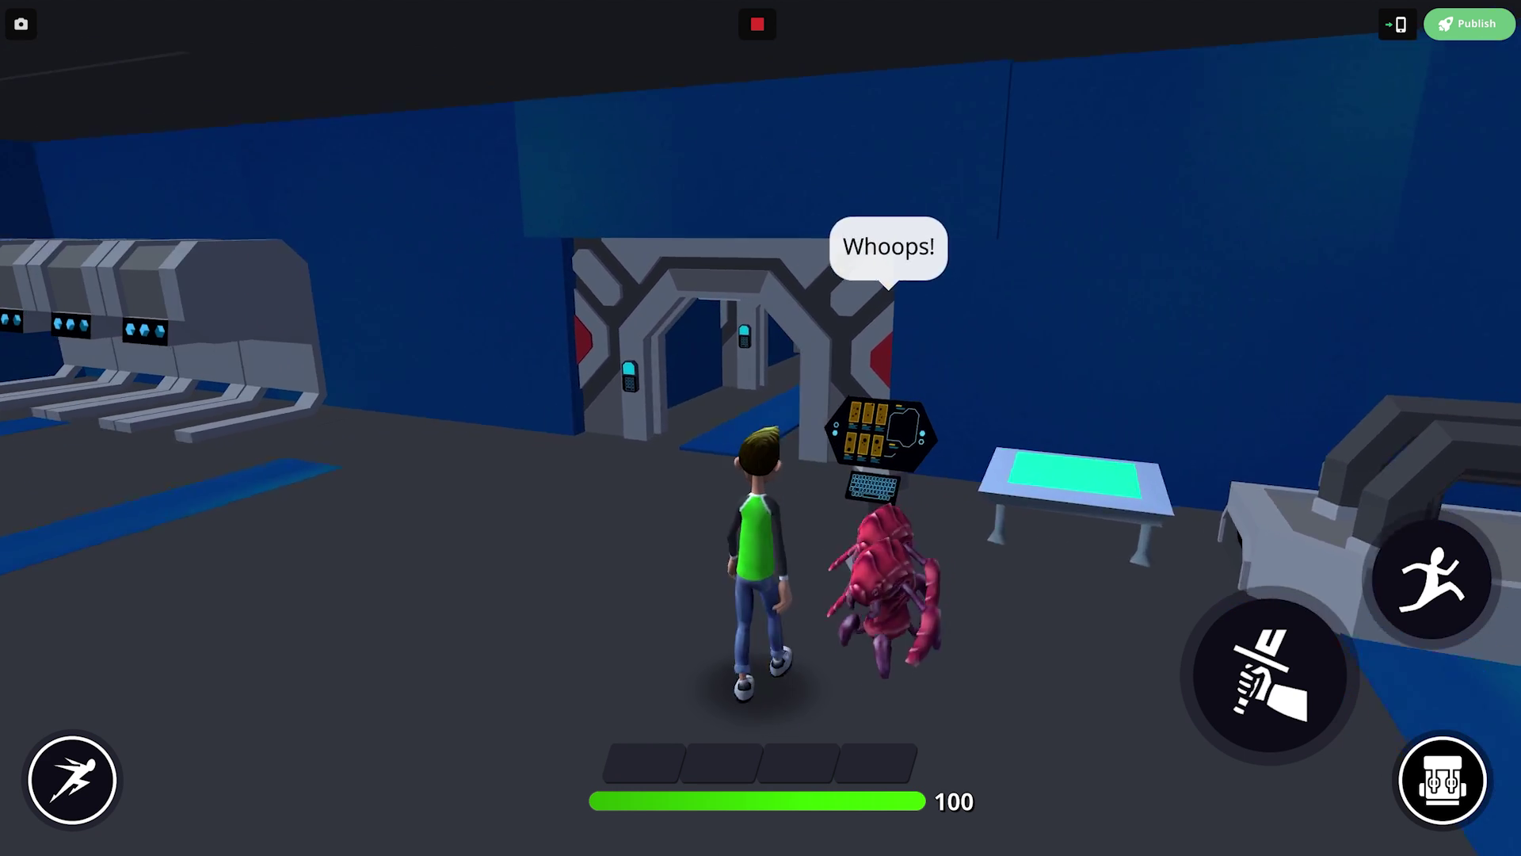
pyautogui.press('w')
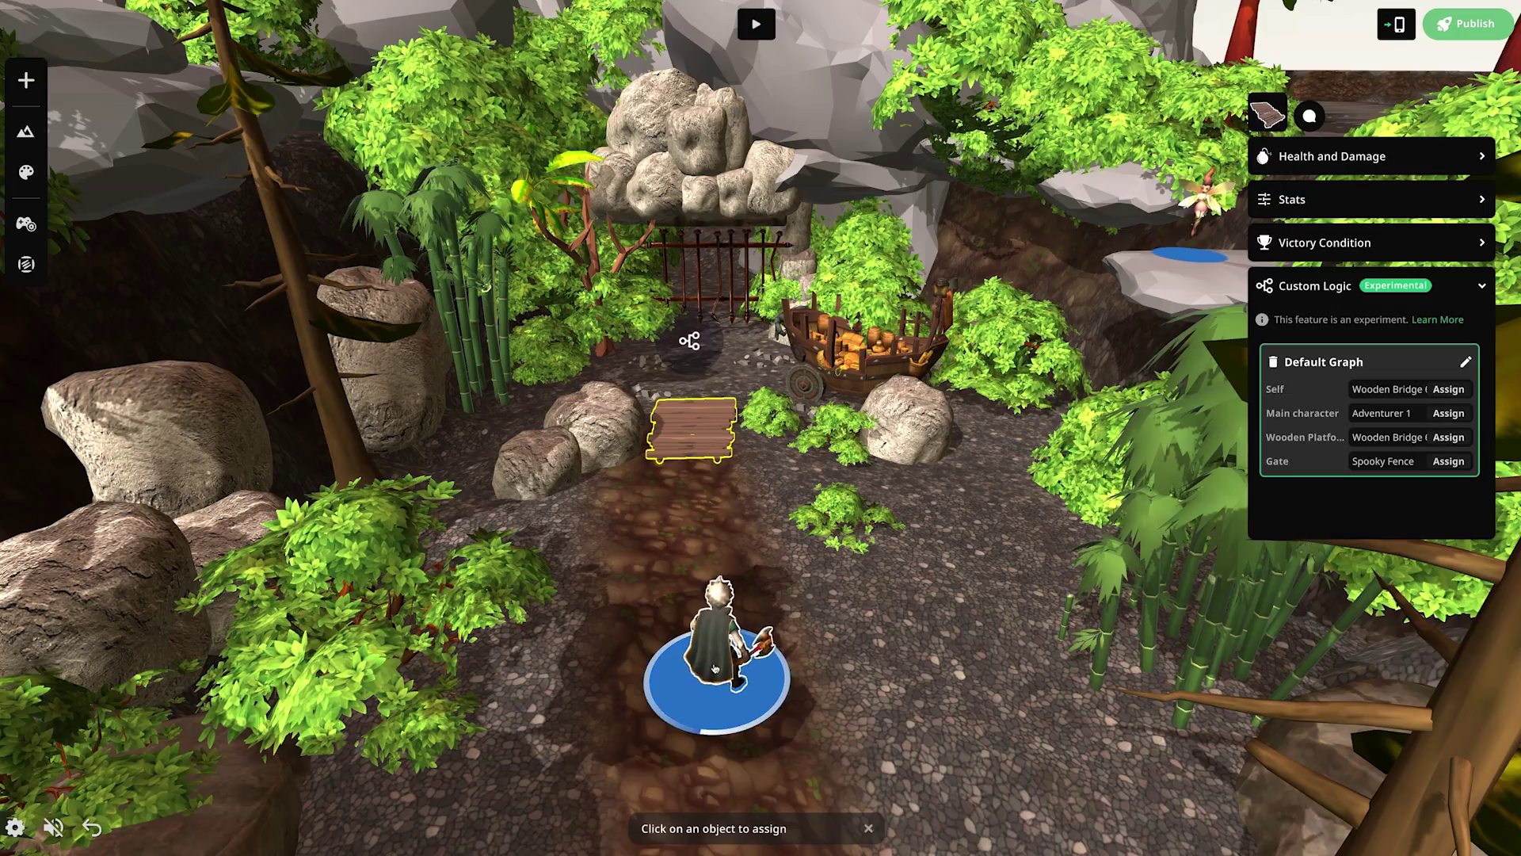
pyautogui.click(714, 669)
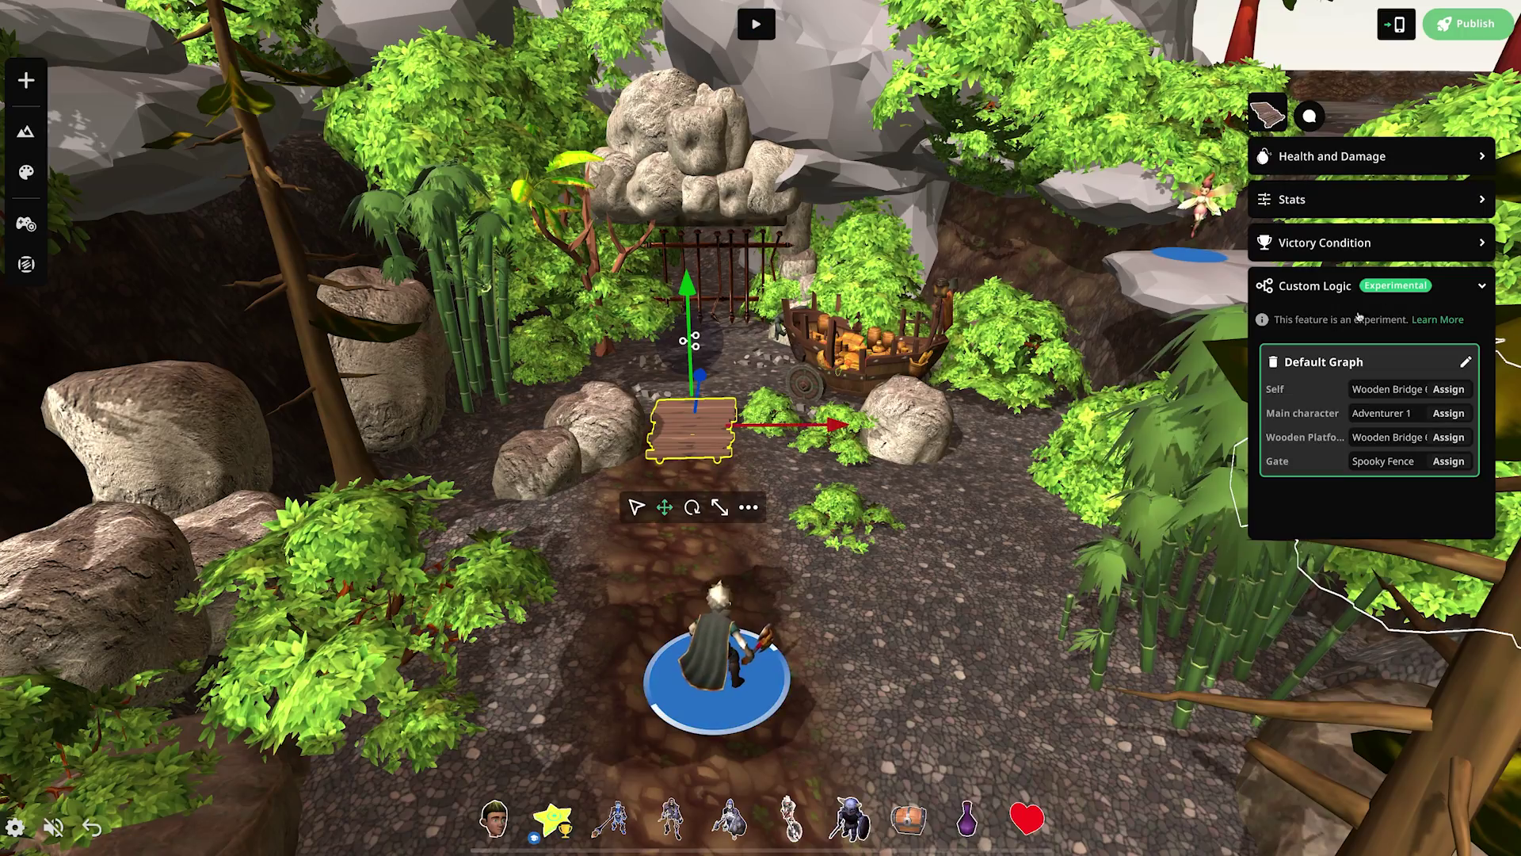
# - Play-test the wooden platform's gate logic by walking the adventurer across the platform and through the gate
pyautogui.click(1481, 287)
pyautogui.click(755, 24)
pyautogui.press('w')
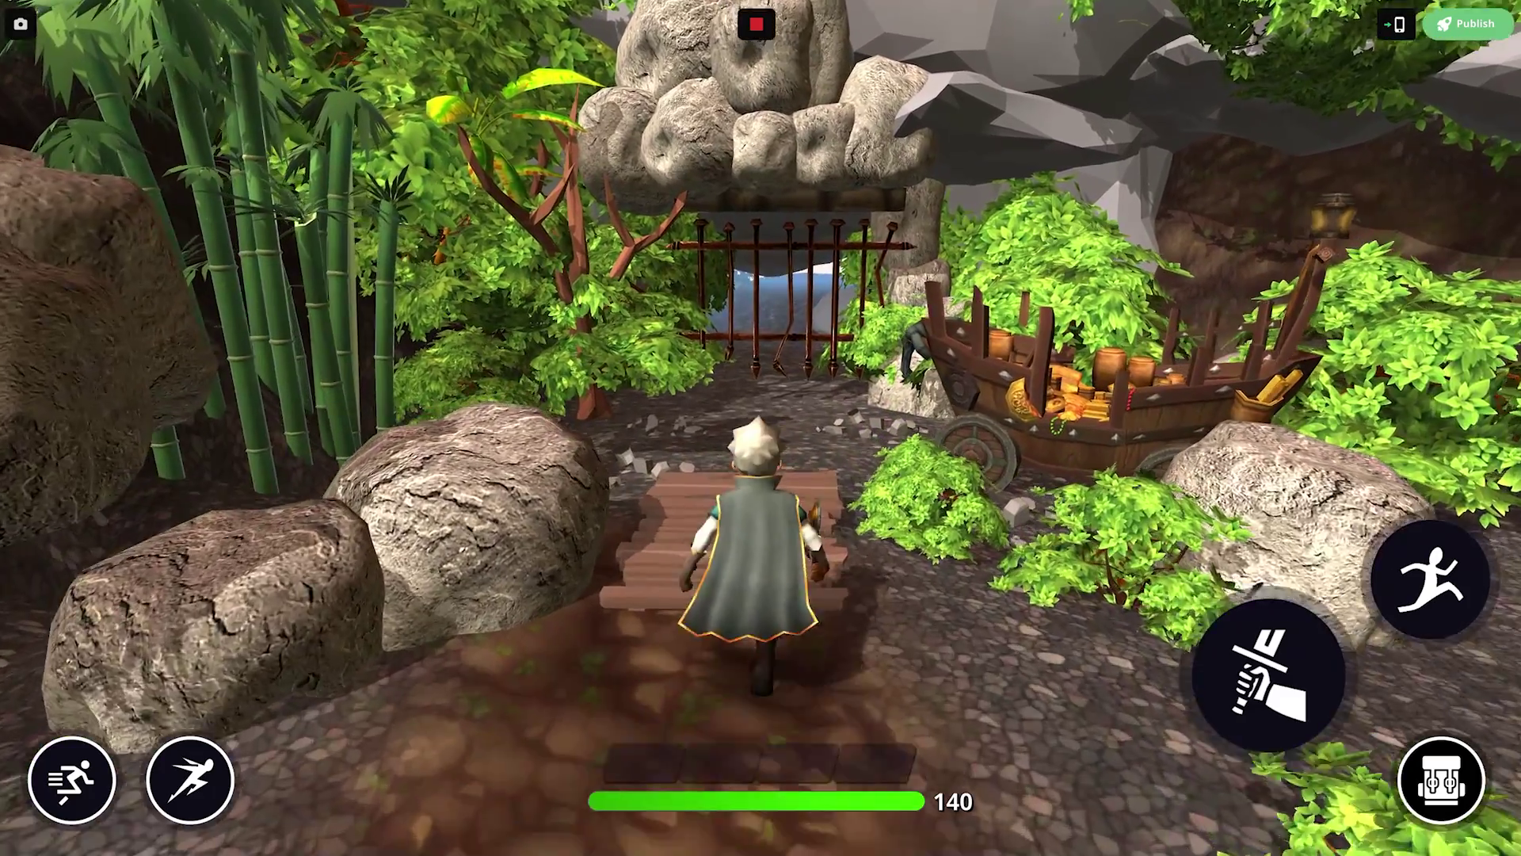
pyautogui.press('w')
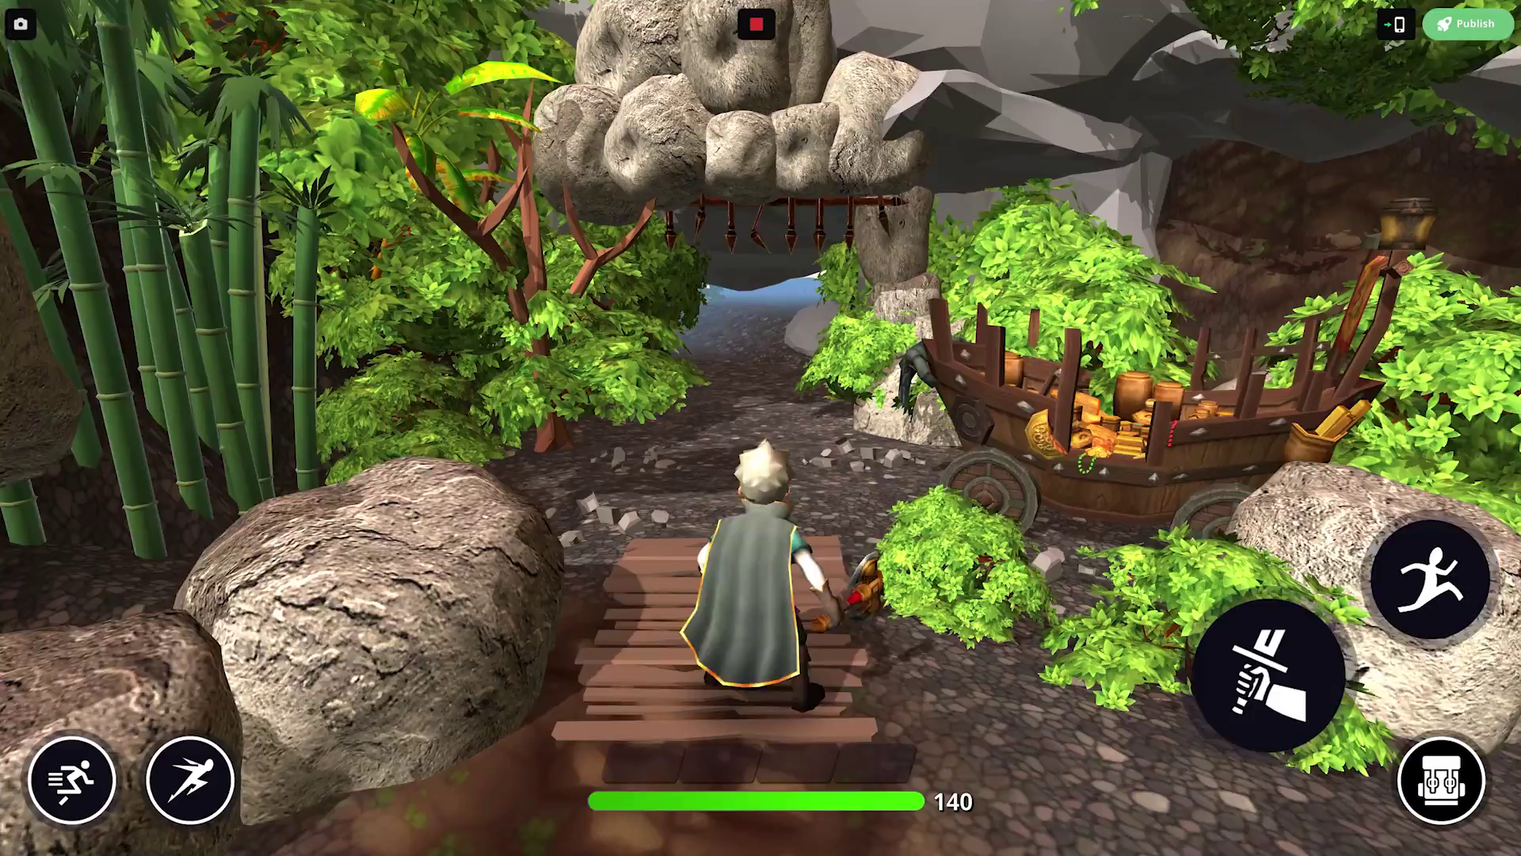
pyautogui.press('w')
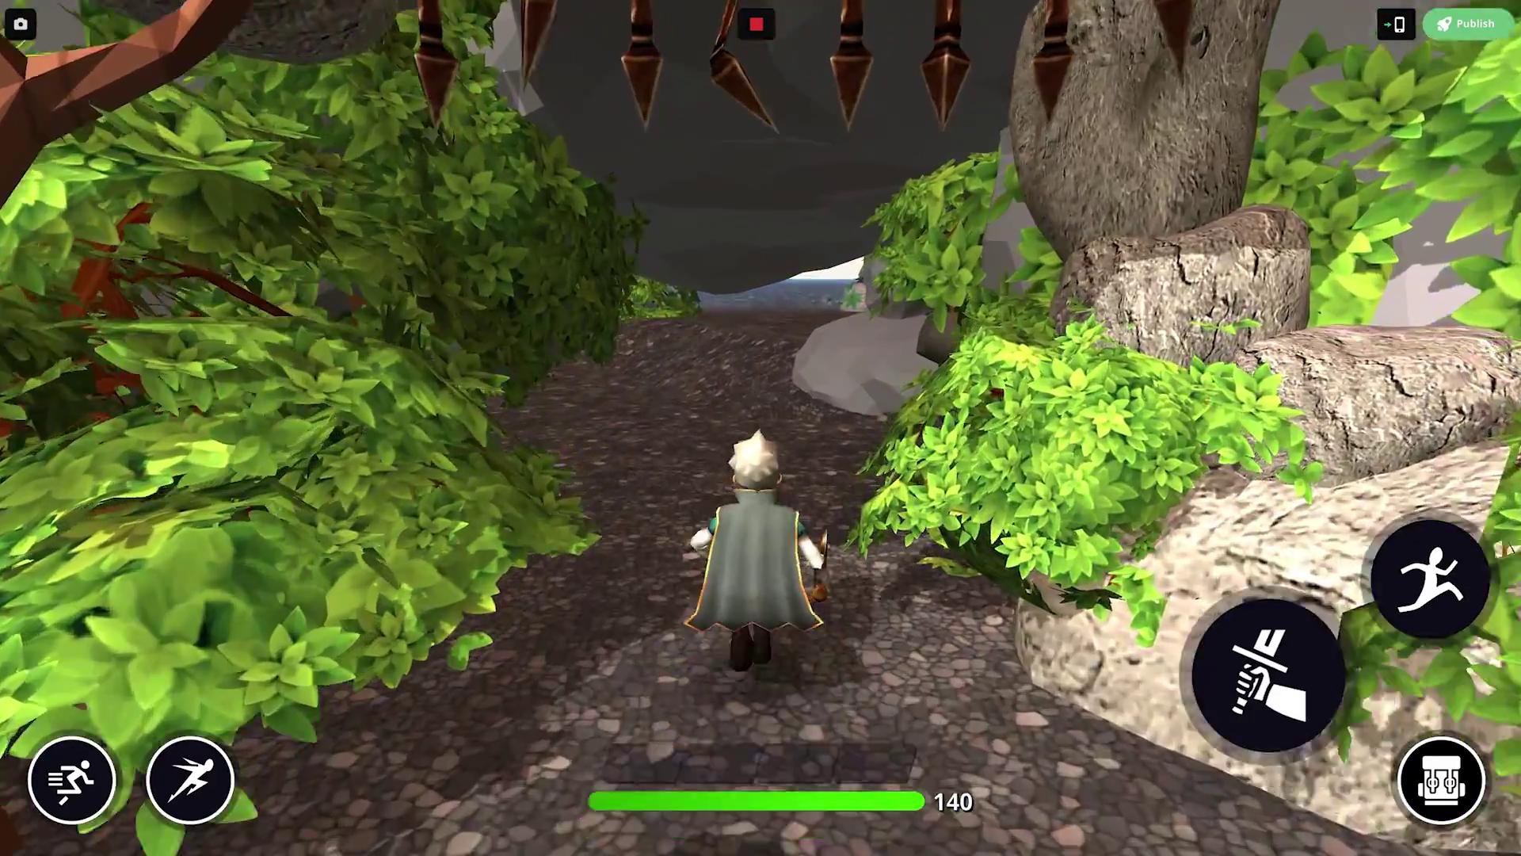